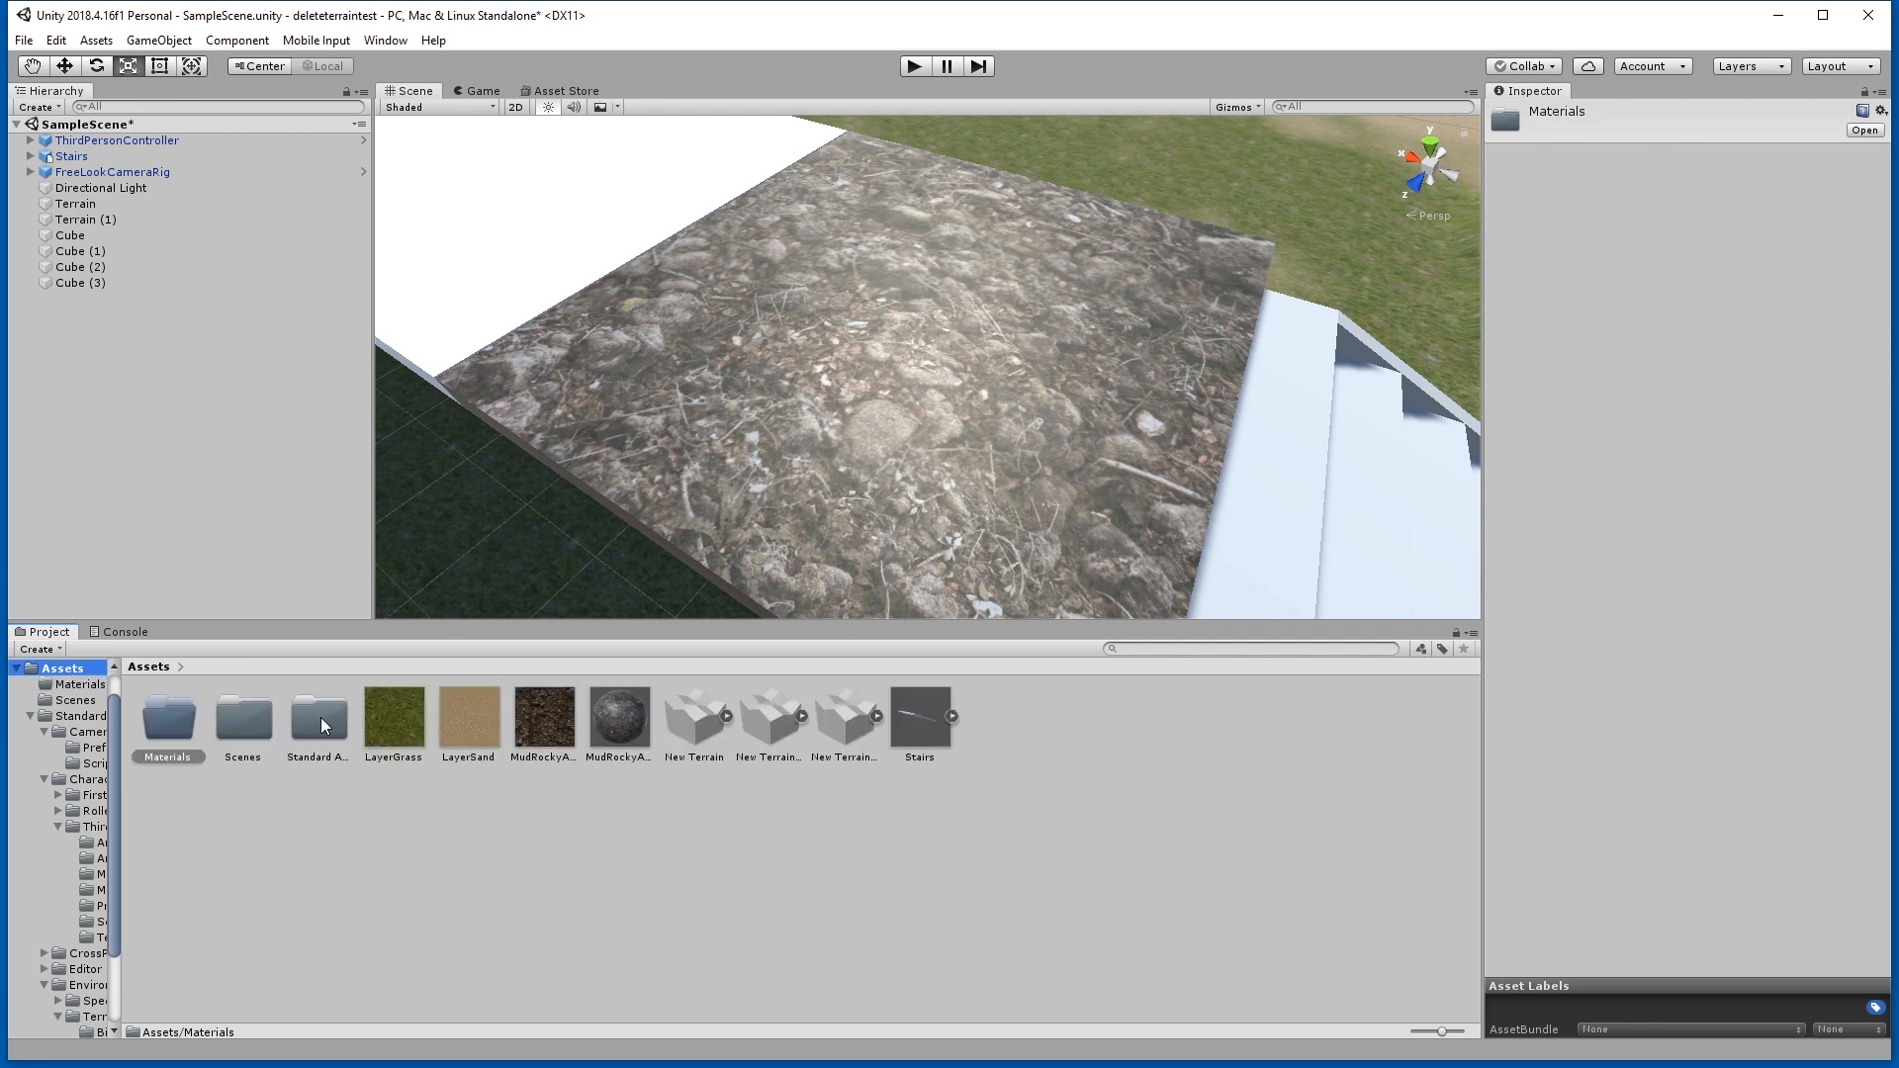
Step: Set the MudRockyAlbedoSpecular material to Metallic 0.327 and Smoothness 0.095, and enable Emission with a grey colour
left_click(543, 720)
left_click(627, 717)
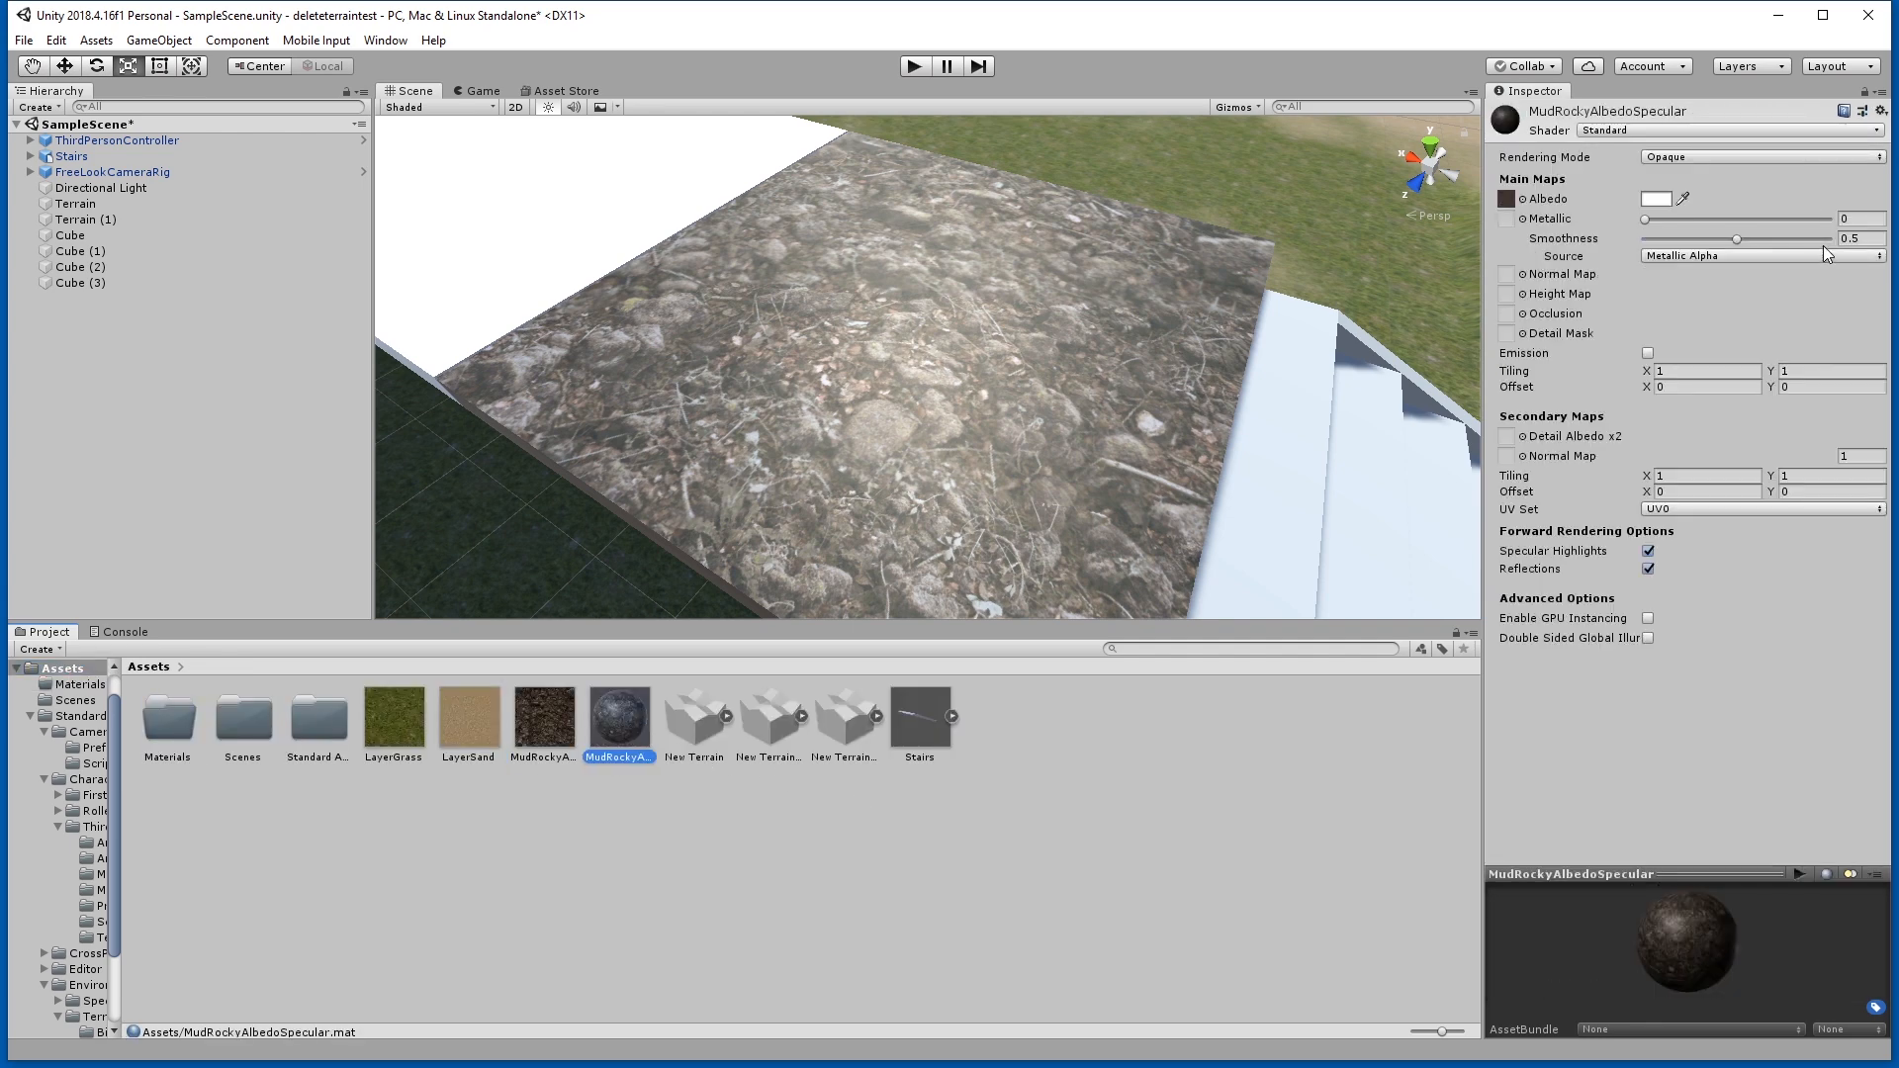
left_click_drag(1736, 238, 1669, 223)
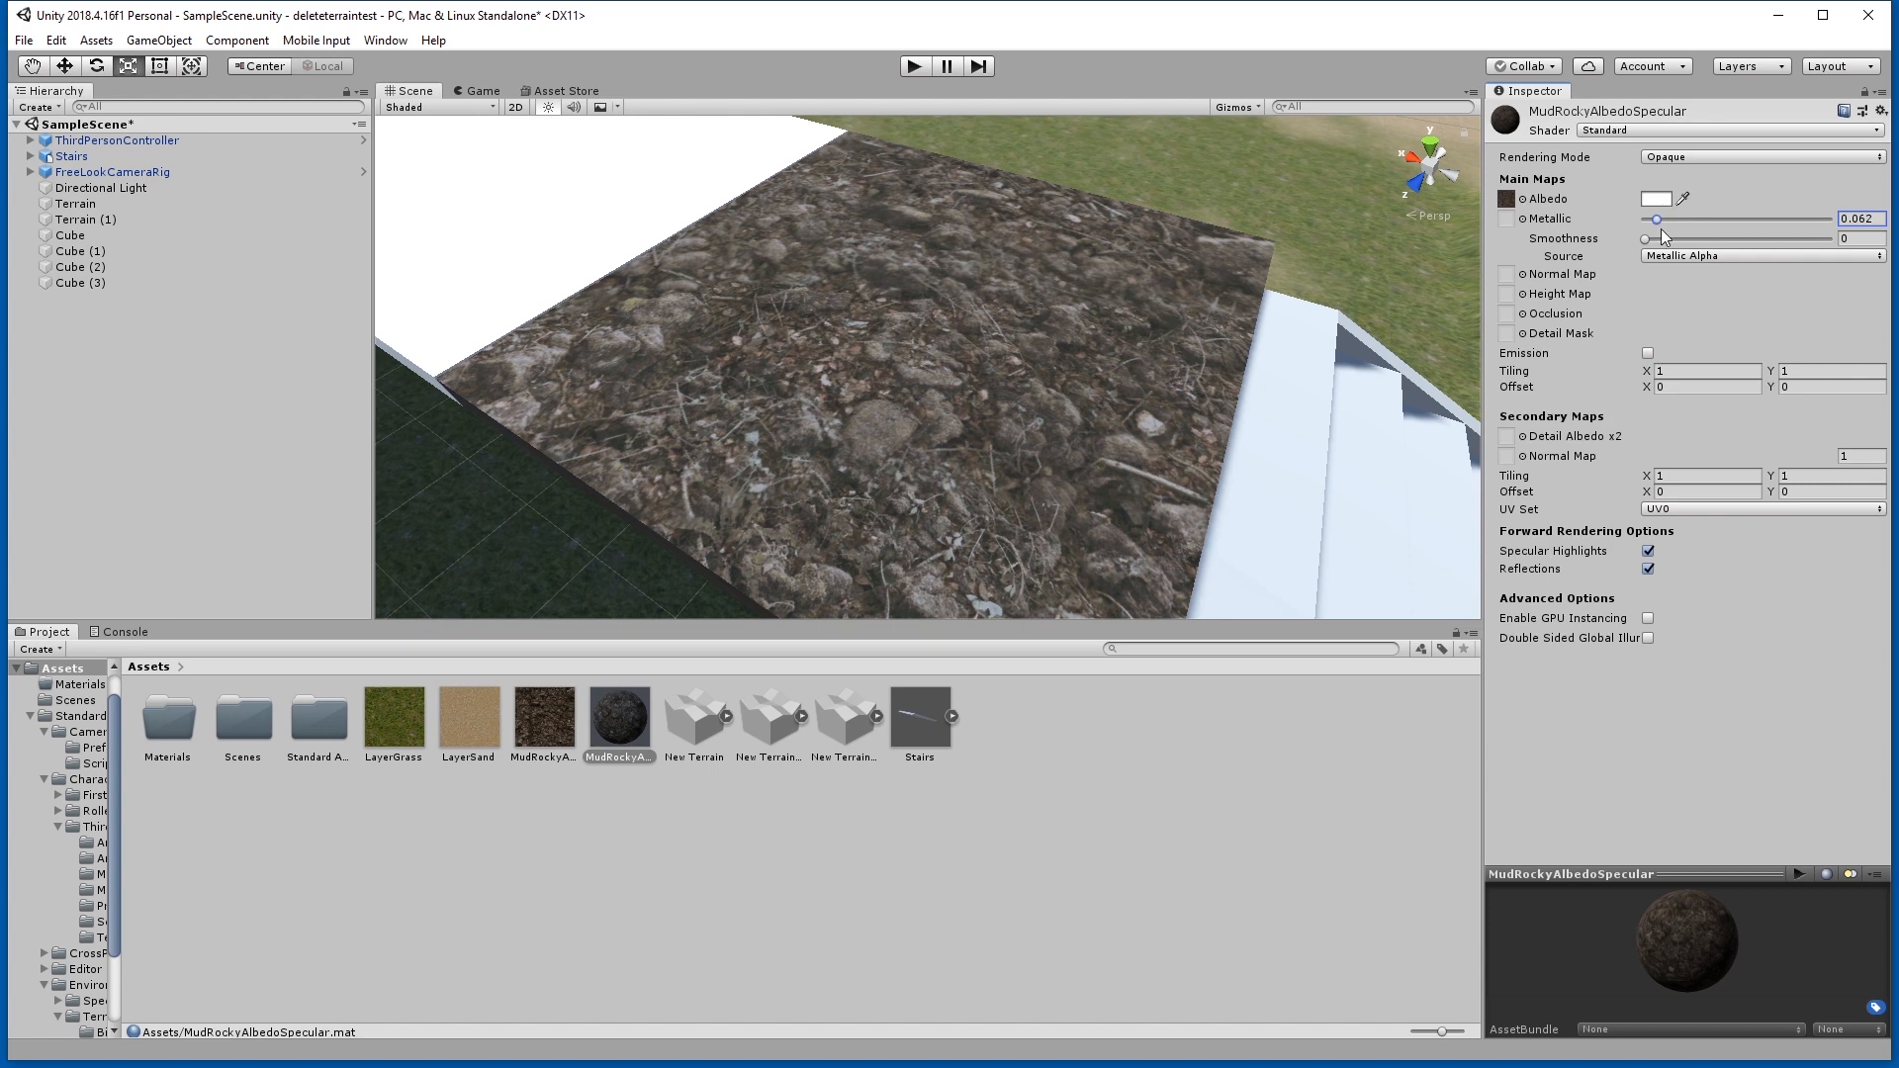
left_click(1647, 353)
left_click(1654, 371)
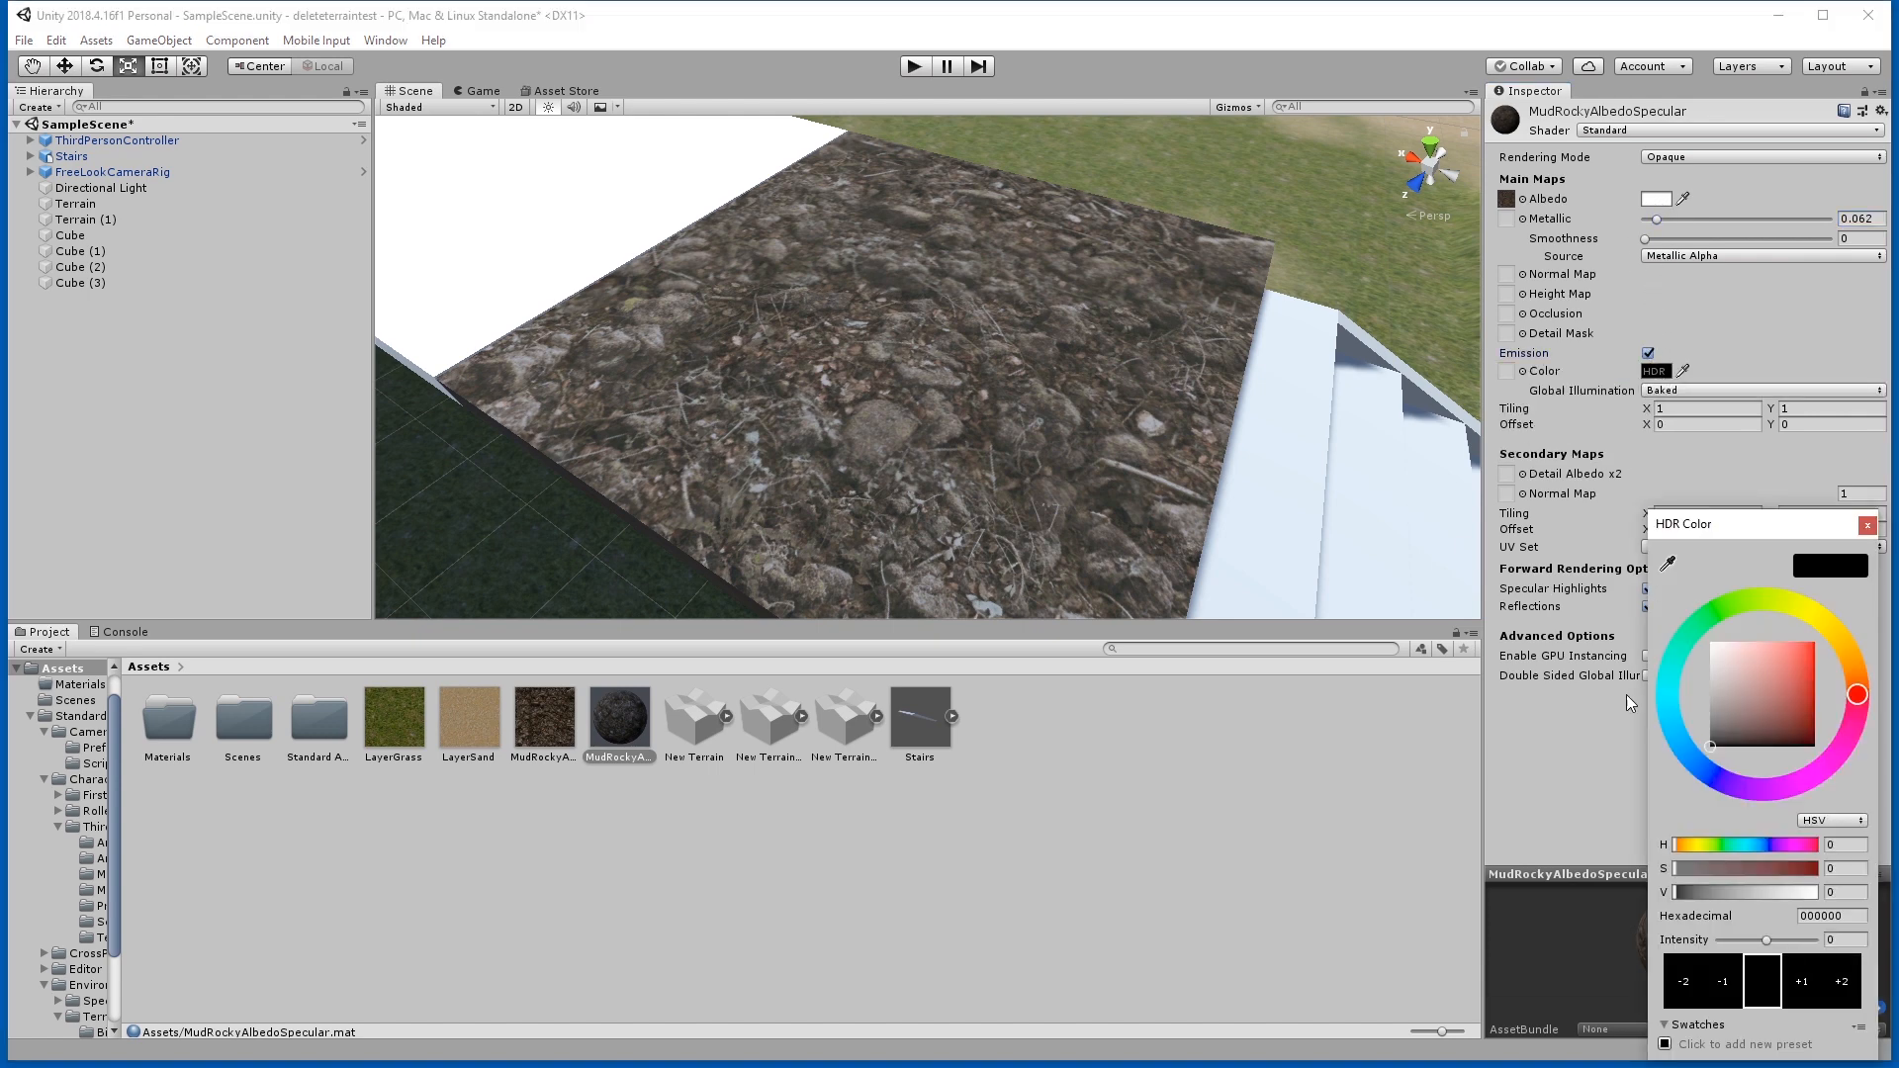
left_click_drag(1720, 729, 1715, 693)
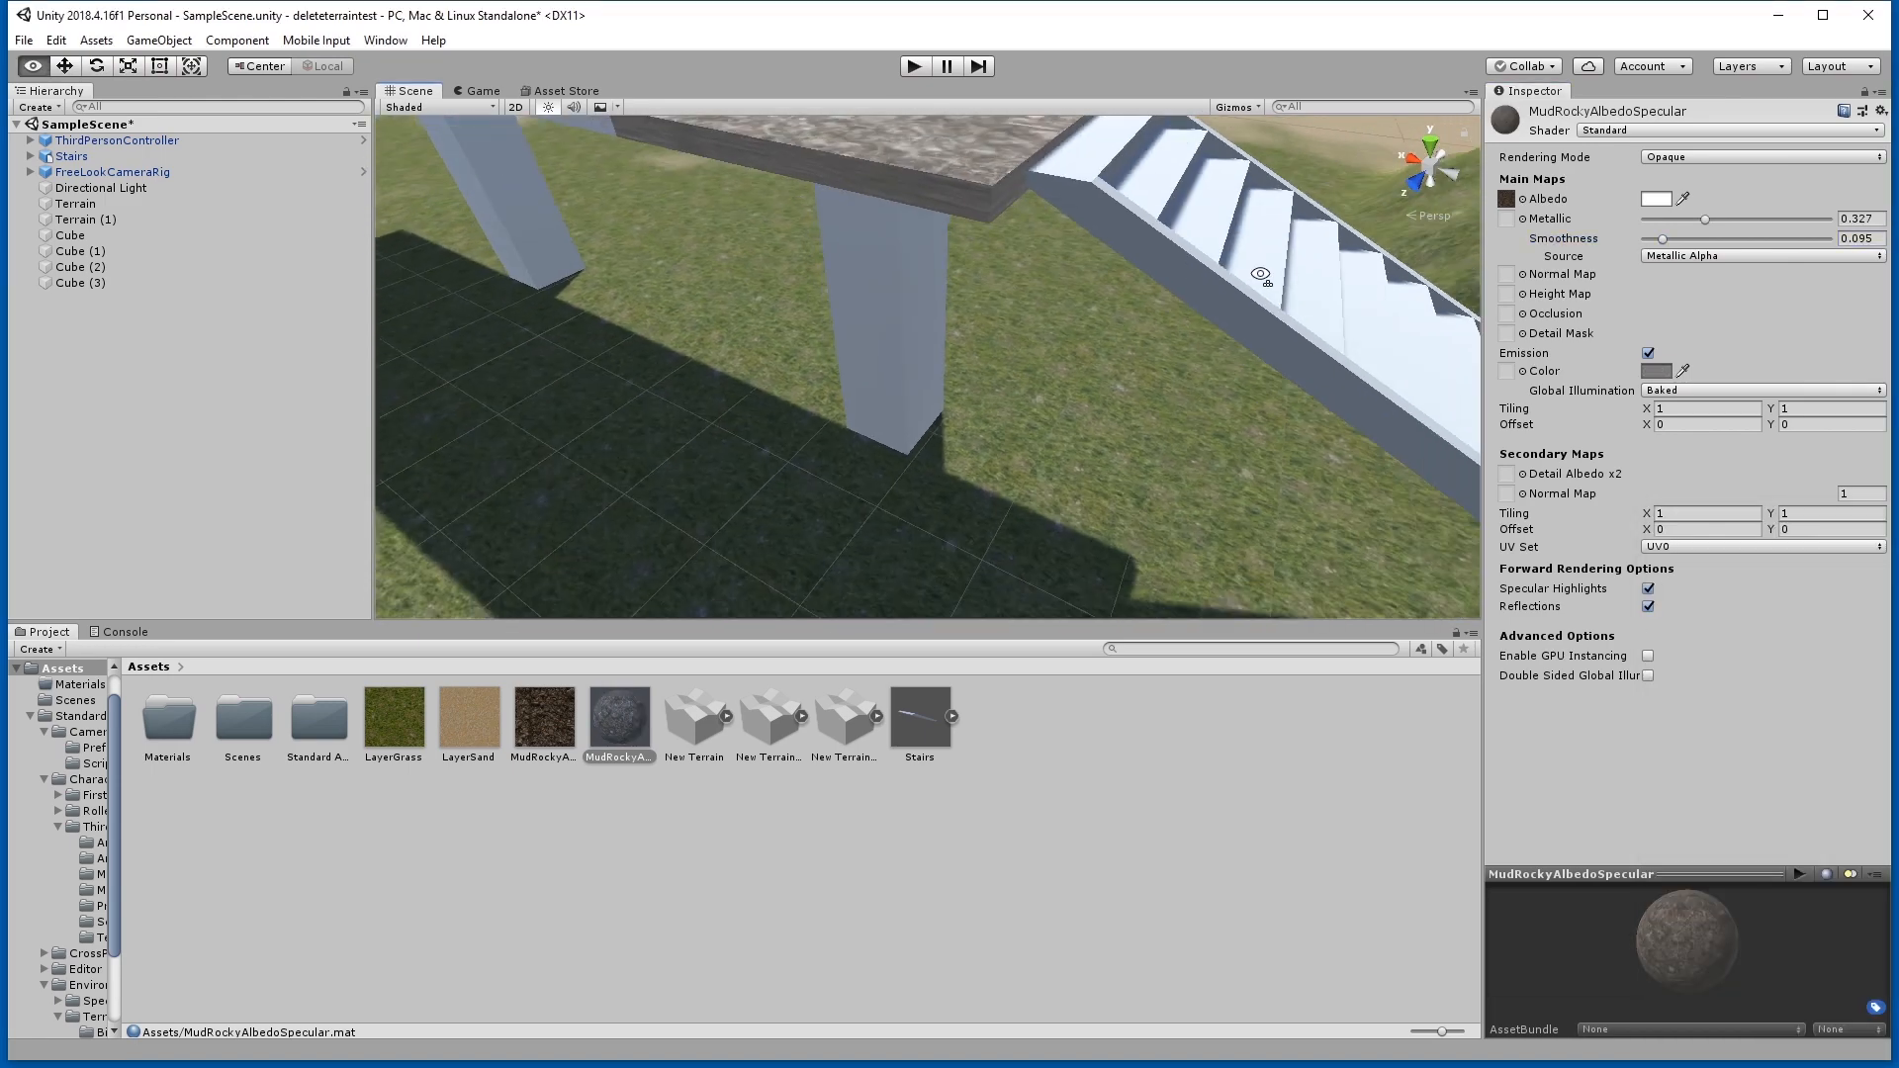
Step: Apply the MudRockyAlbedoSpecular material to the stairs and the support pillars under the platform
left_click_drag(608, 694, 1164, 512)
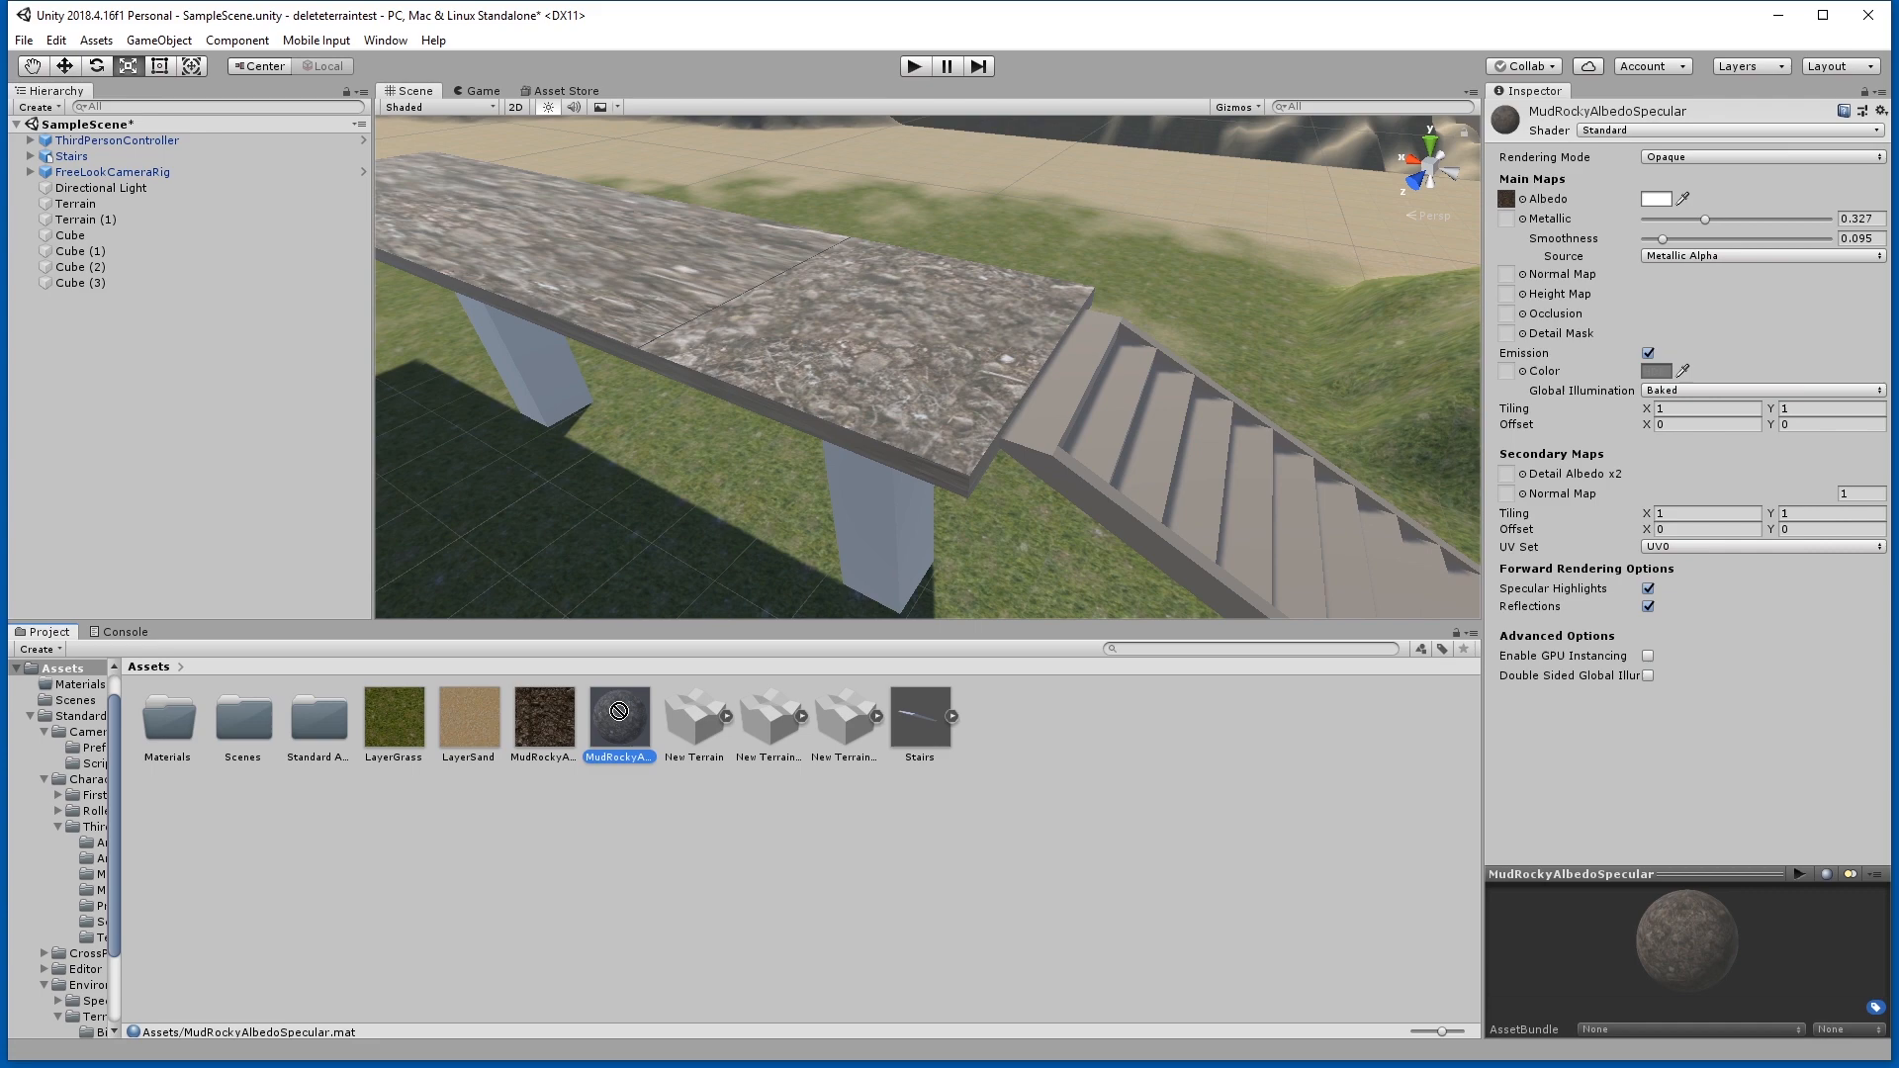
left_click_drag(619, 711, 863, 548)
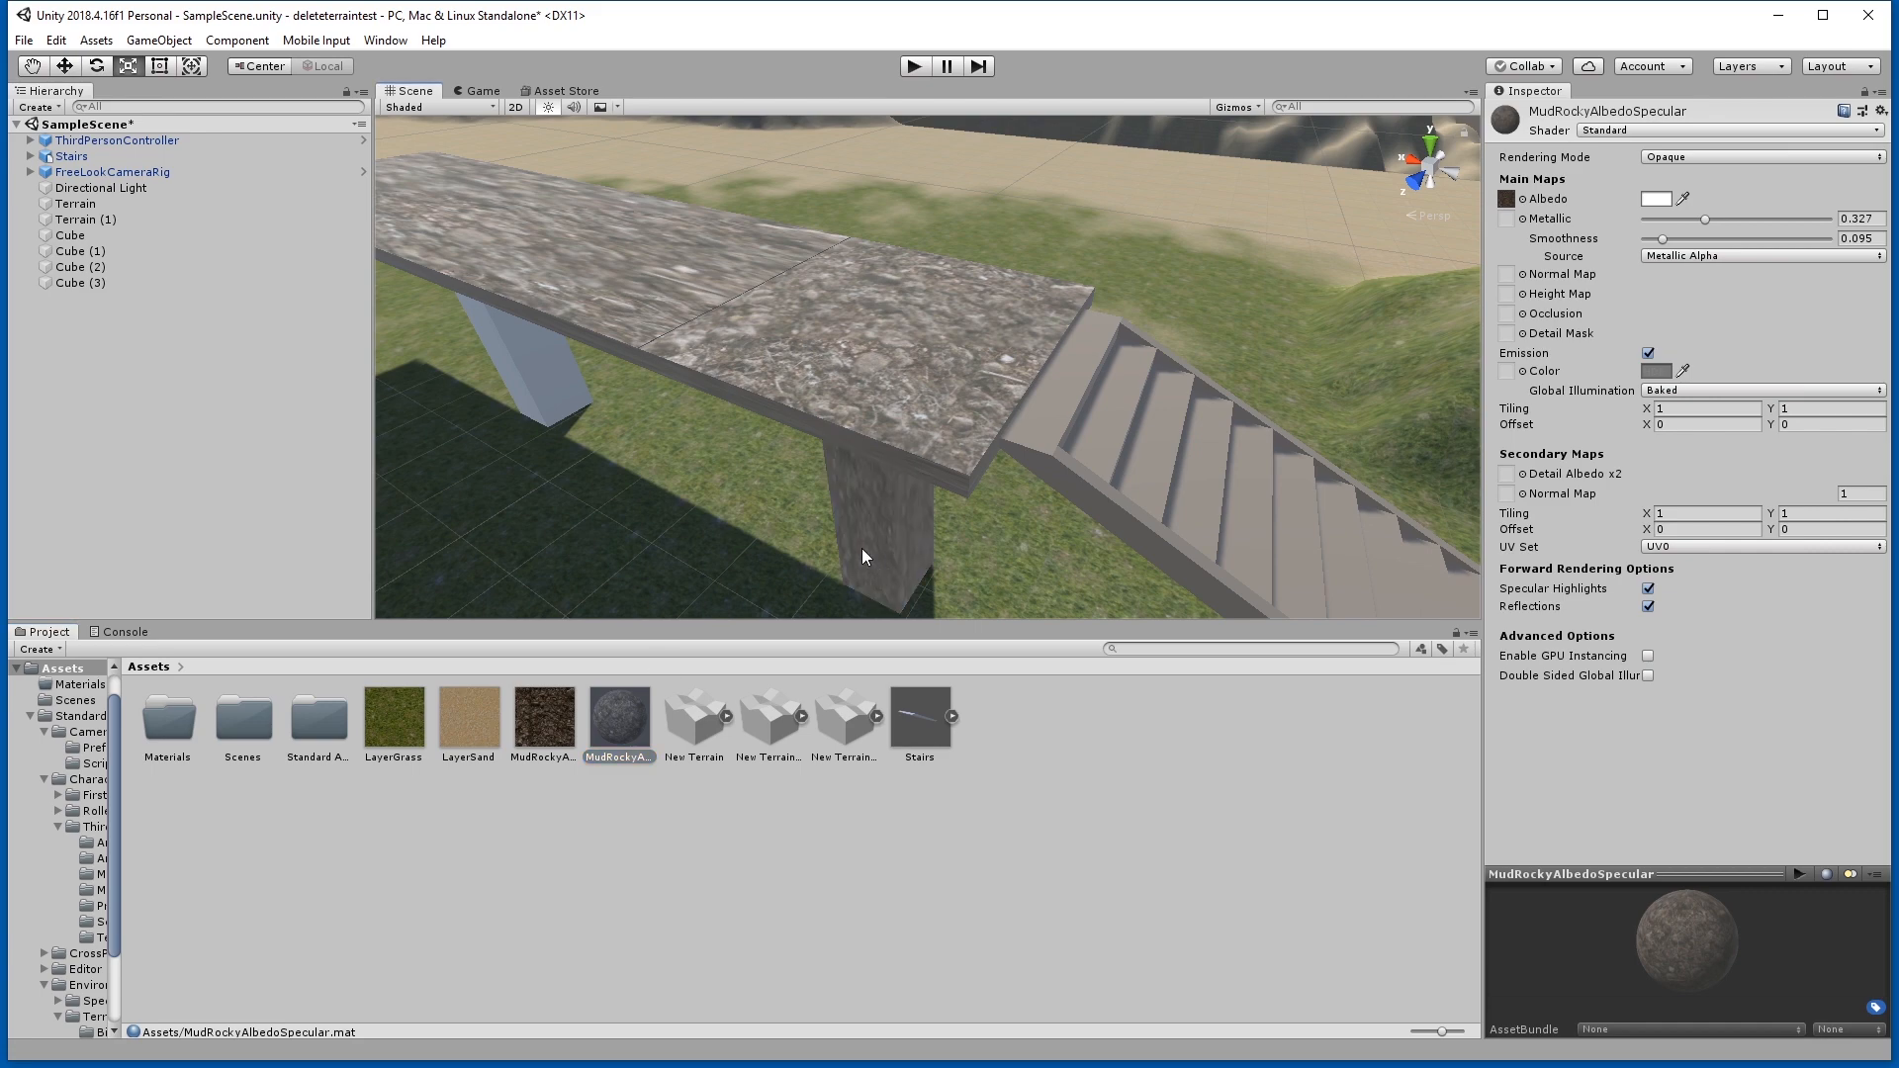
right_click_drag(862, 548, 783, 656)
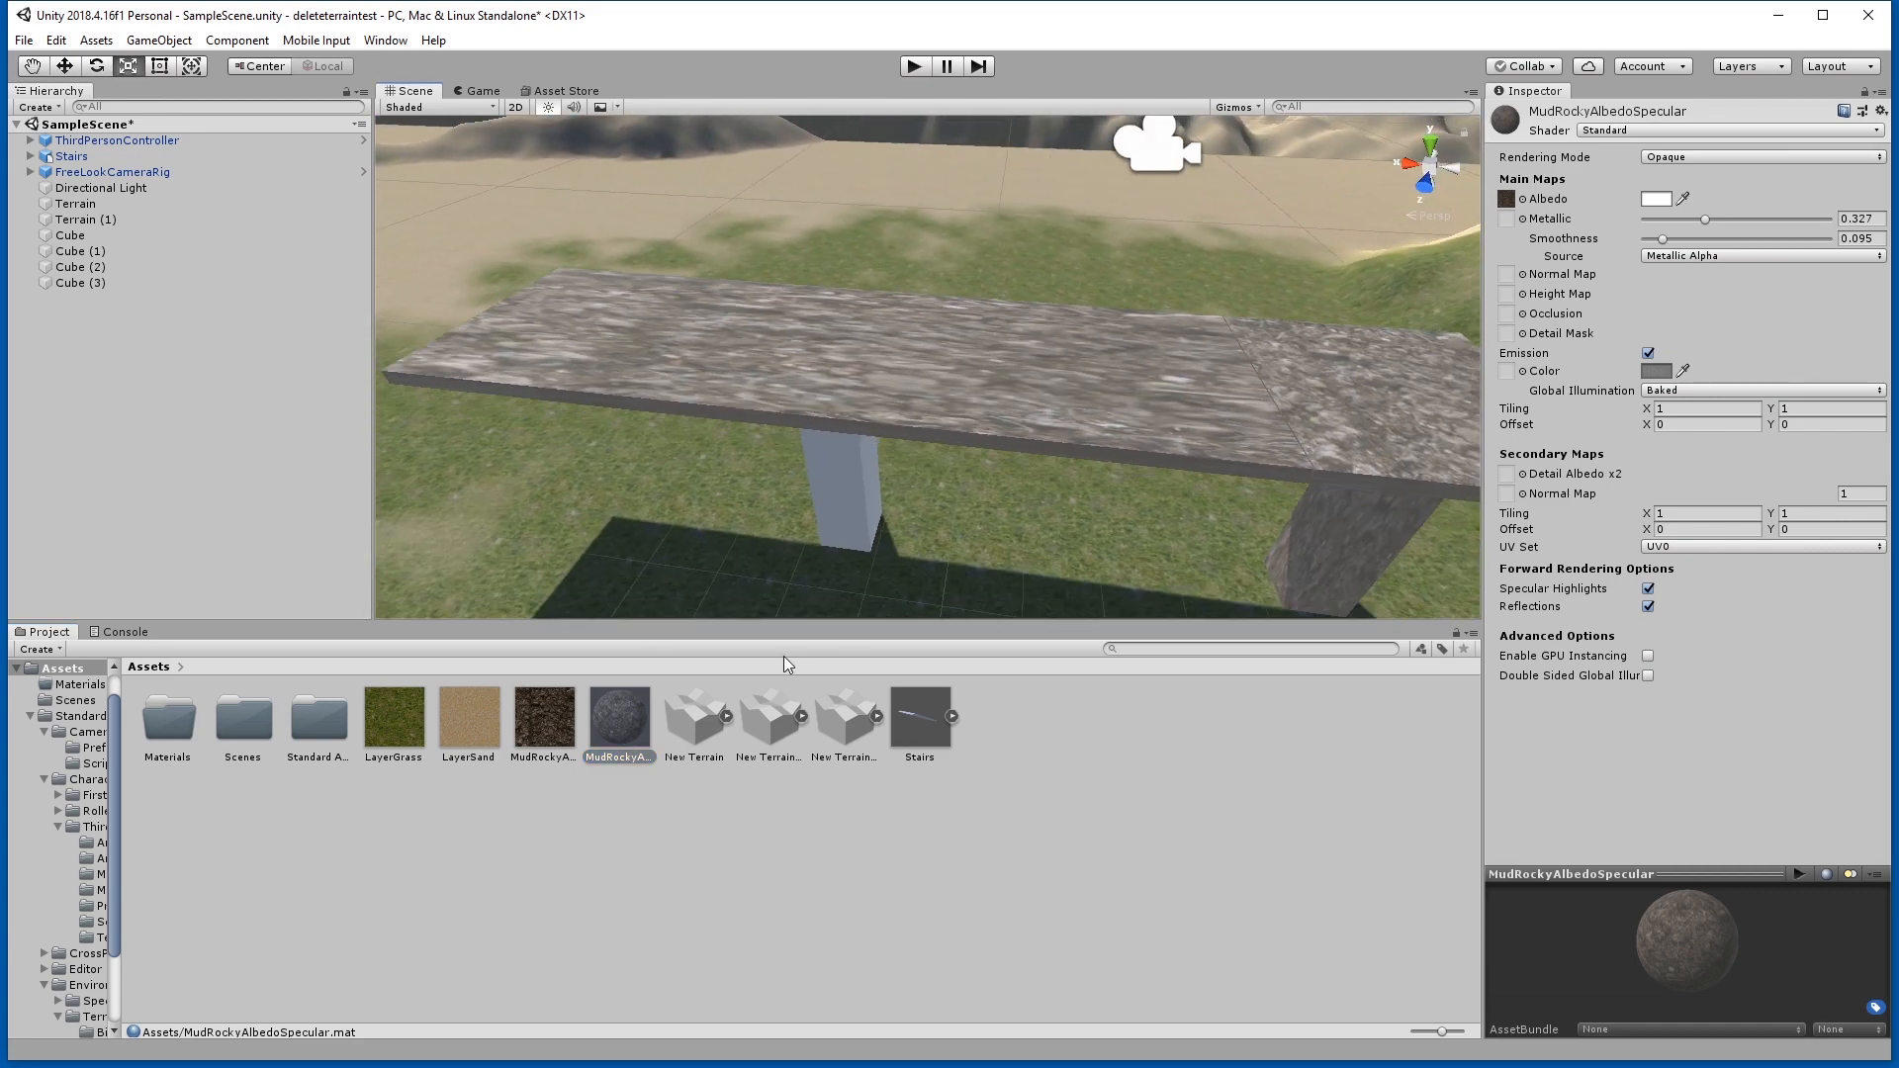
left_click_drag(631, 717, 833, 483)
Step: Examine how the MudRockyAlbedoSpecular texture appears on the platform, pillars and stairs, and view the texture's import settings
right_click_drag(832, 482, 842, 365)
left_click(811, 409)
left_click(967, 390)
right_click_drag(702, 406, 841, 415)
left_click(554, 709)
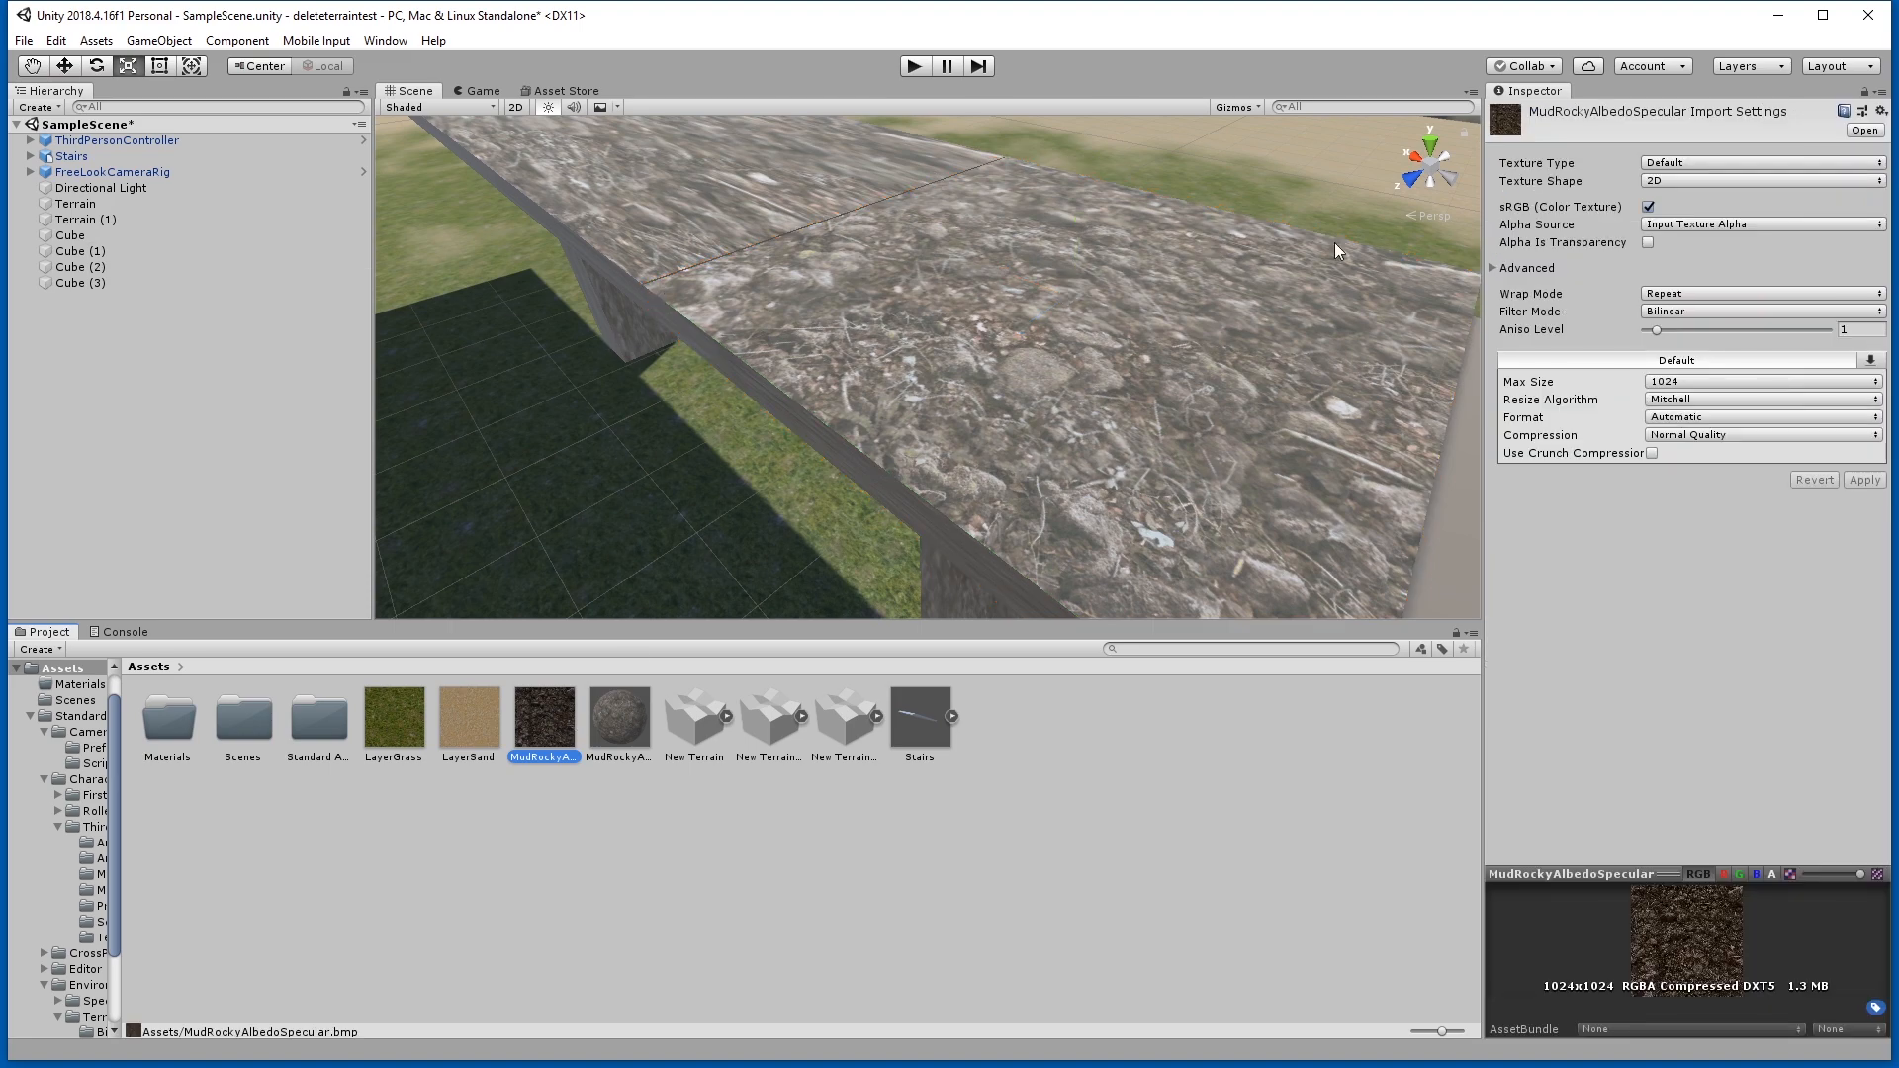
middle_click_drag(1200, 188, 1016, 181)
right_click_drag(1016, 181, 872, 271)
right_click_drag(811, 371, 997, 385)
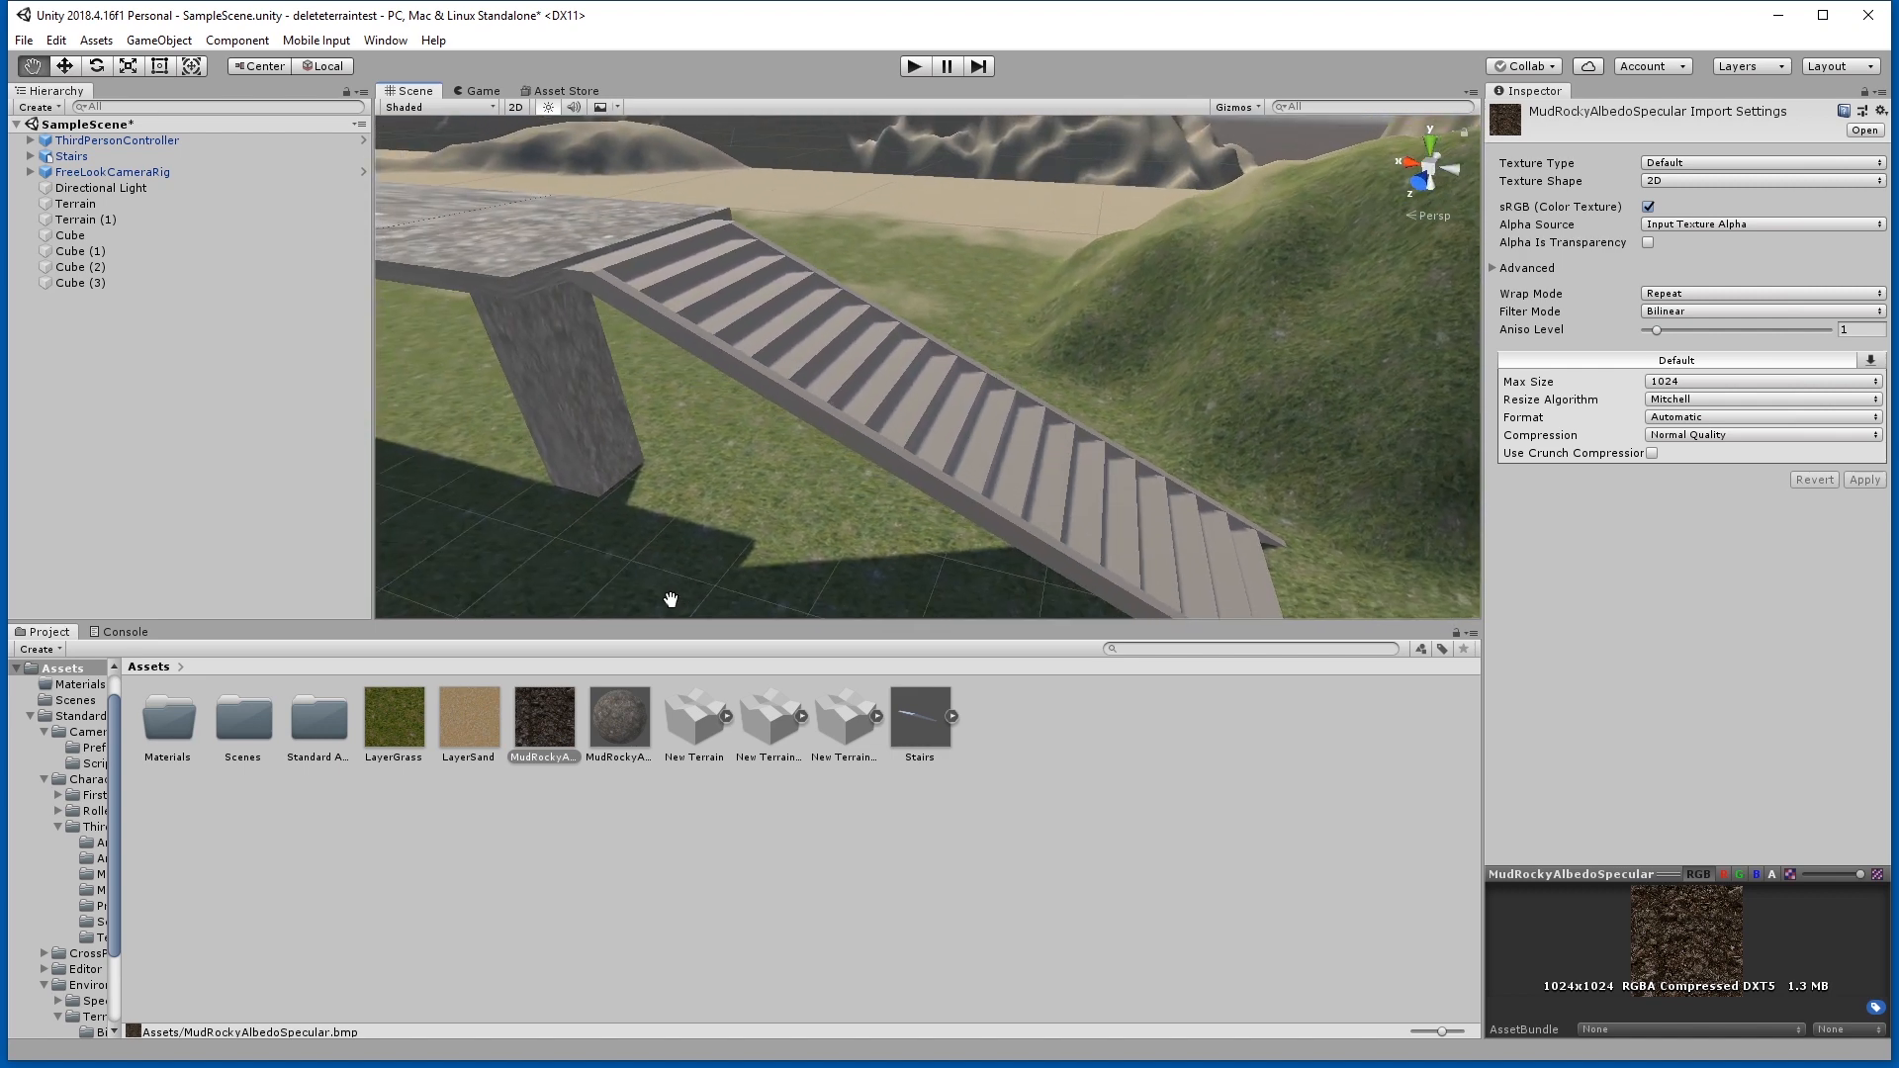
right_click_drag(959, 312, 806, 306)
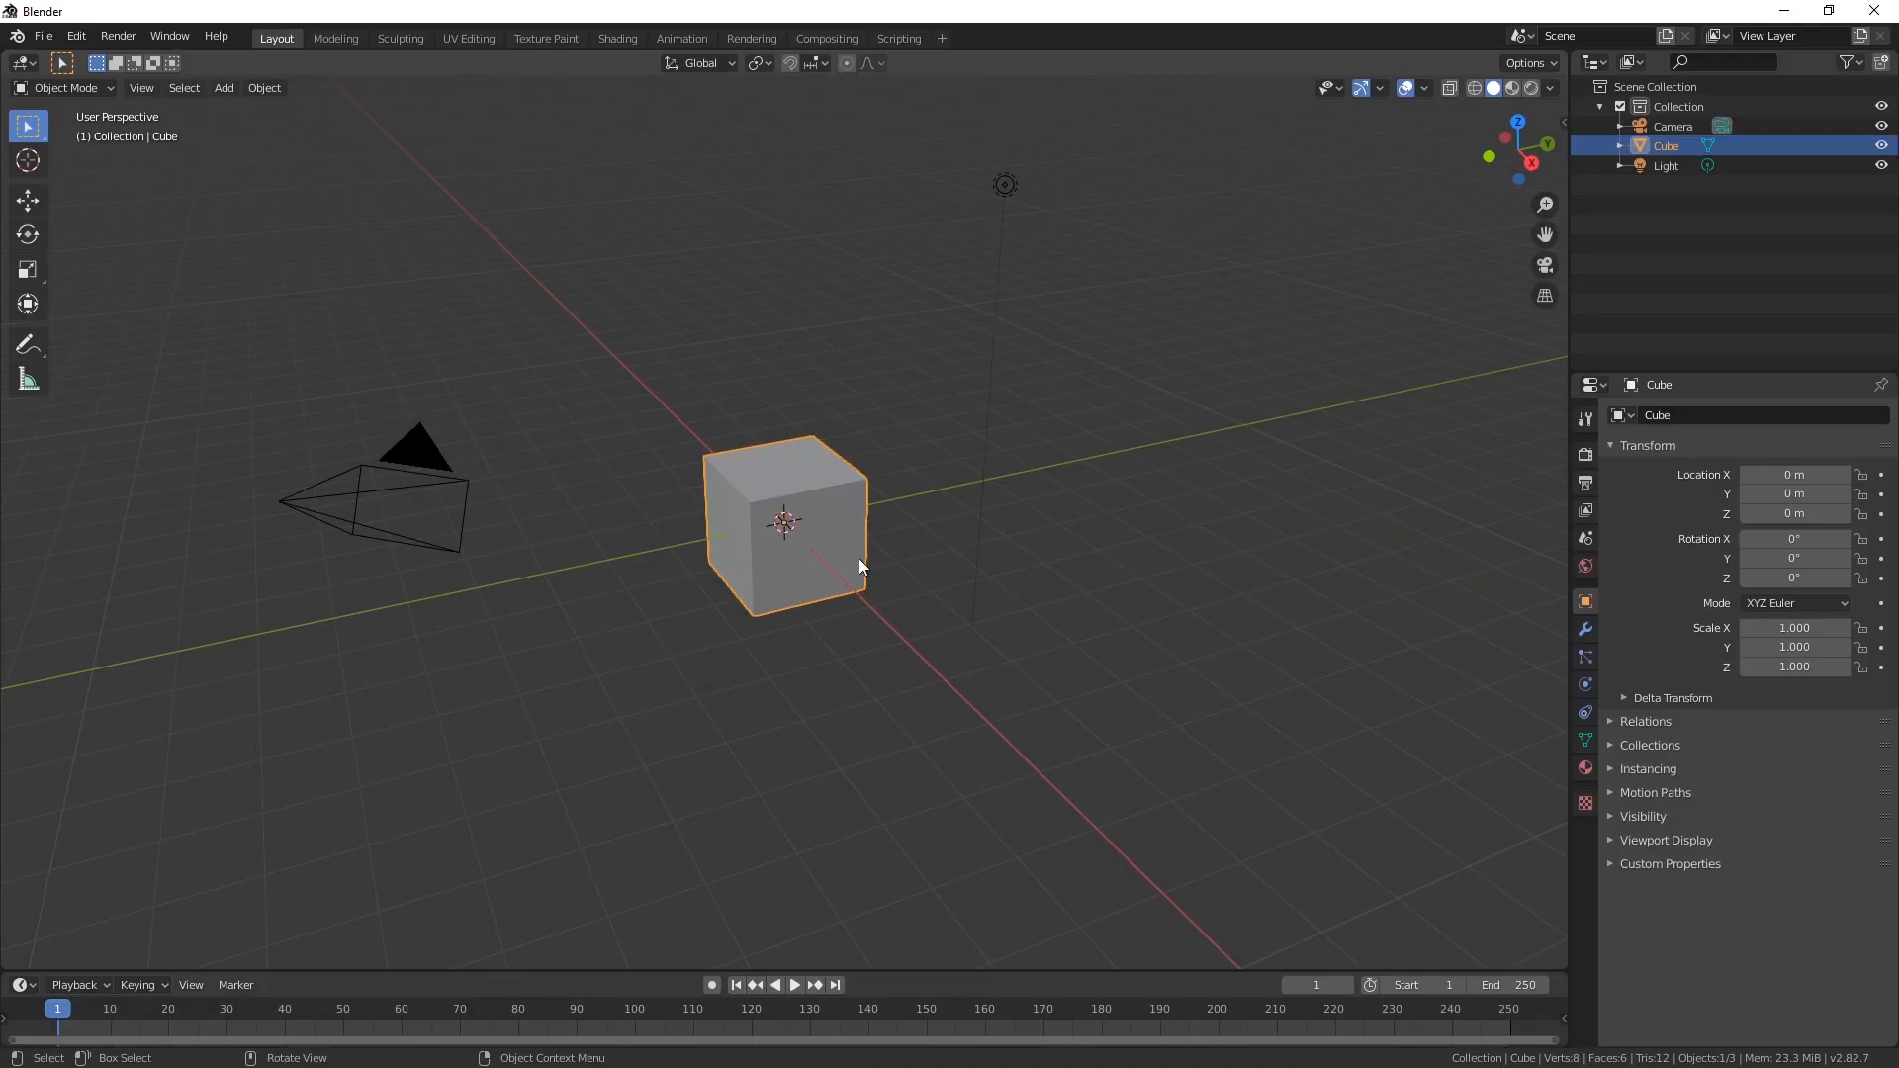
Step: Switch to Blender and delete the default cube, camera and light
left_click(1050, 382)
key("a")
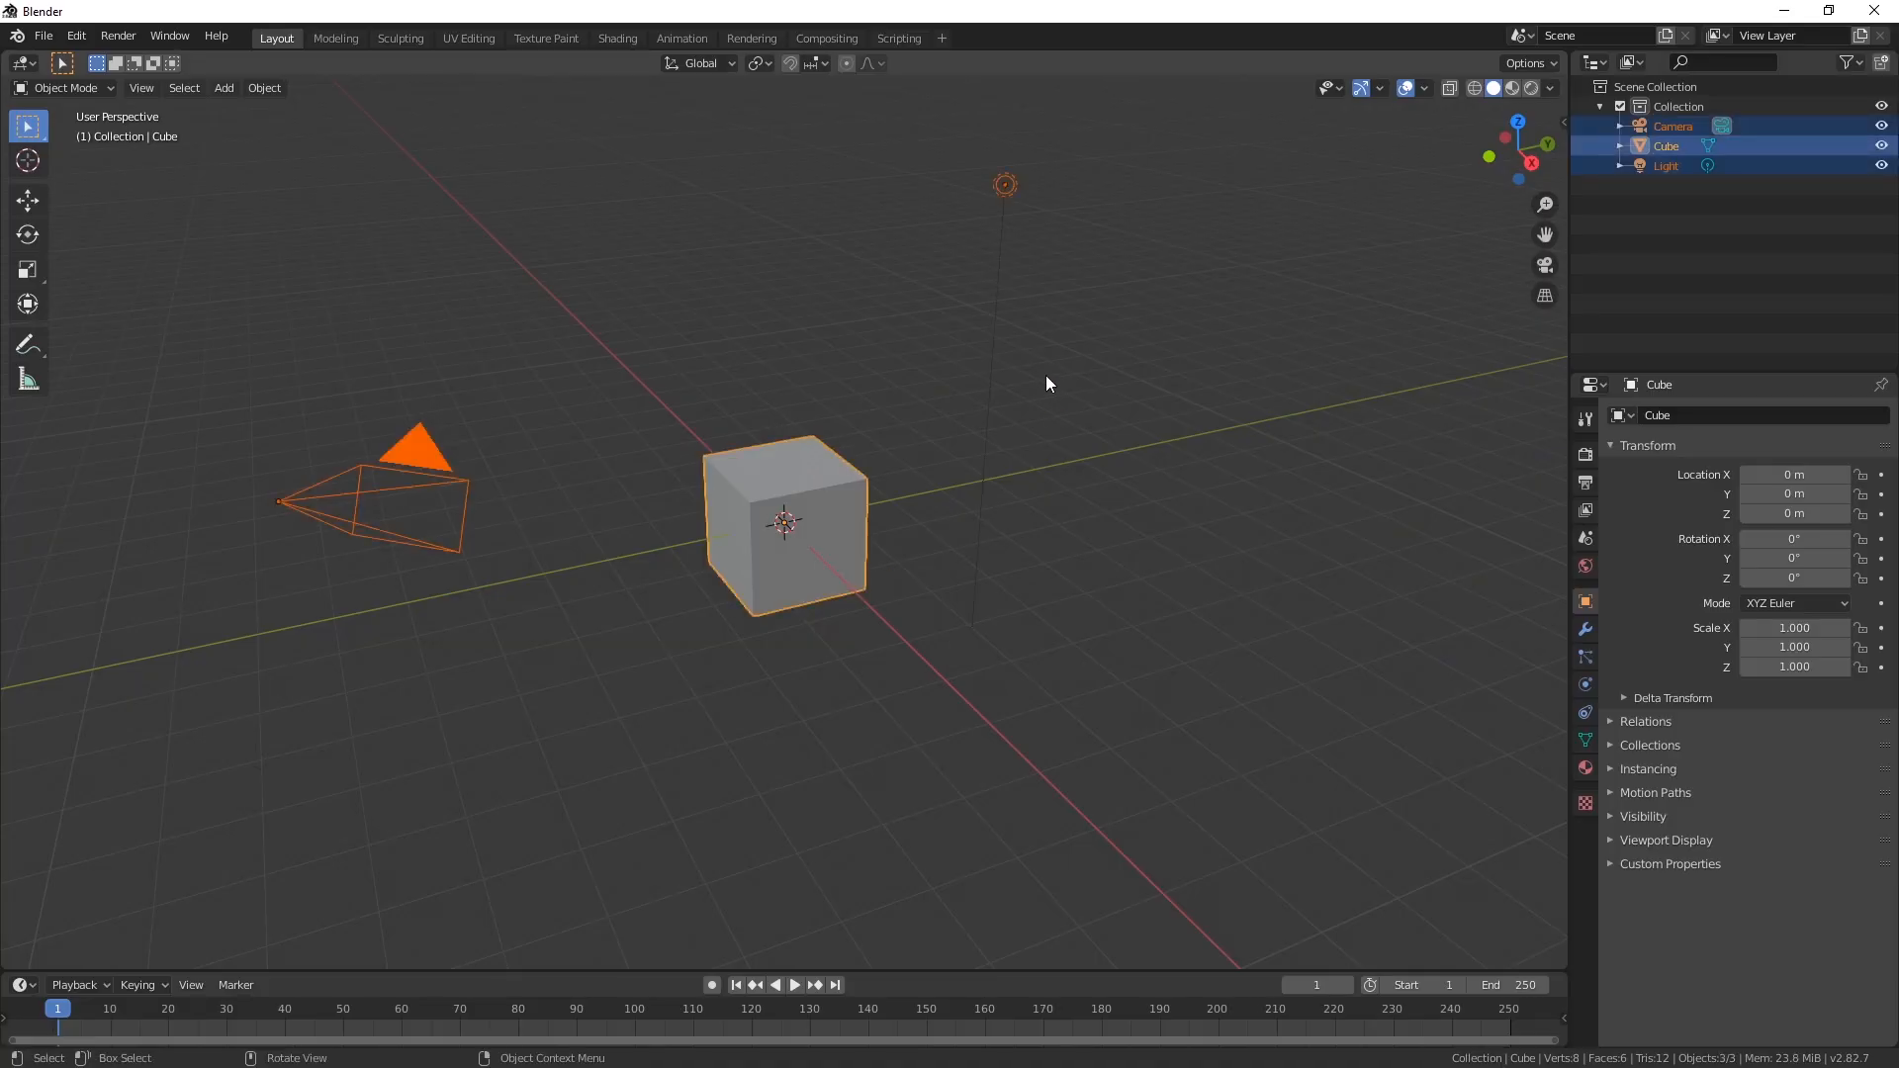
key("Delete")
Step: Import the Wavefront model Stairs.obj from the Unity project's folder H:\UnityProjects\deleteterraintest\Assets into the empty Blender scene
left_click(47, 40)
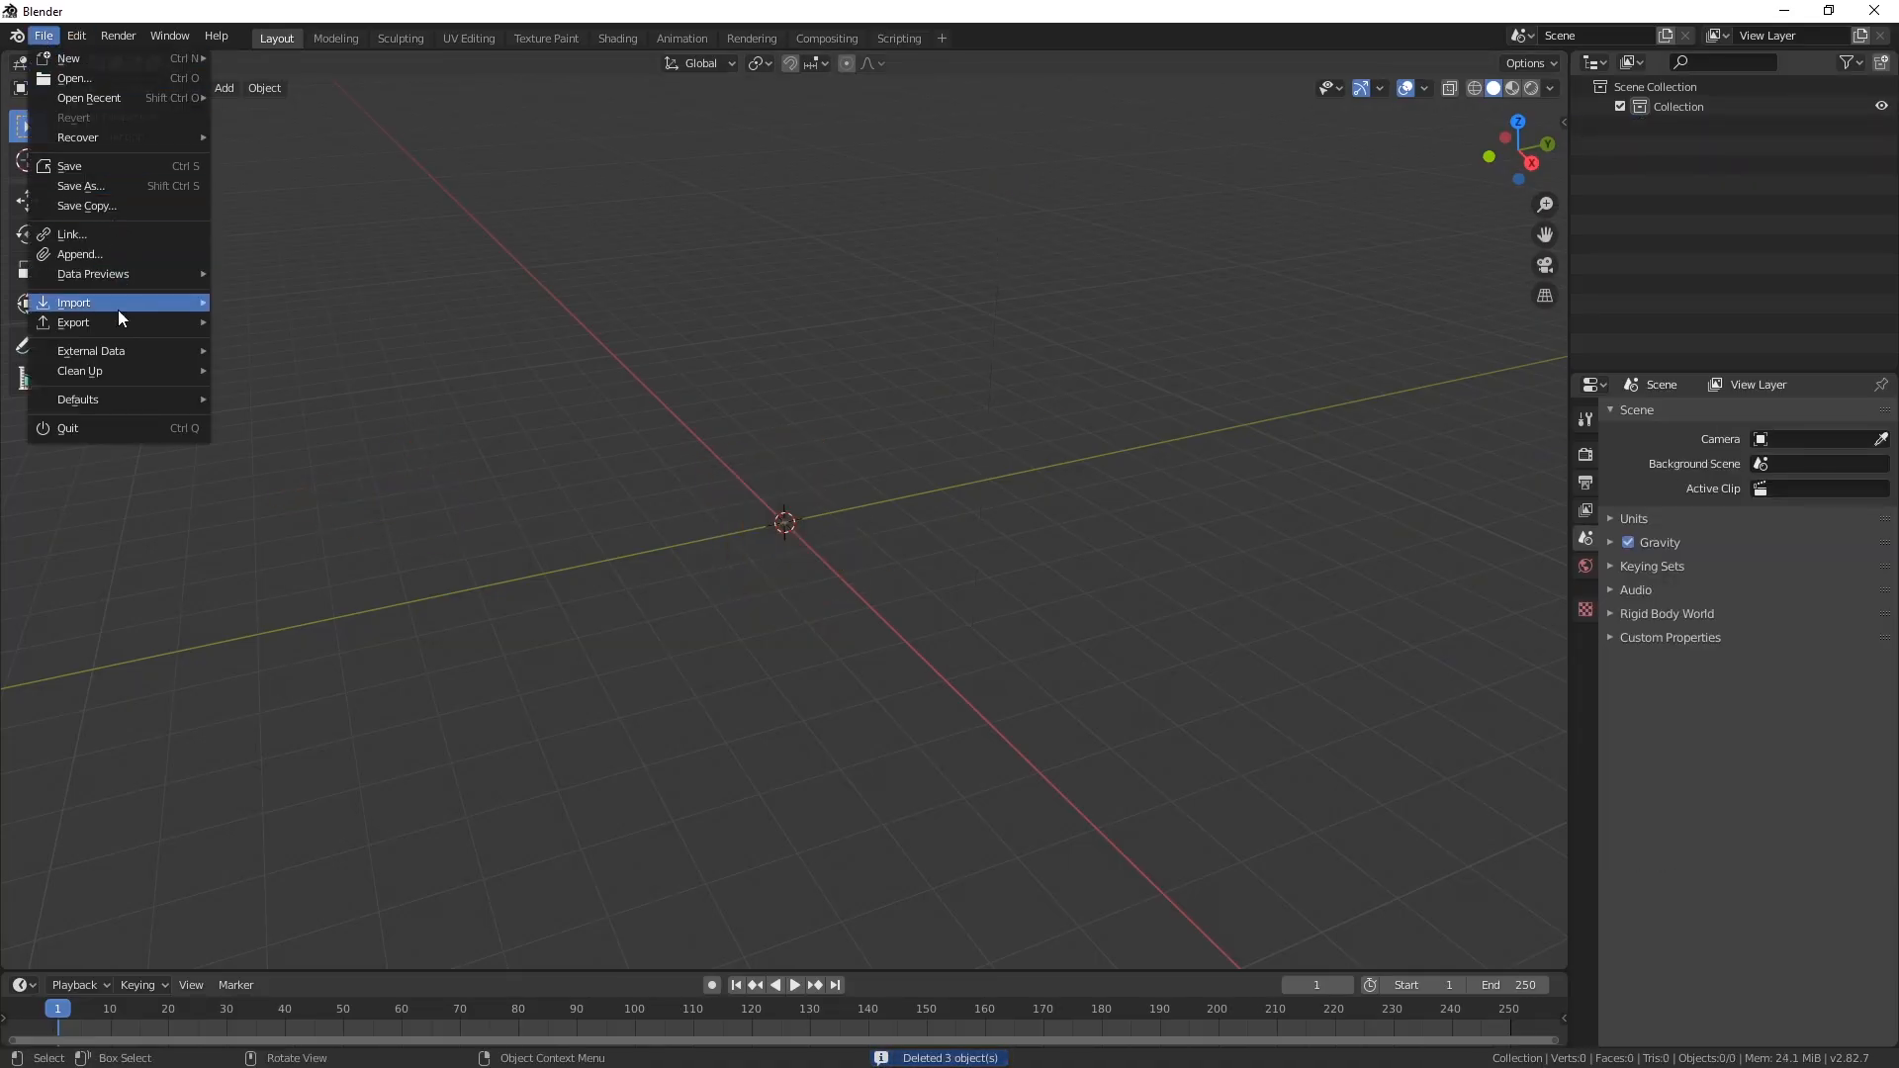
mouse_move(118, 310)
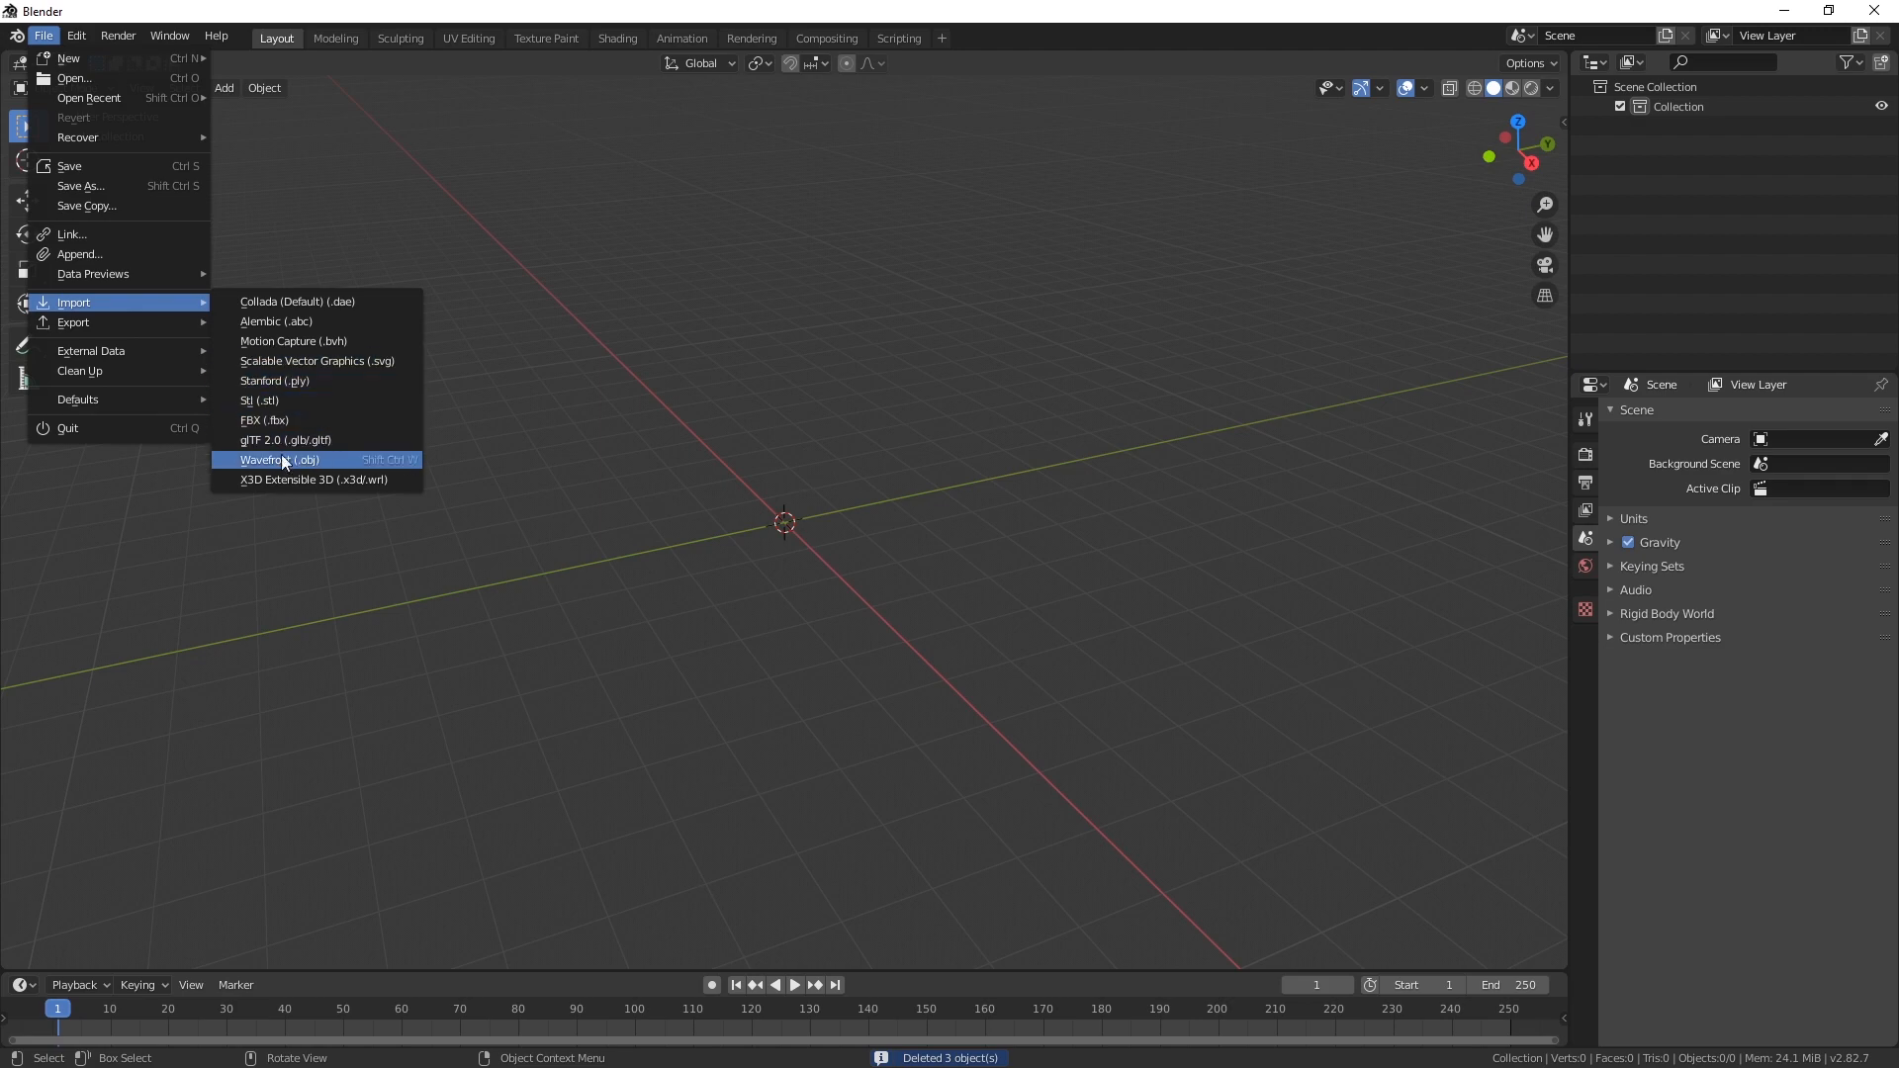
right_click(920, 732)
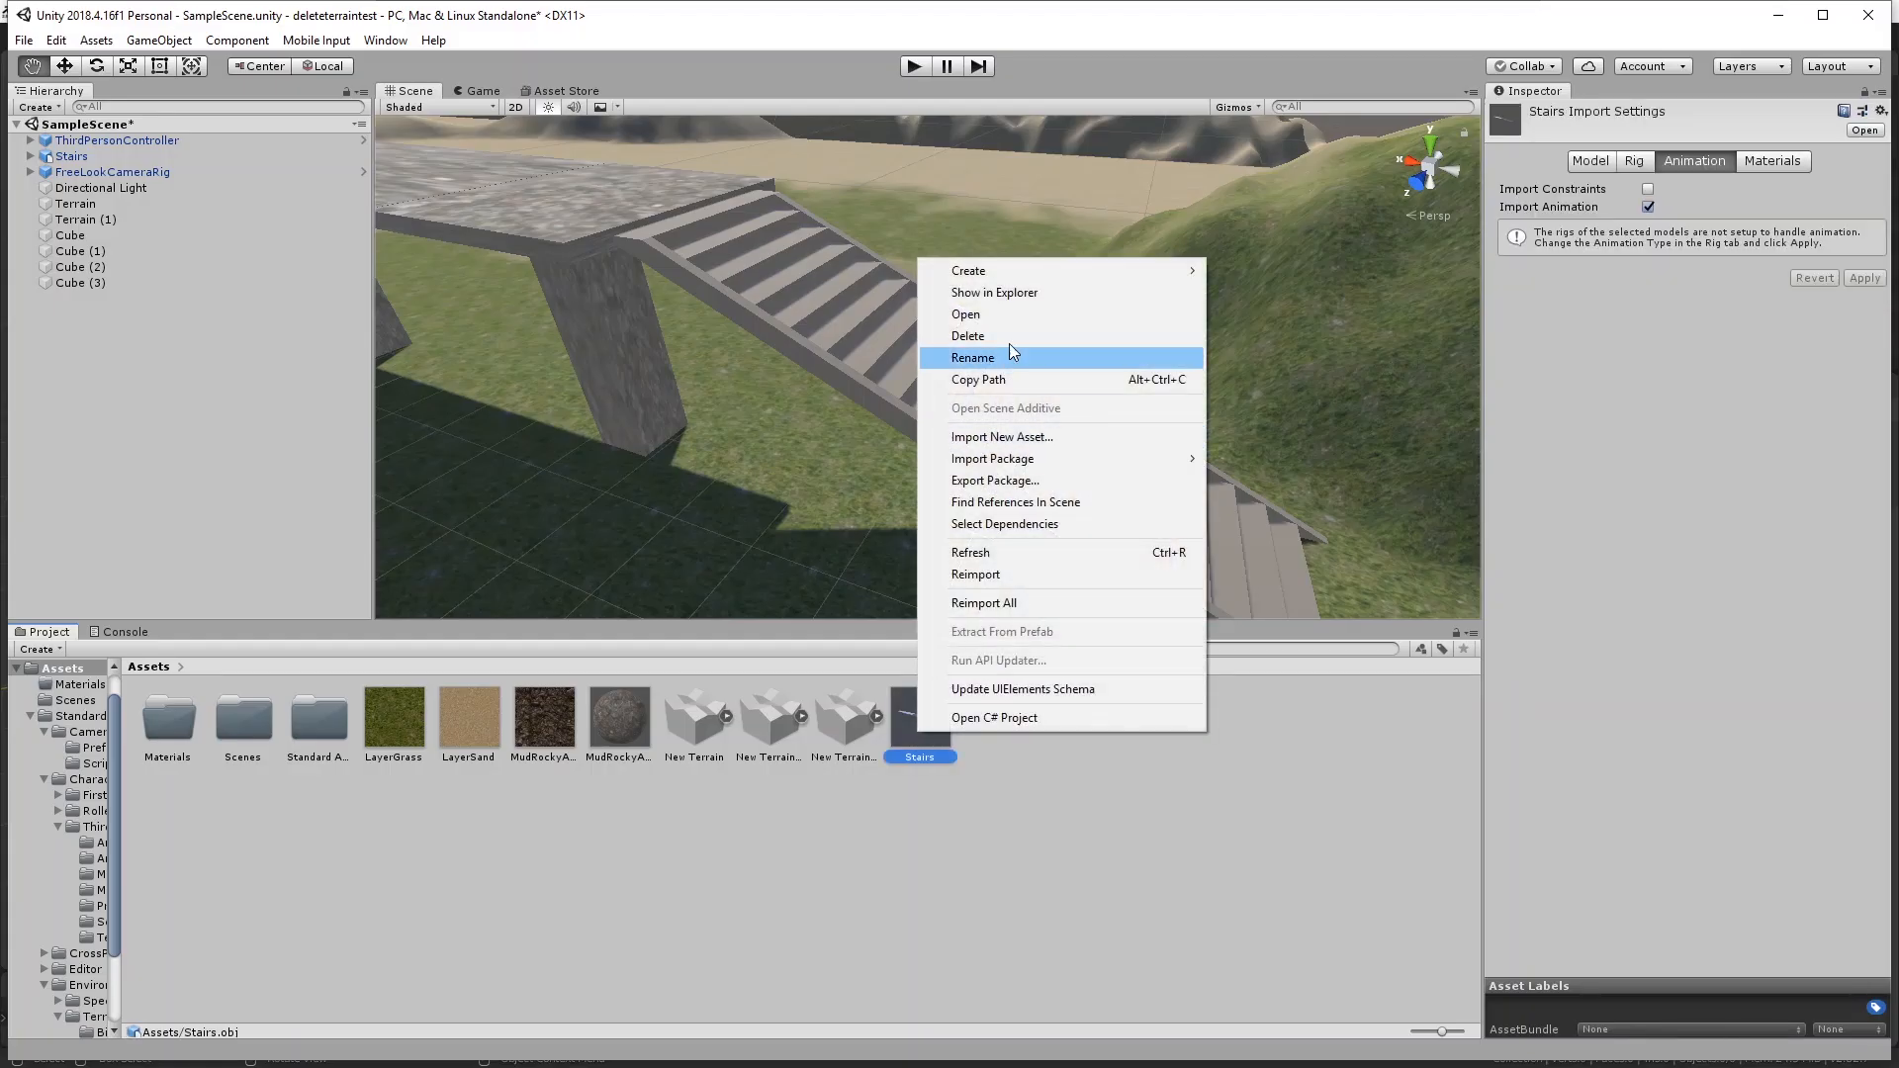
left_click(1009, 294)
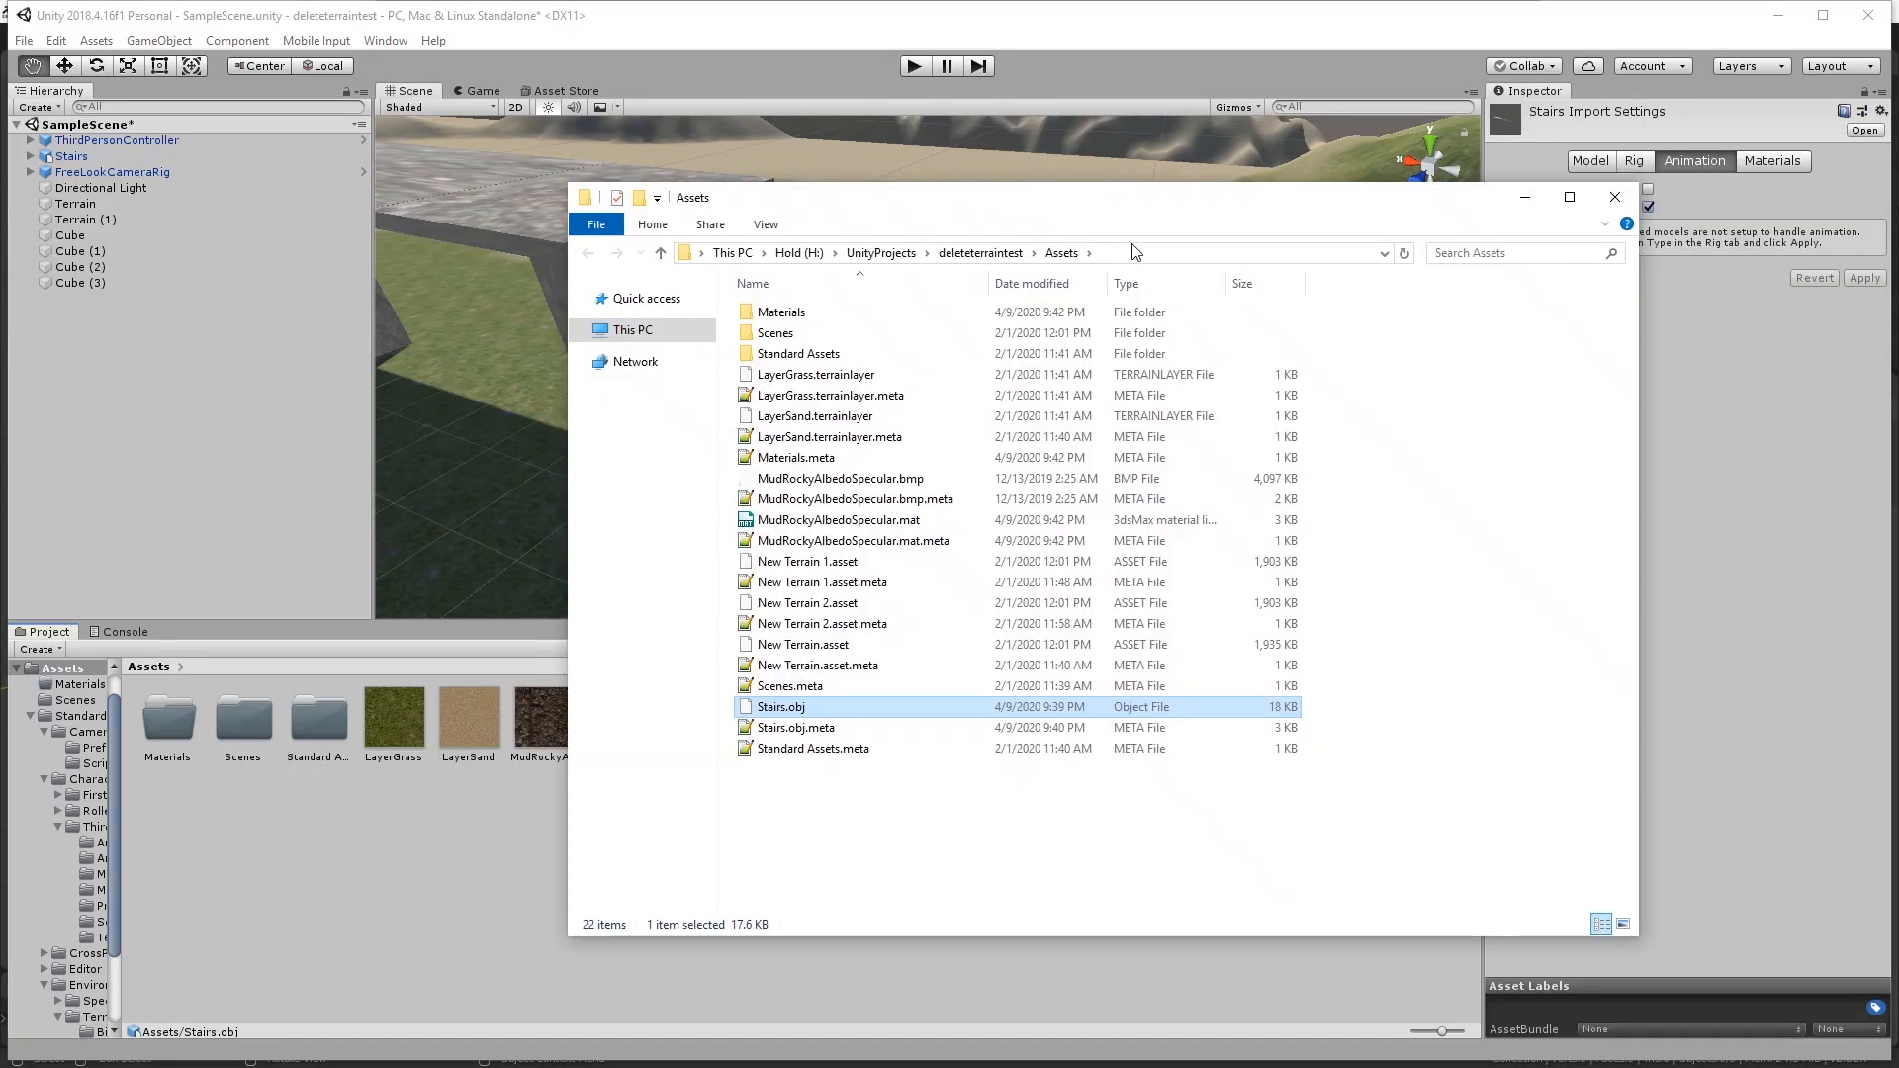
left_click(1137, 254)
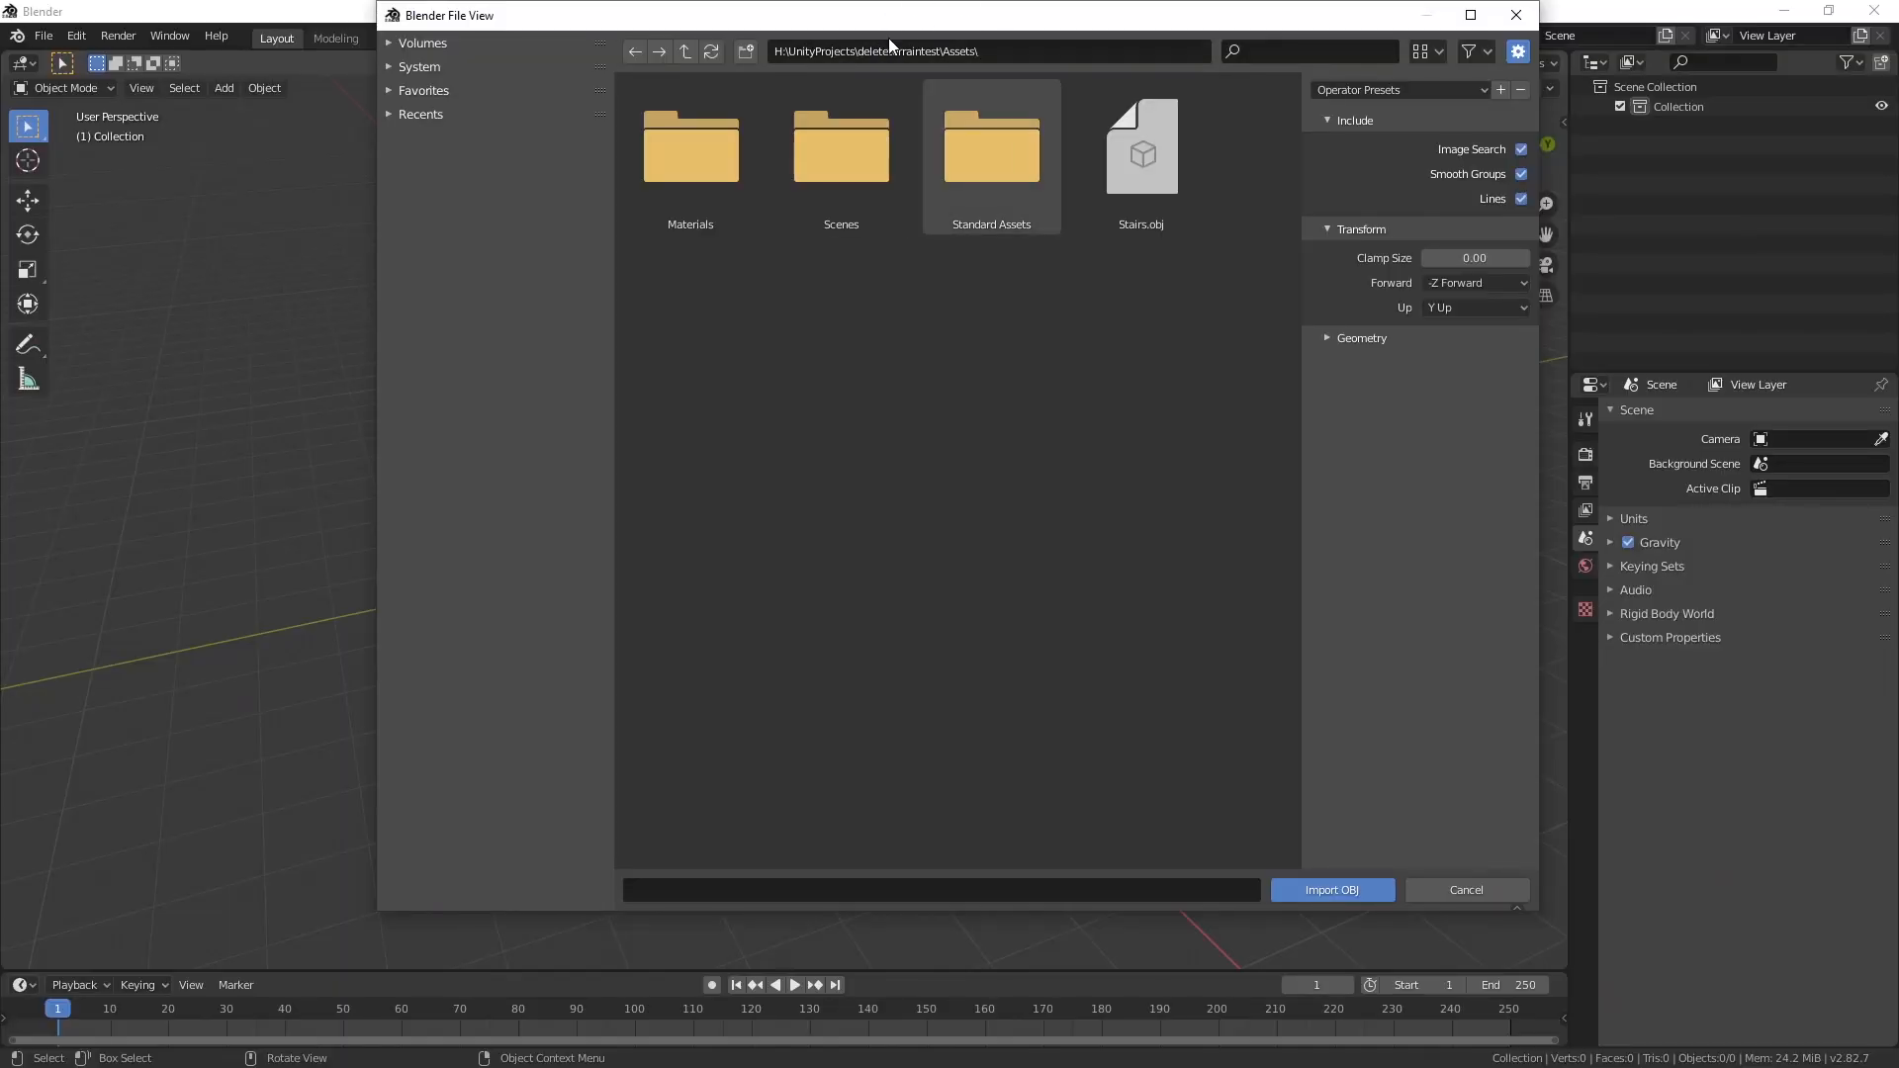
double_click(1141, 158)
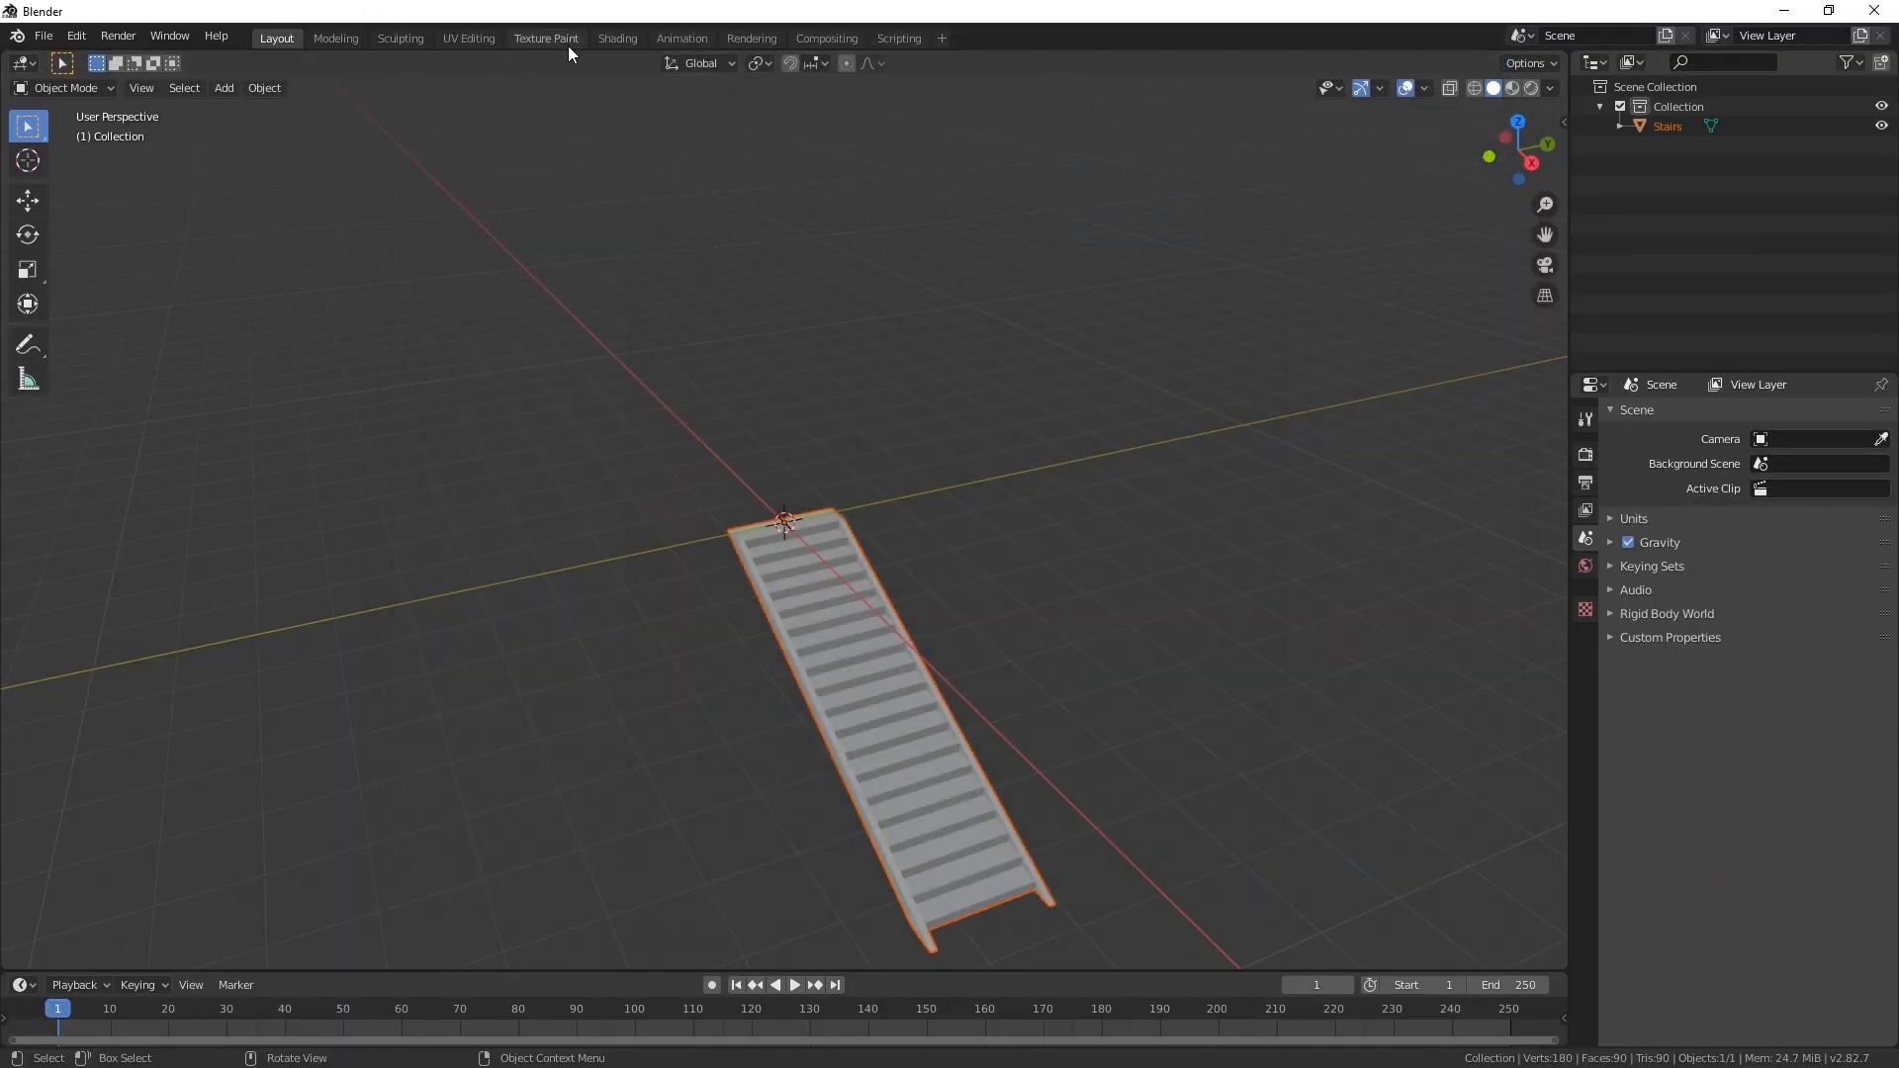
Step: Open the UV Editing workspace and put the stairs object into Edit Mode
left_click(451, 41)
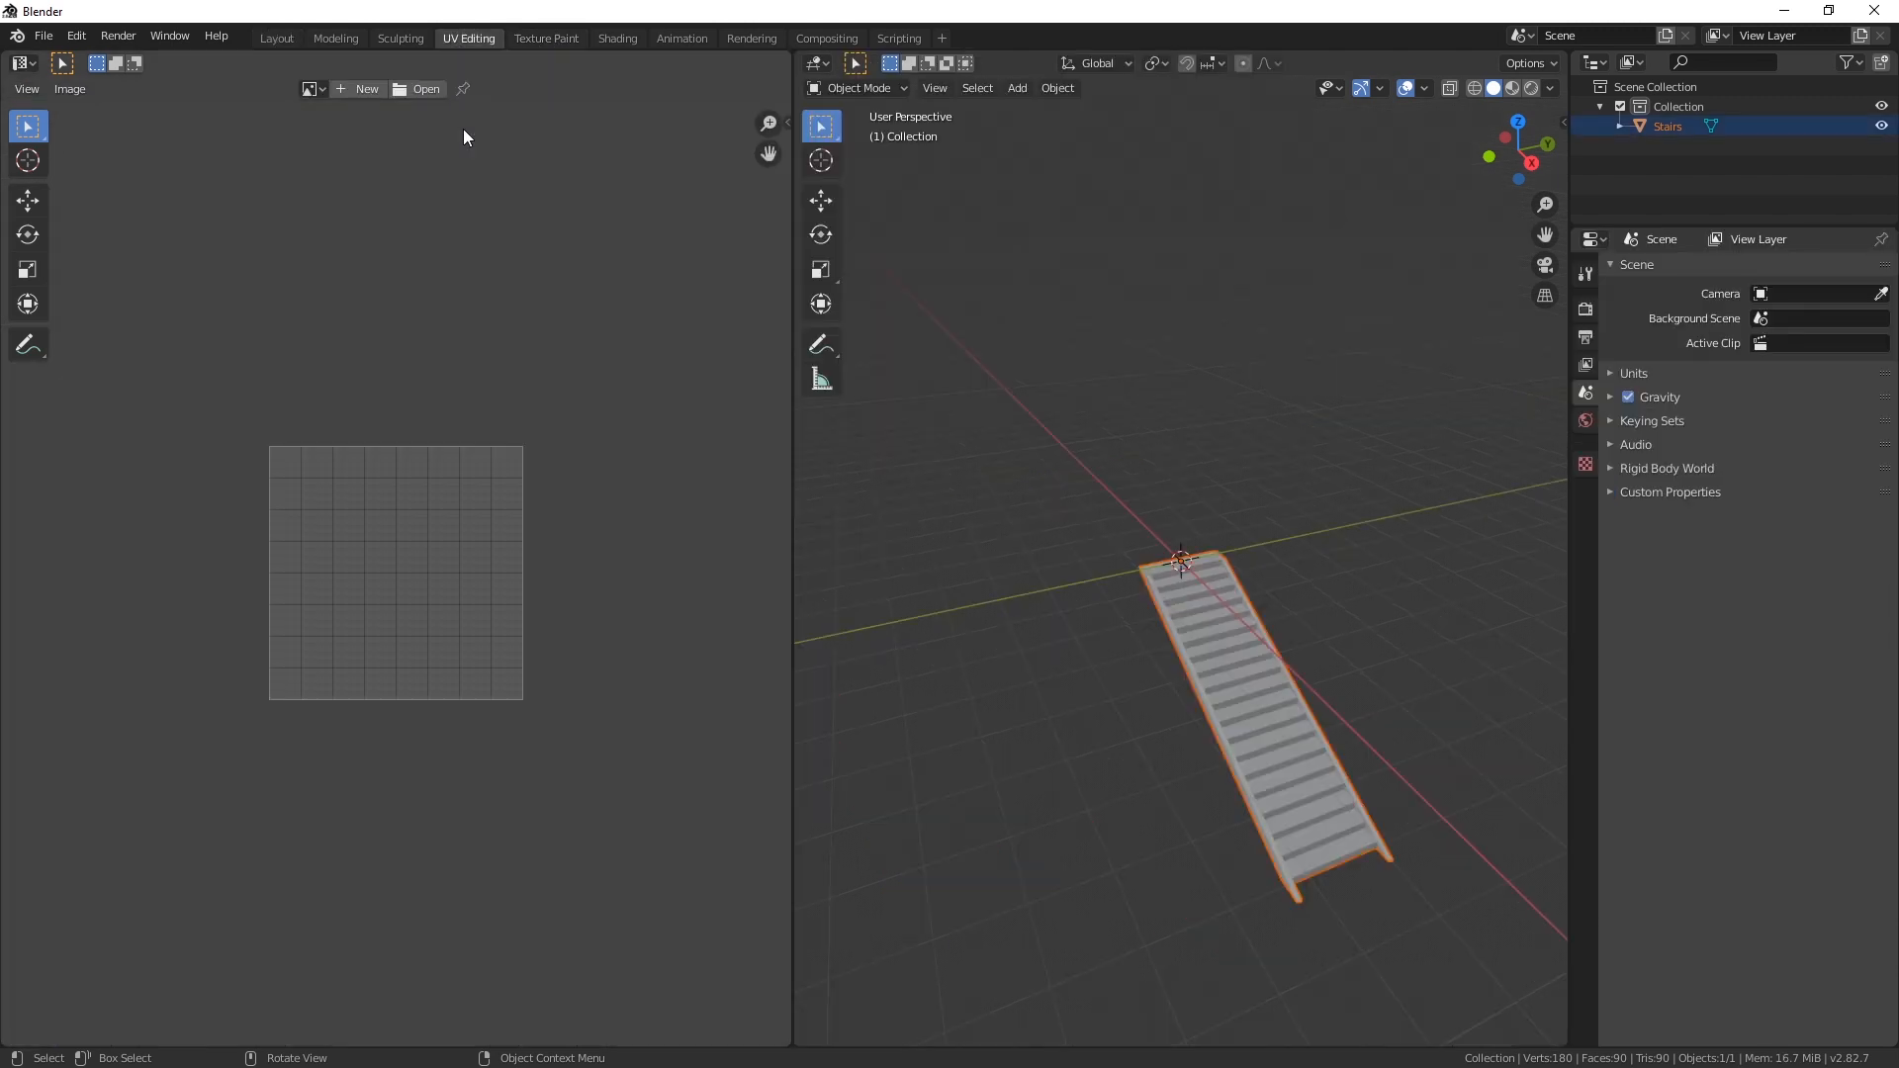
key("shift+grave")
key("w")
key("a")
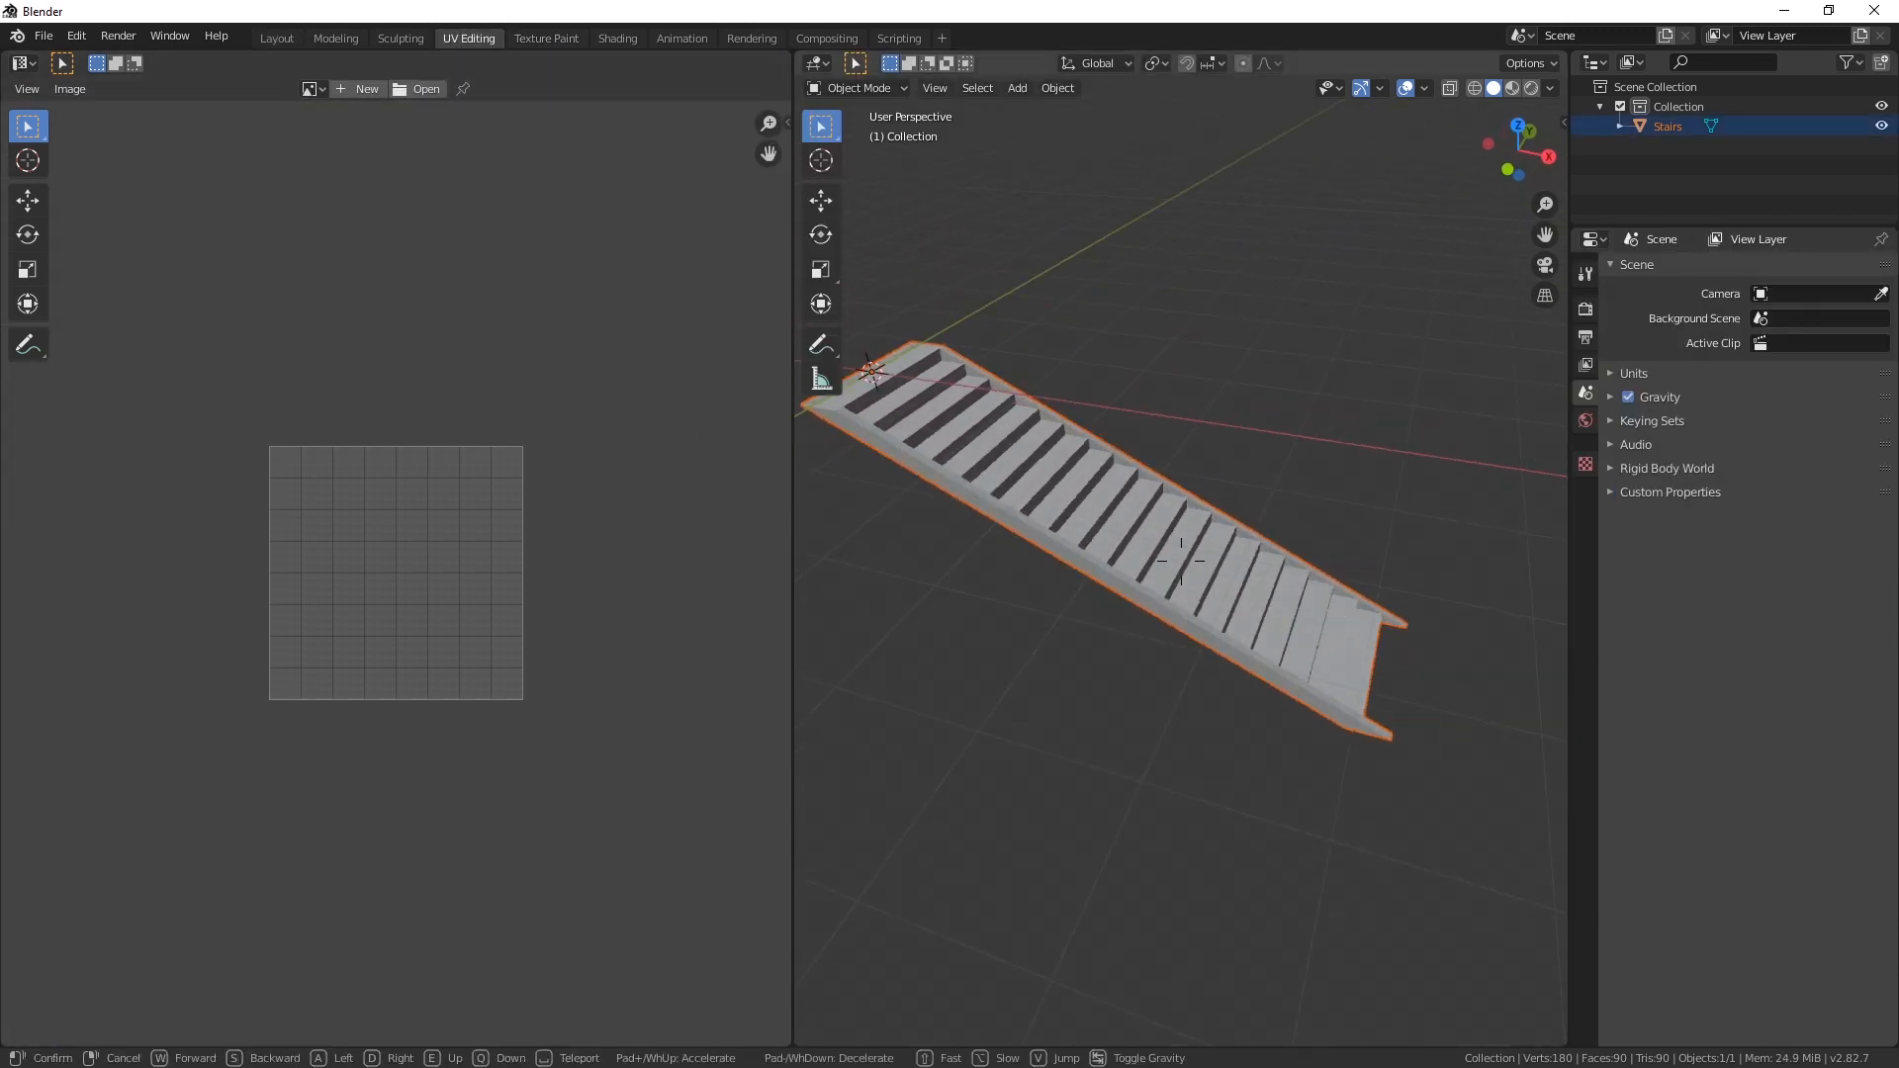
left_click(1185, 550)
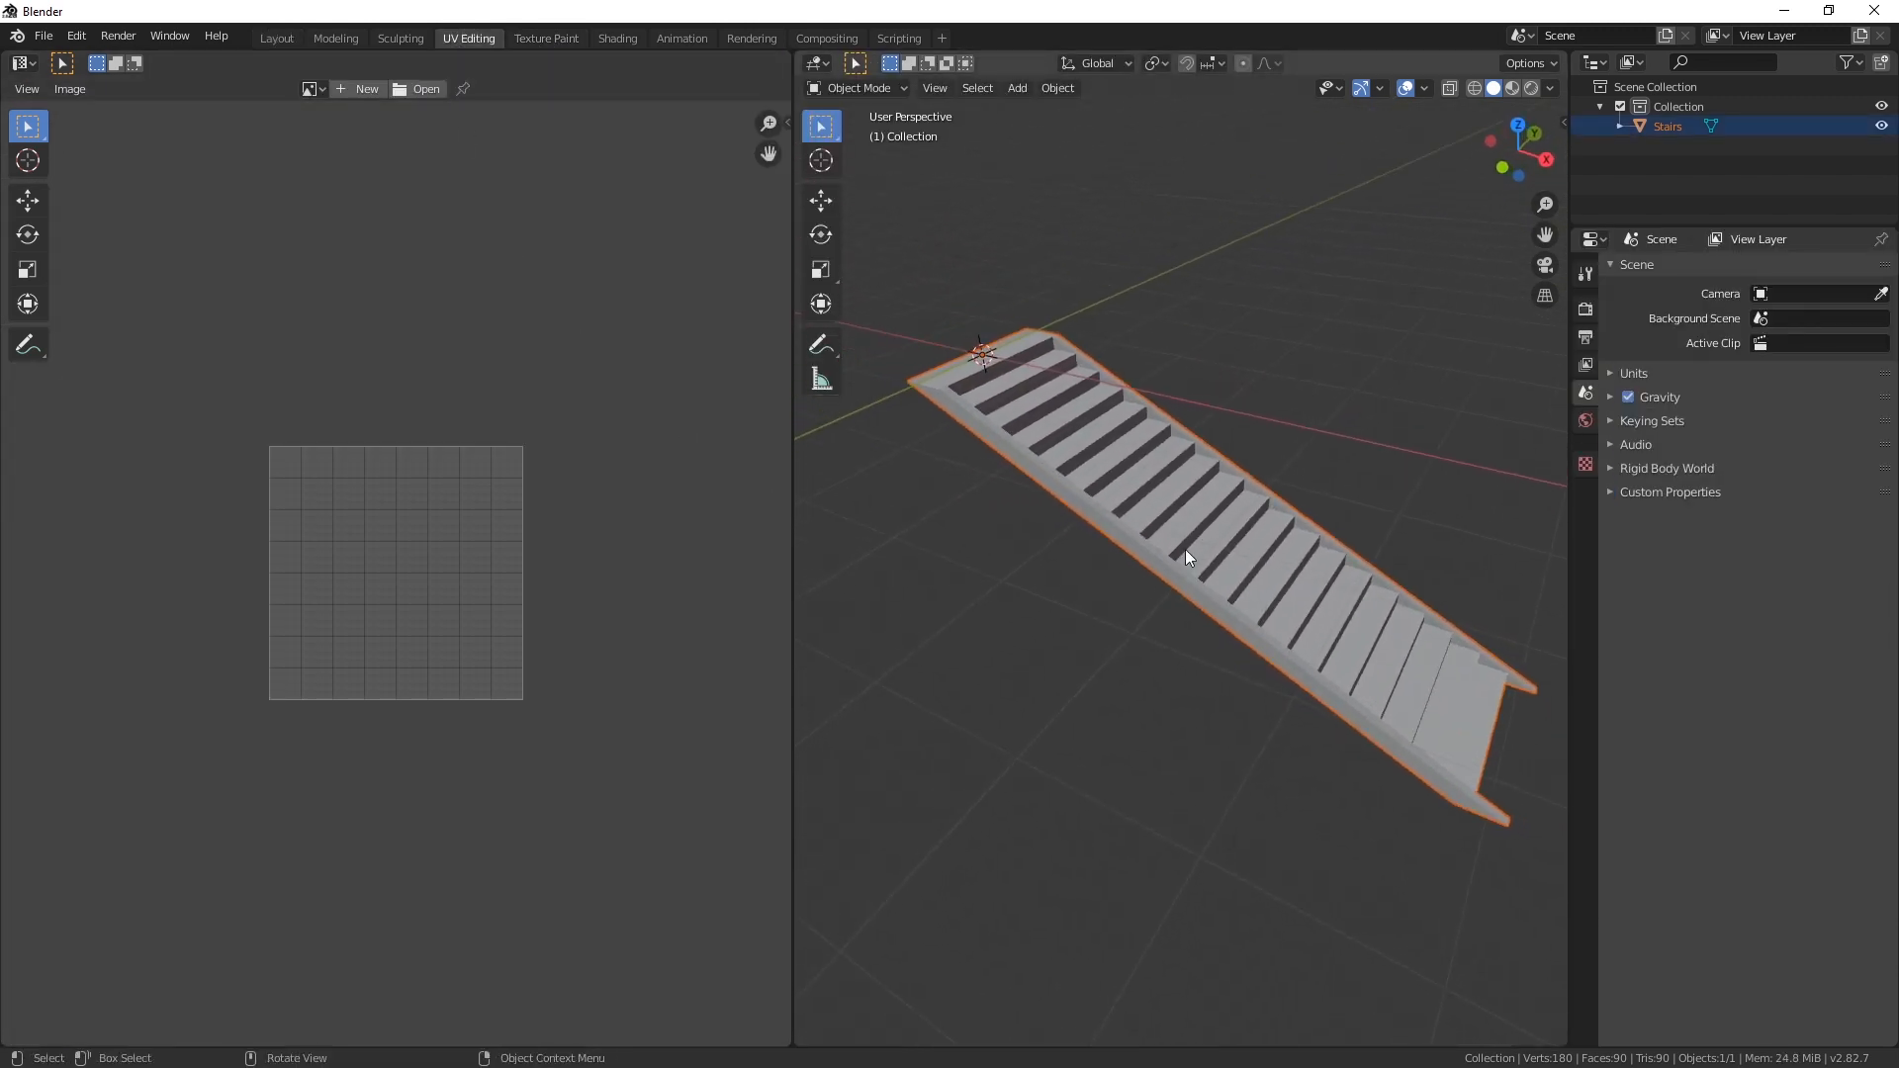
left_click(1121, 442)
left_click(870, 88)
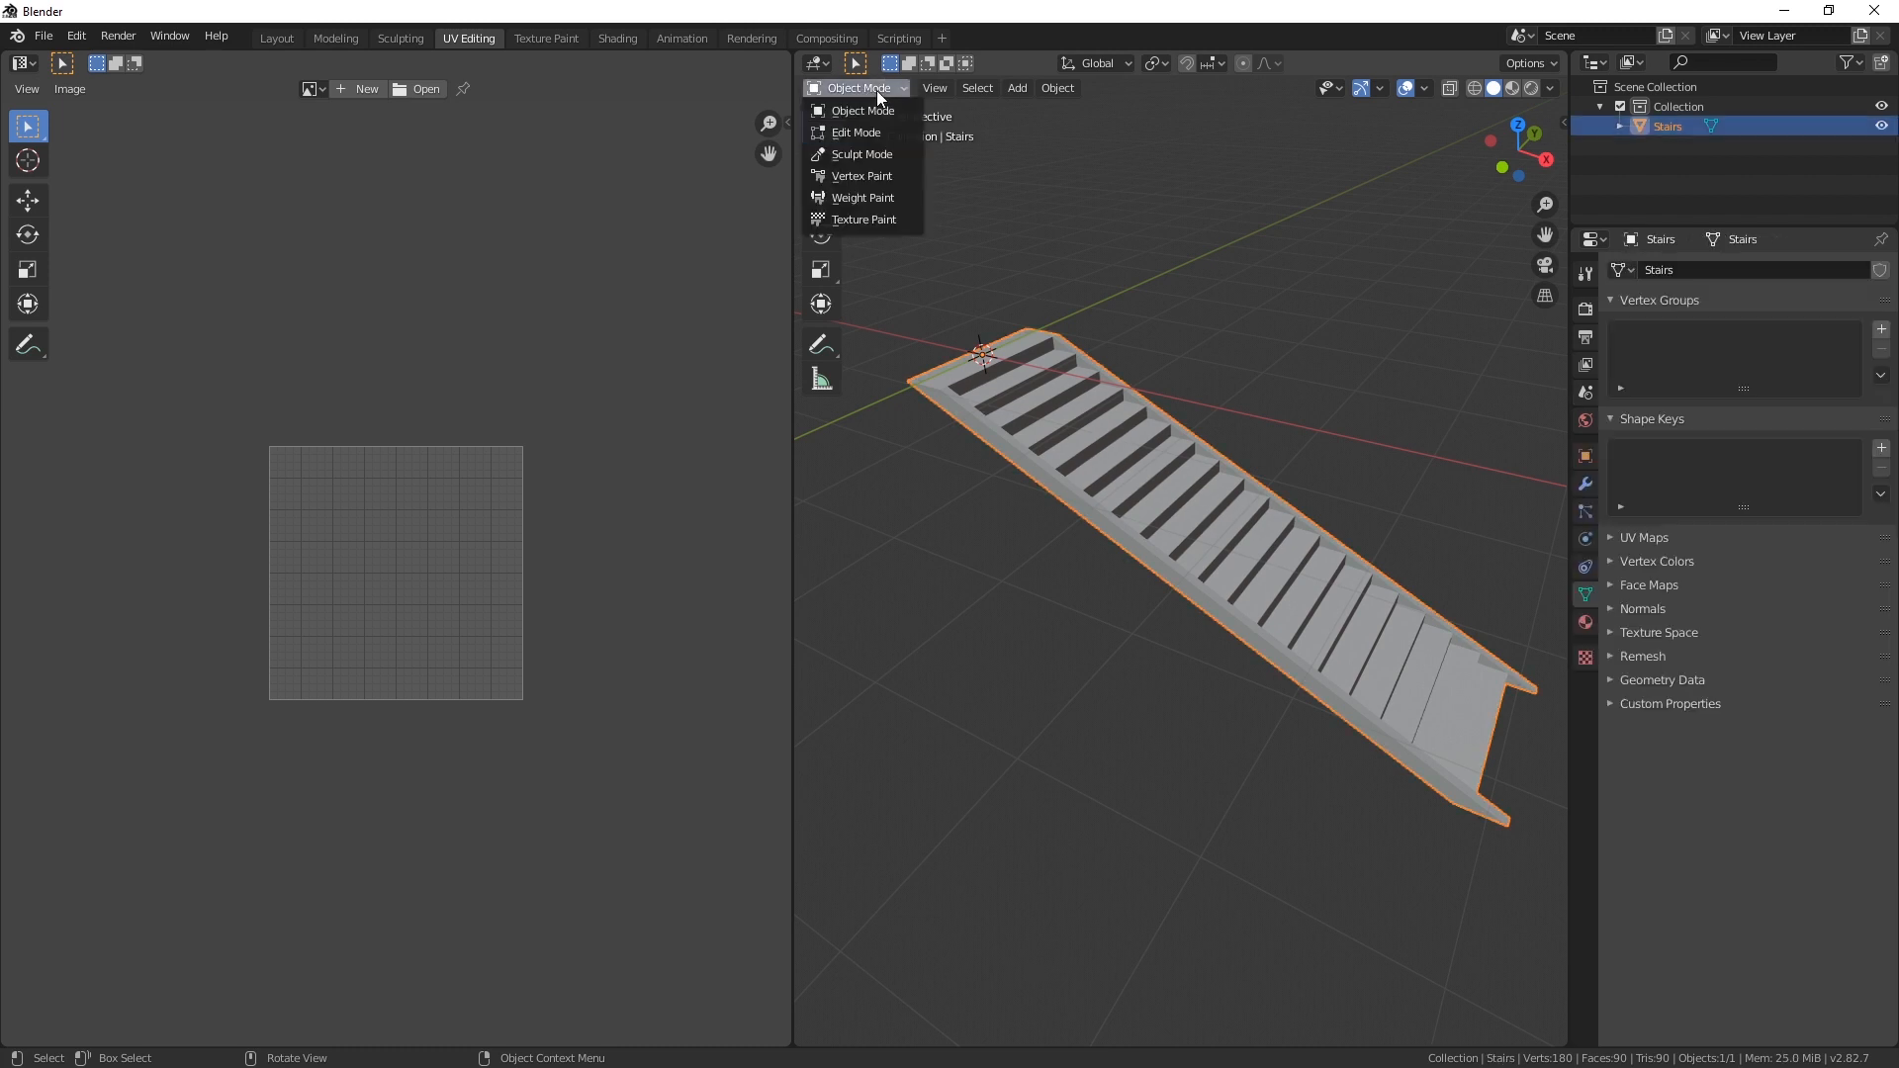
left_click(858, 130)
Step: Switch to face selection and select individual triangular faces on the stairs' top end, steps and side
key("shift+grave")
key("w")
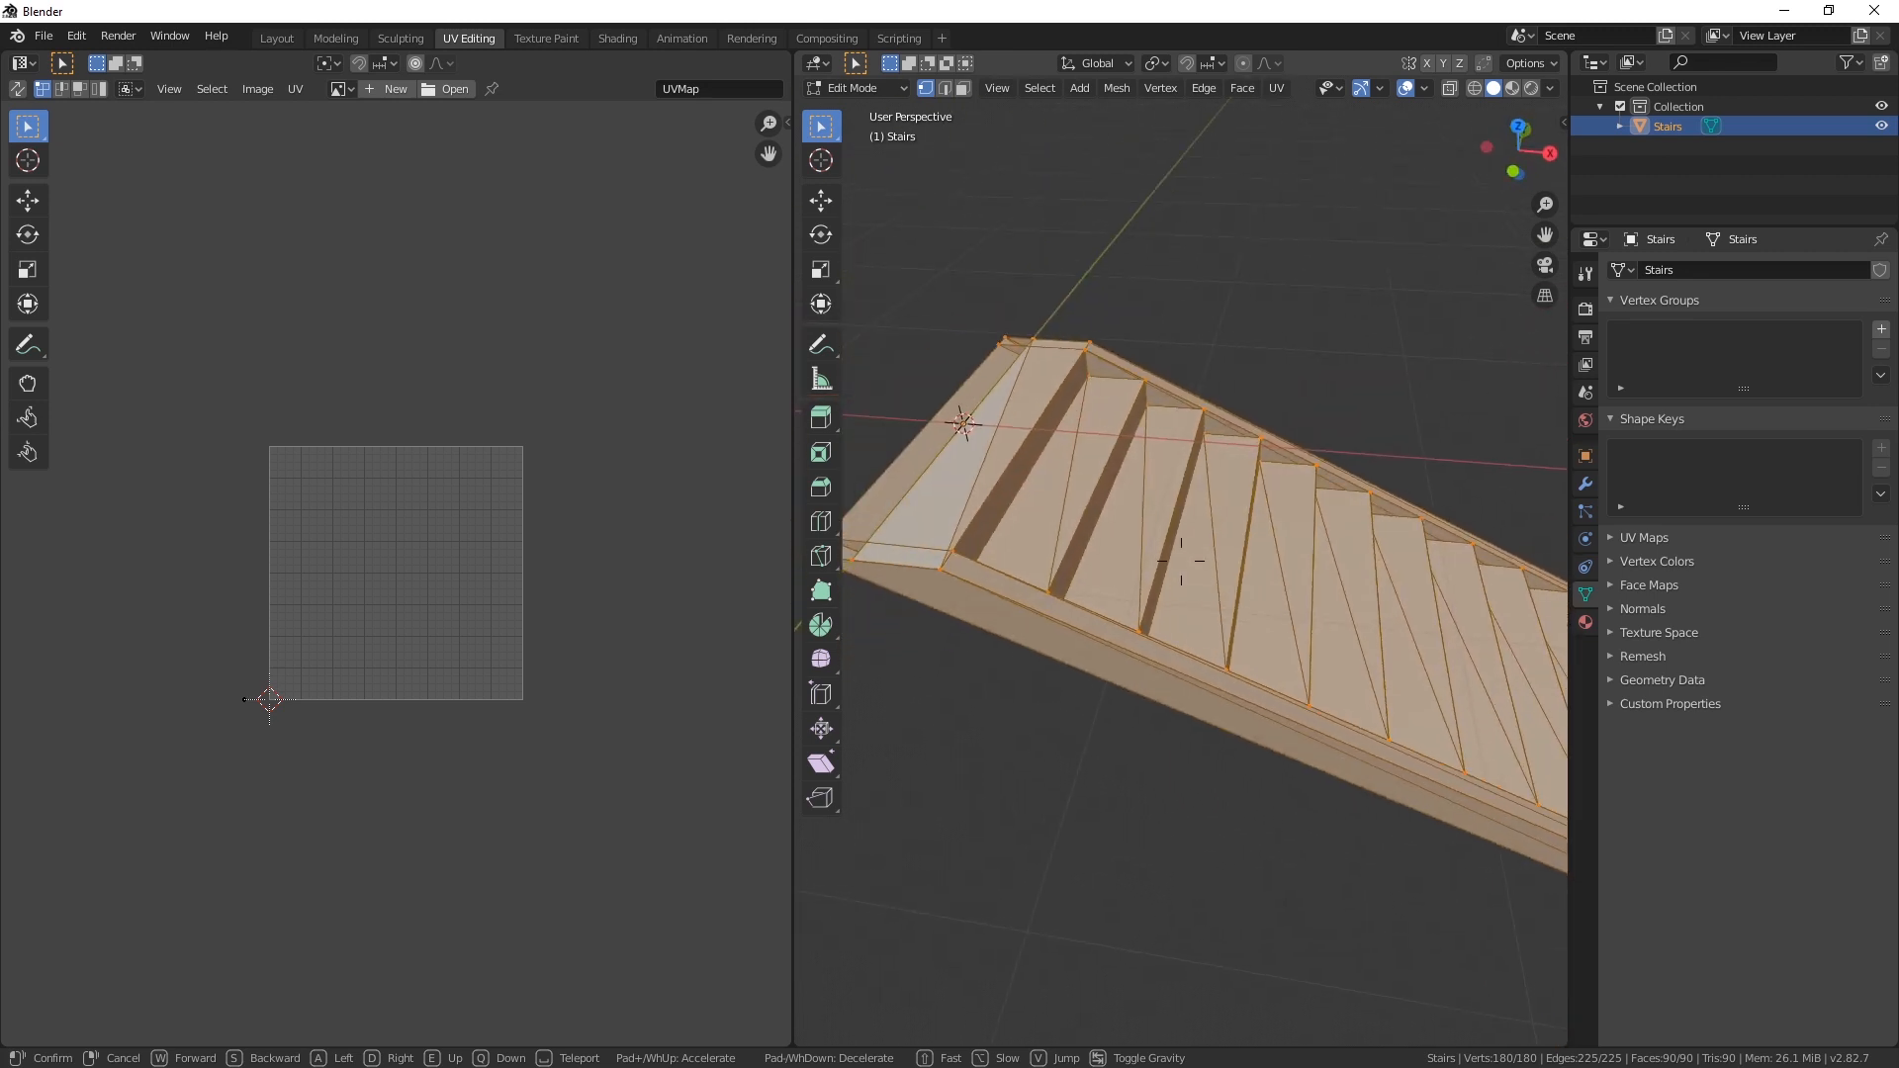
left_click(1066, 467)
left_click(962, 88)
left_click(969, 425)
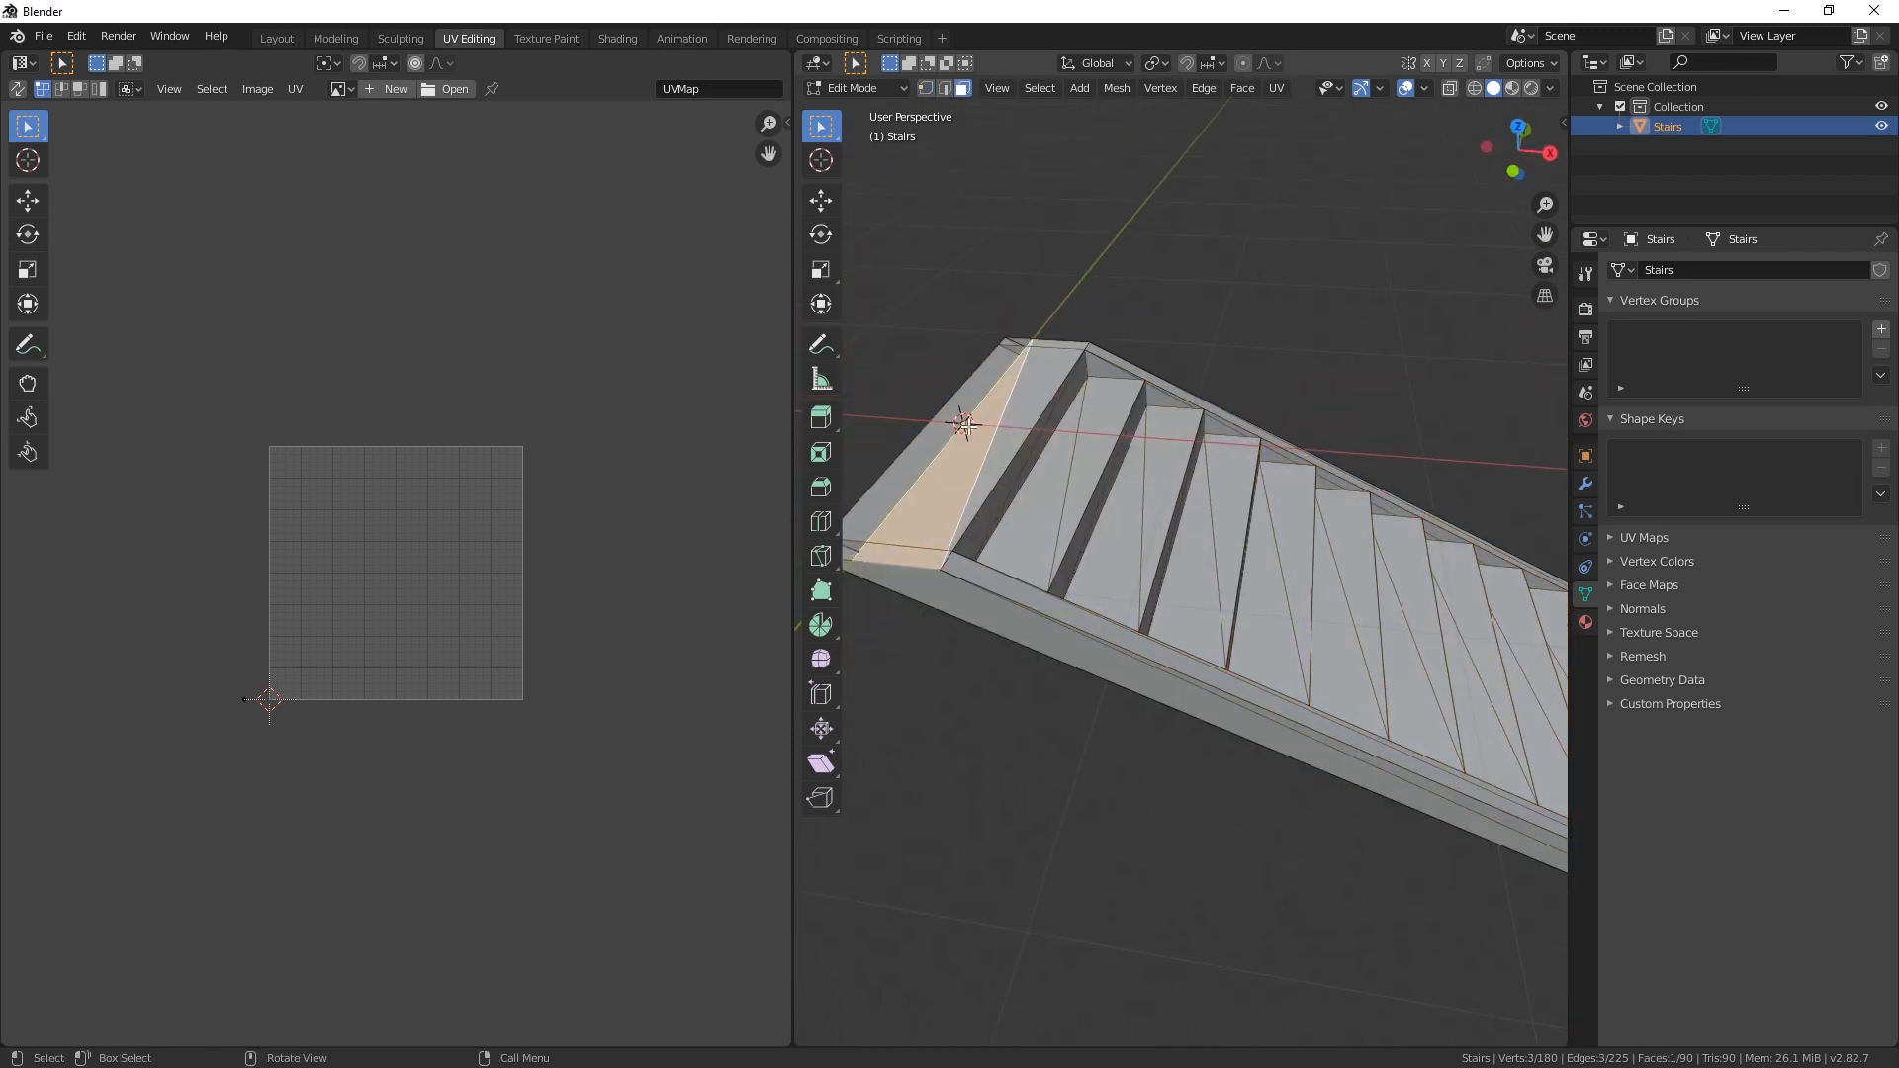
left_click(998, 449)
left_click(973, 401)
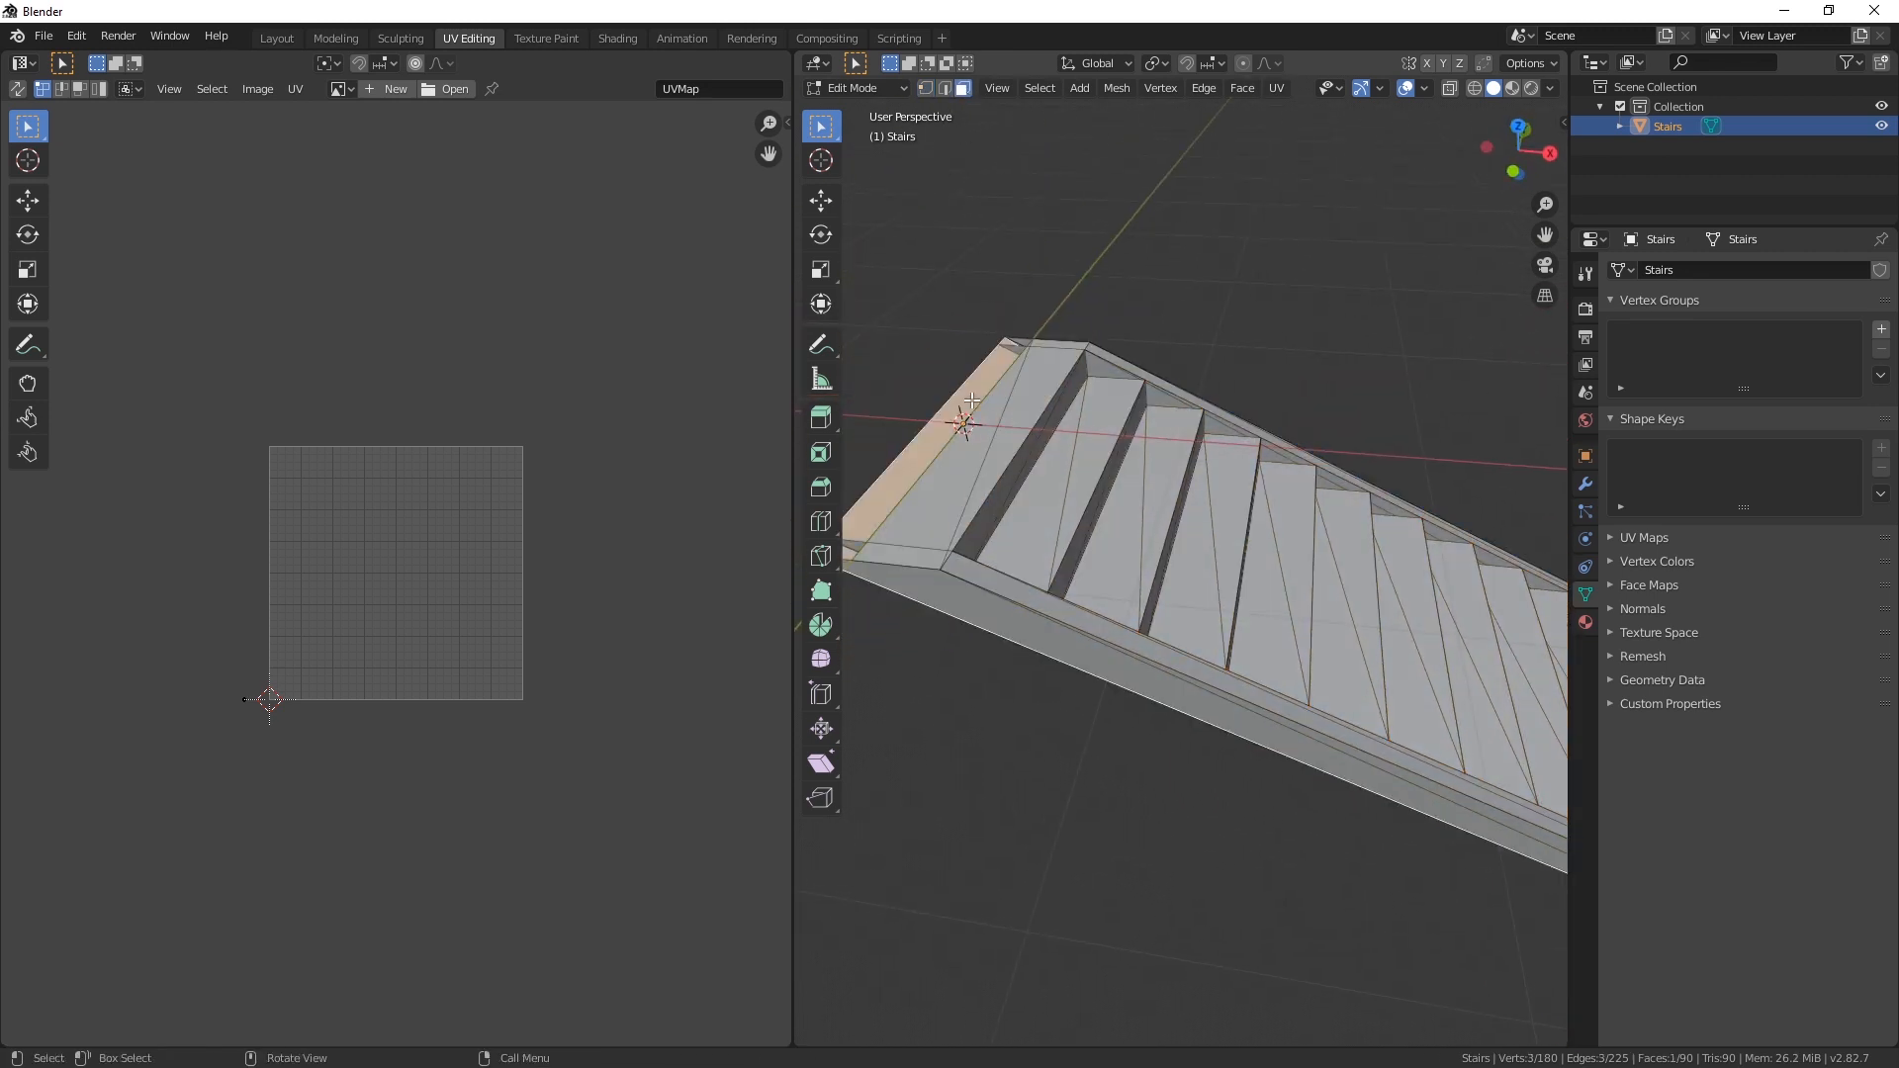
left_click(1066, 489)
left_click(1095, 487)
left_click(1142, 488)
left_click(1163, 487)
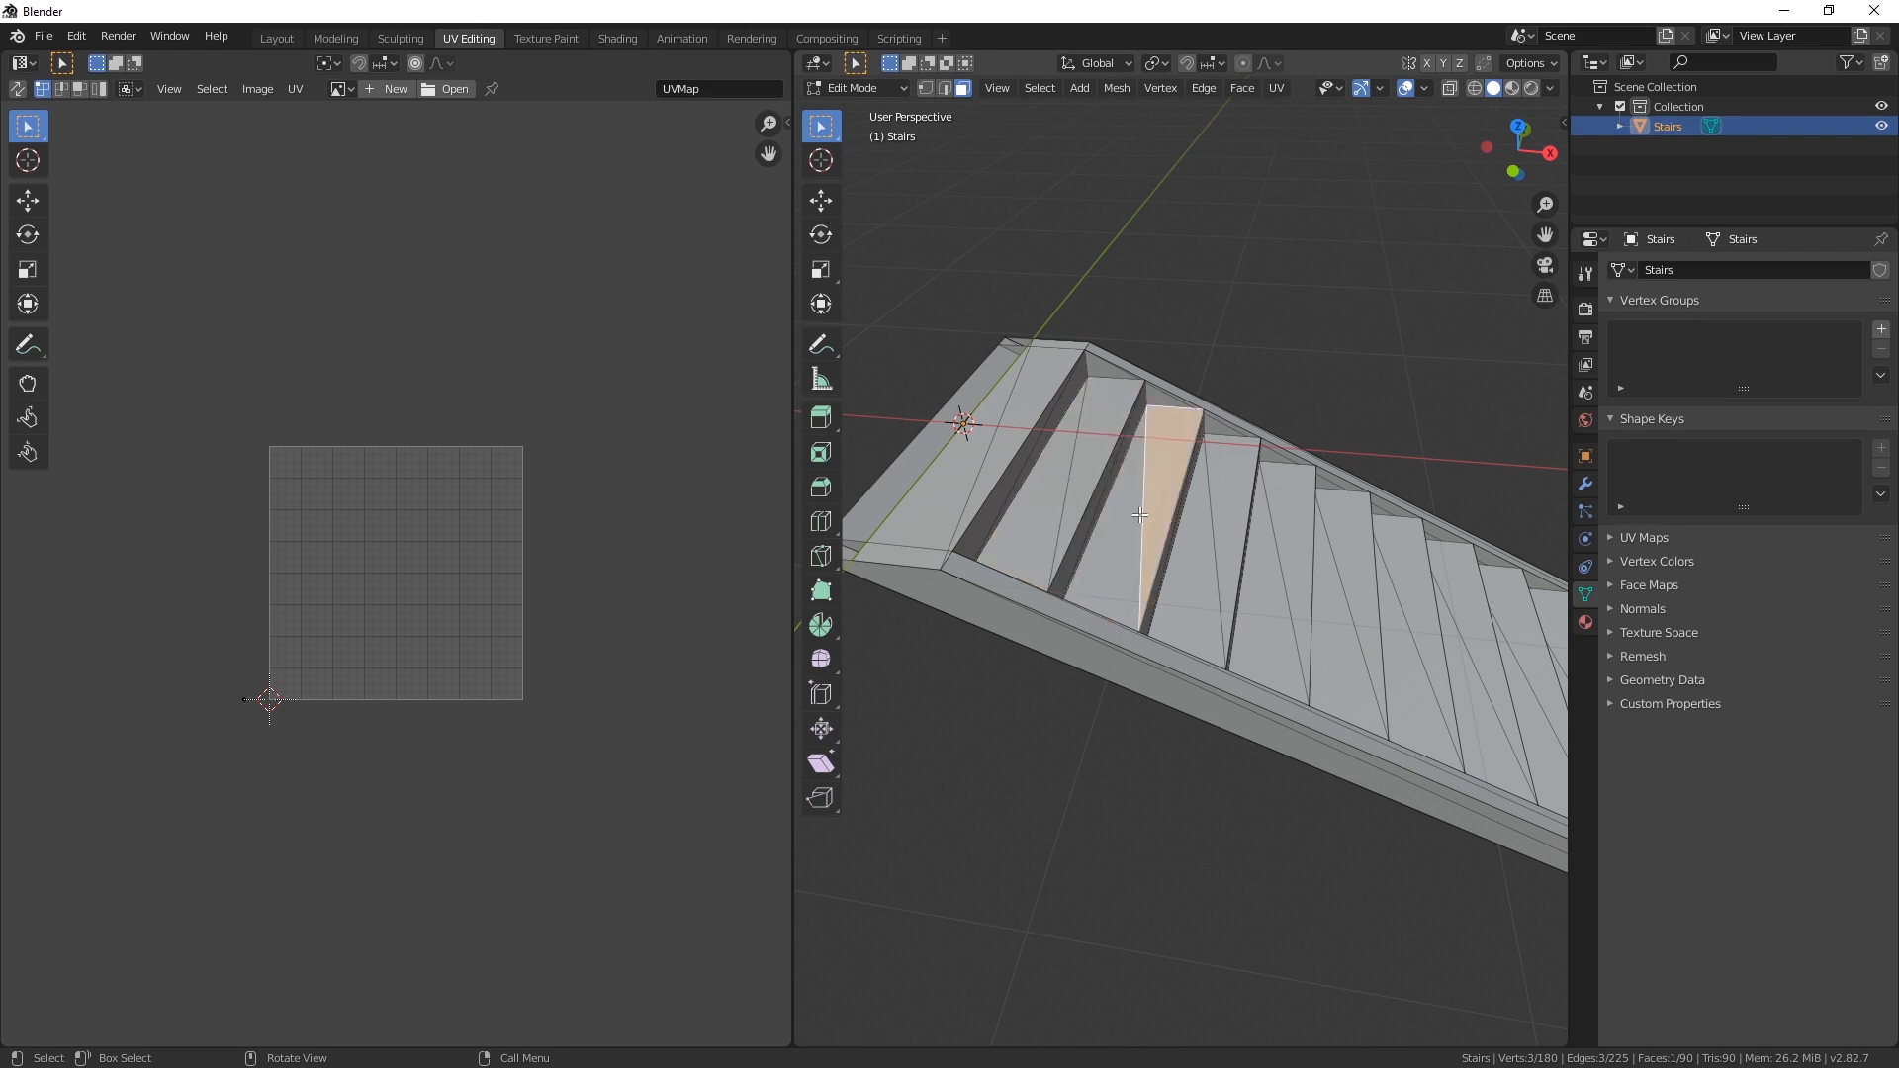
left_click(1051, 634)
Step: Inspect the stairs mesh from several sides, then select all its faces and unwrap them
key("shift+grave")
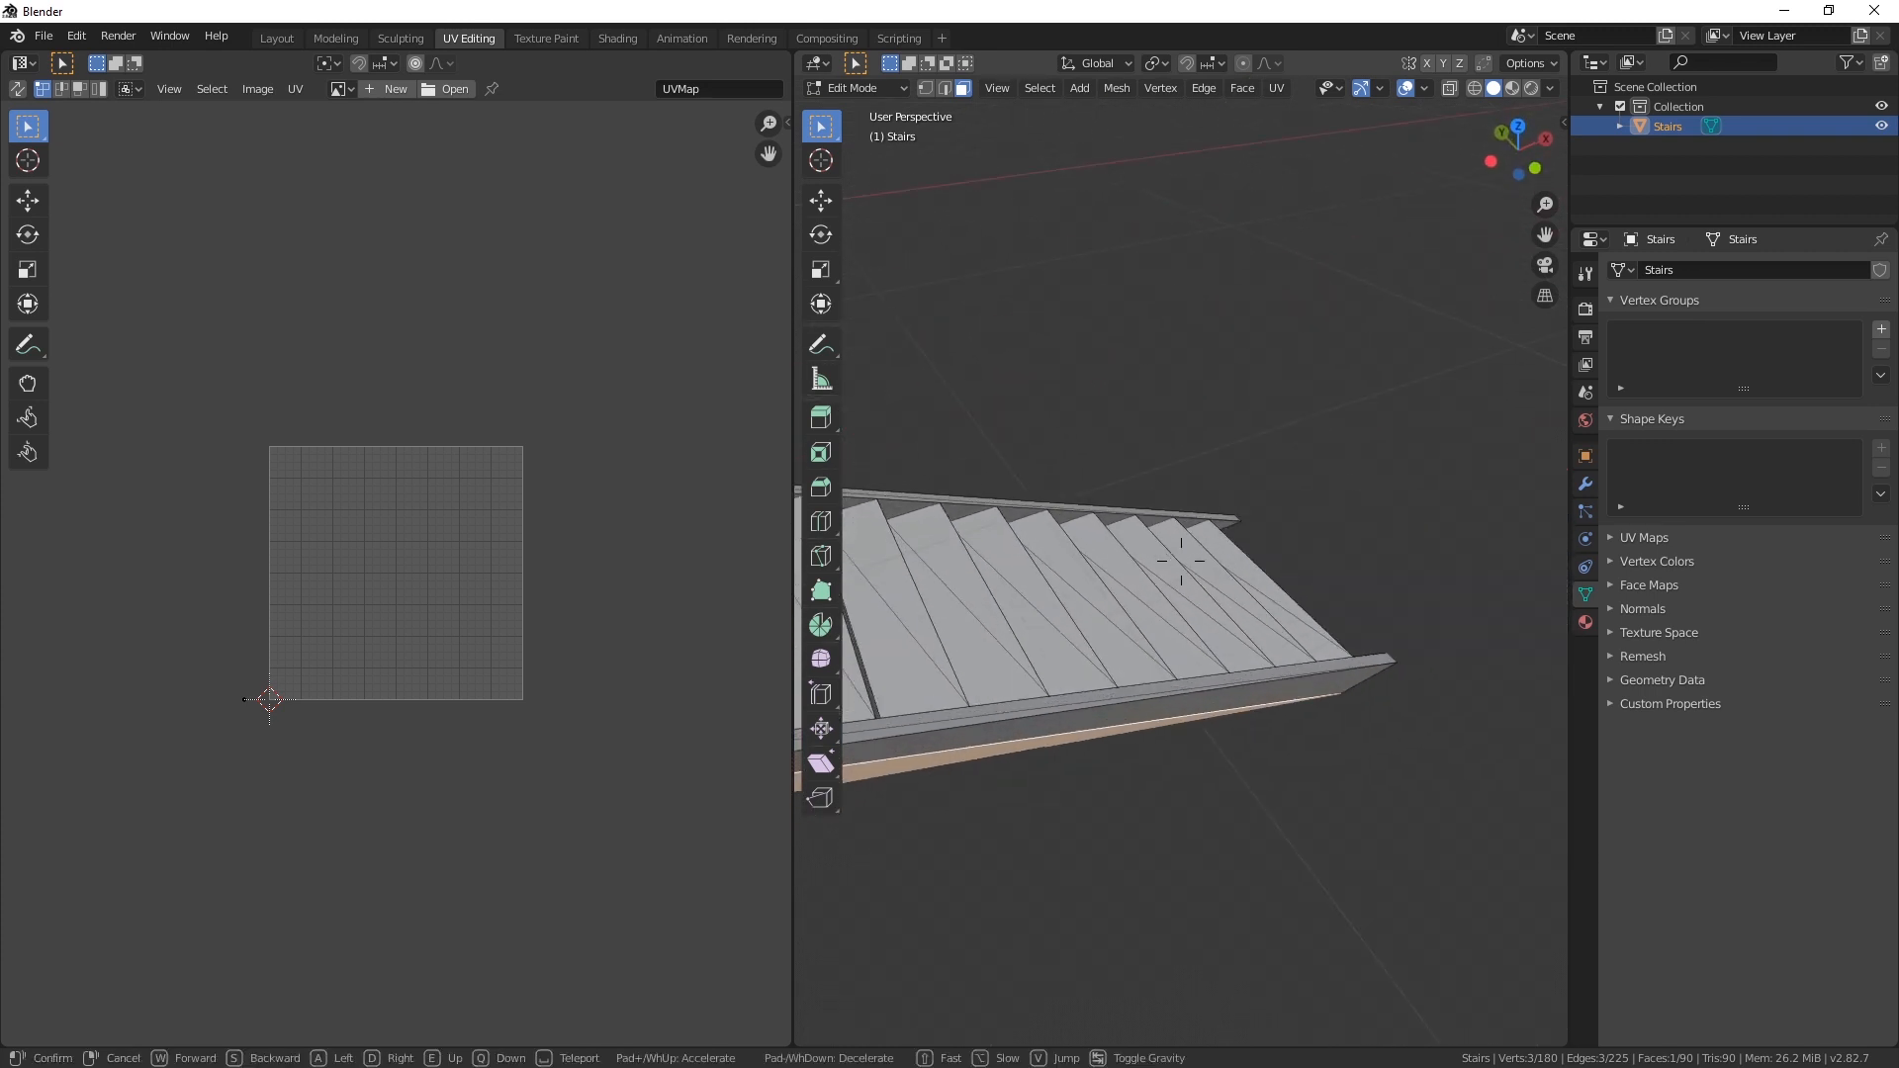
key("d")
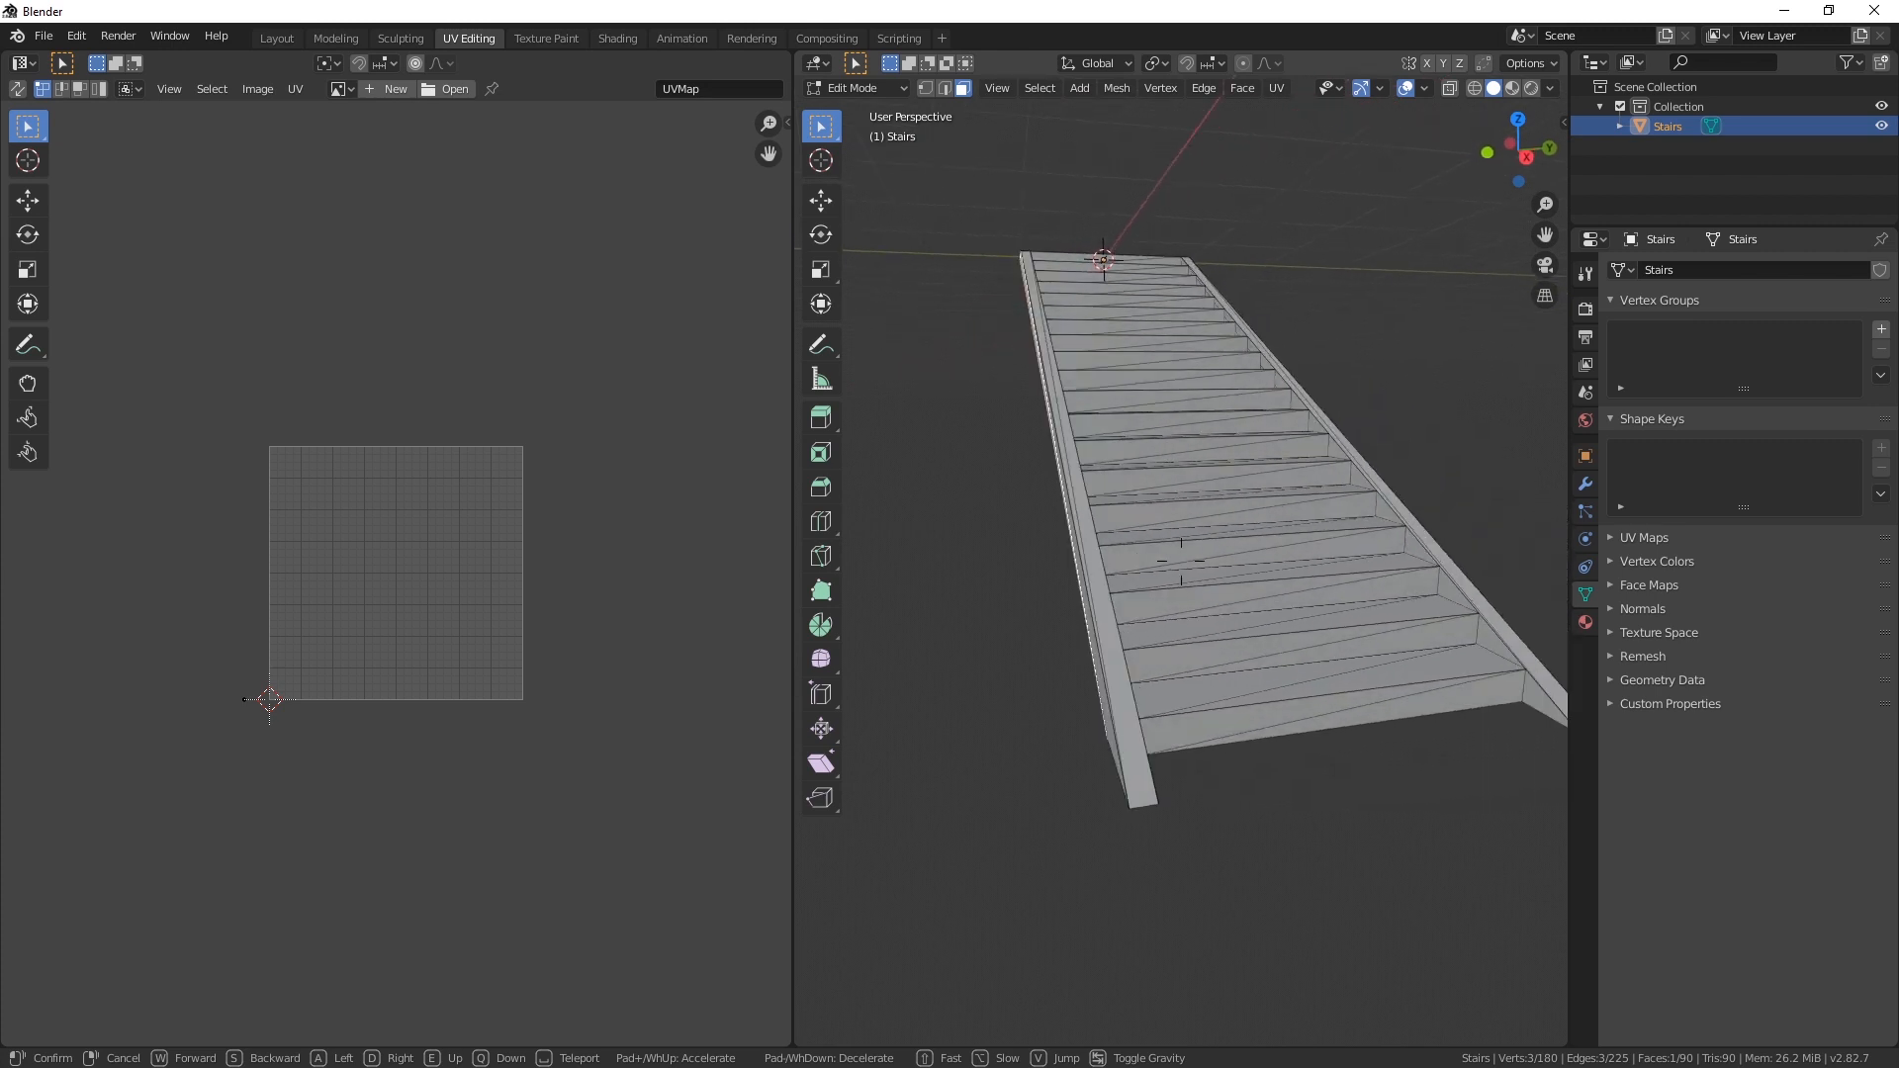
key("w")
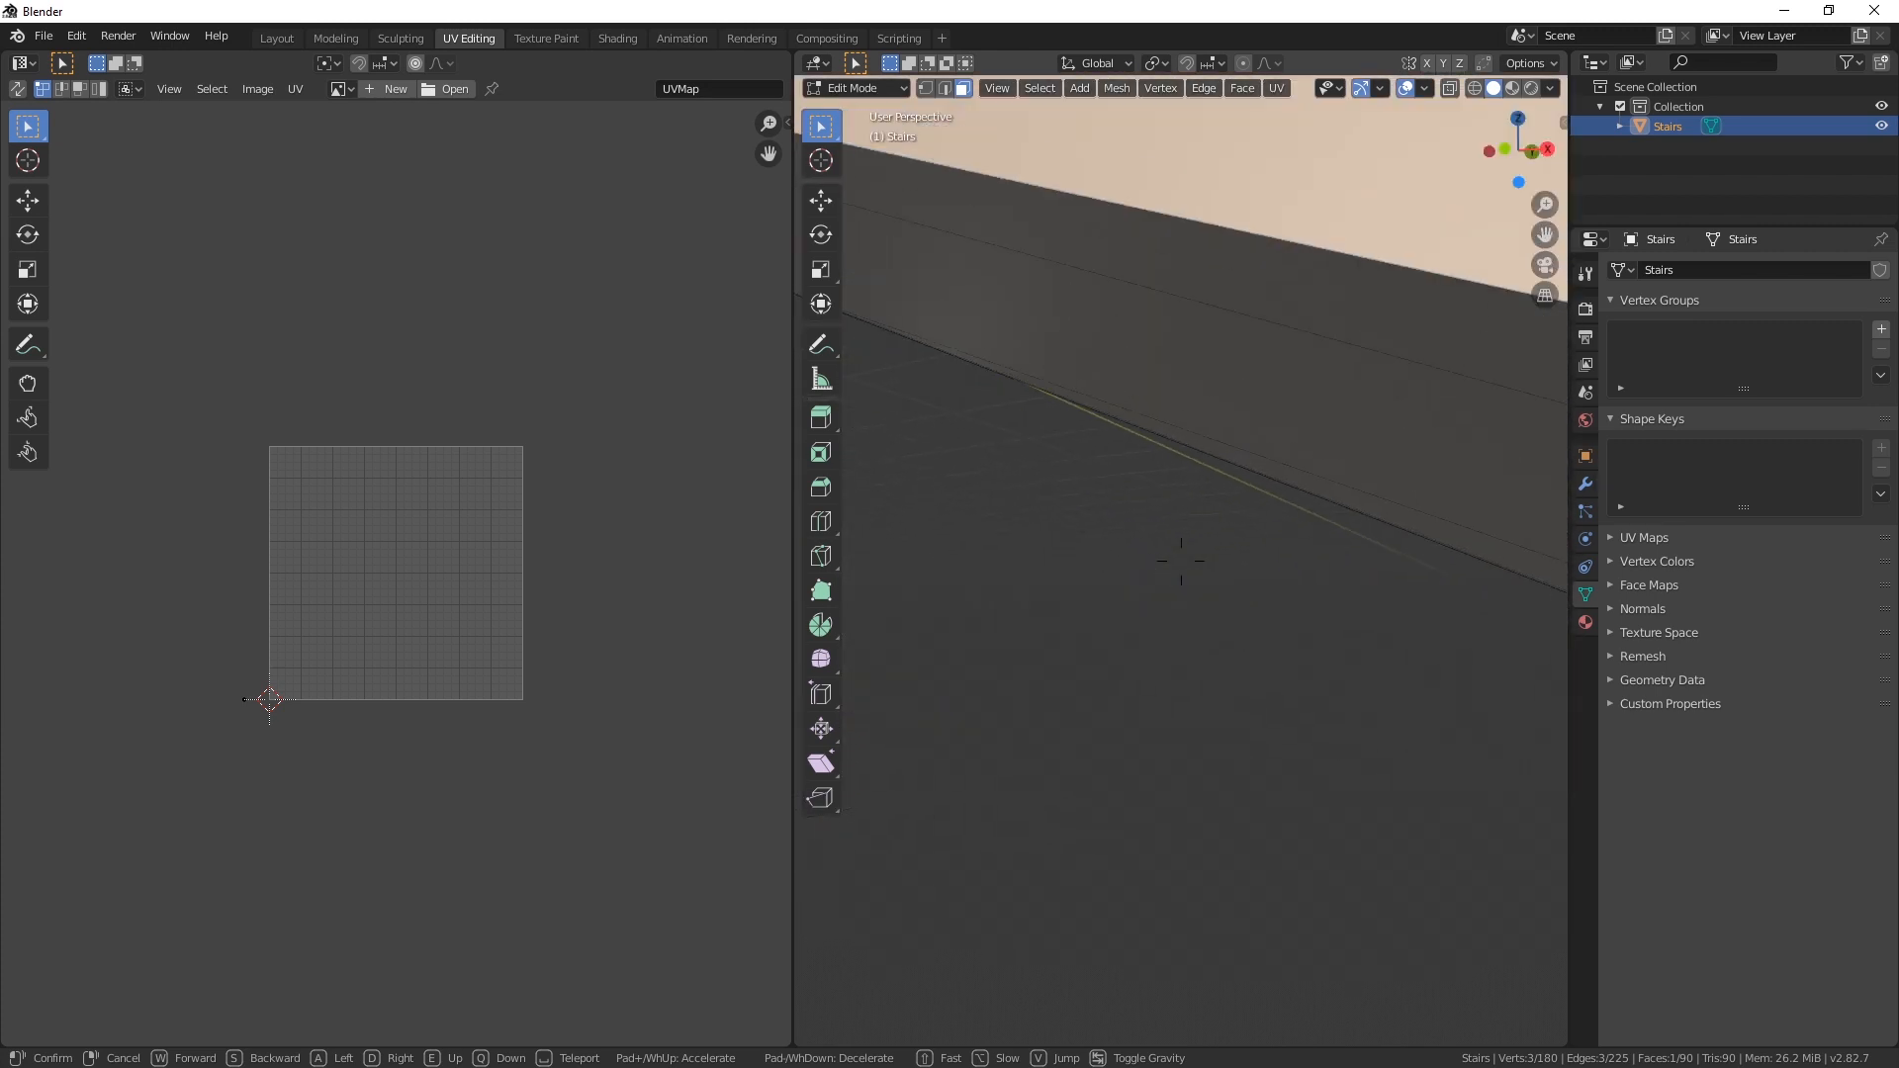
key("s")
left_click(1082, 490)
key("a")
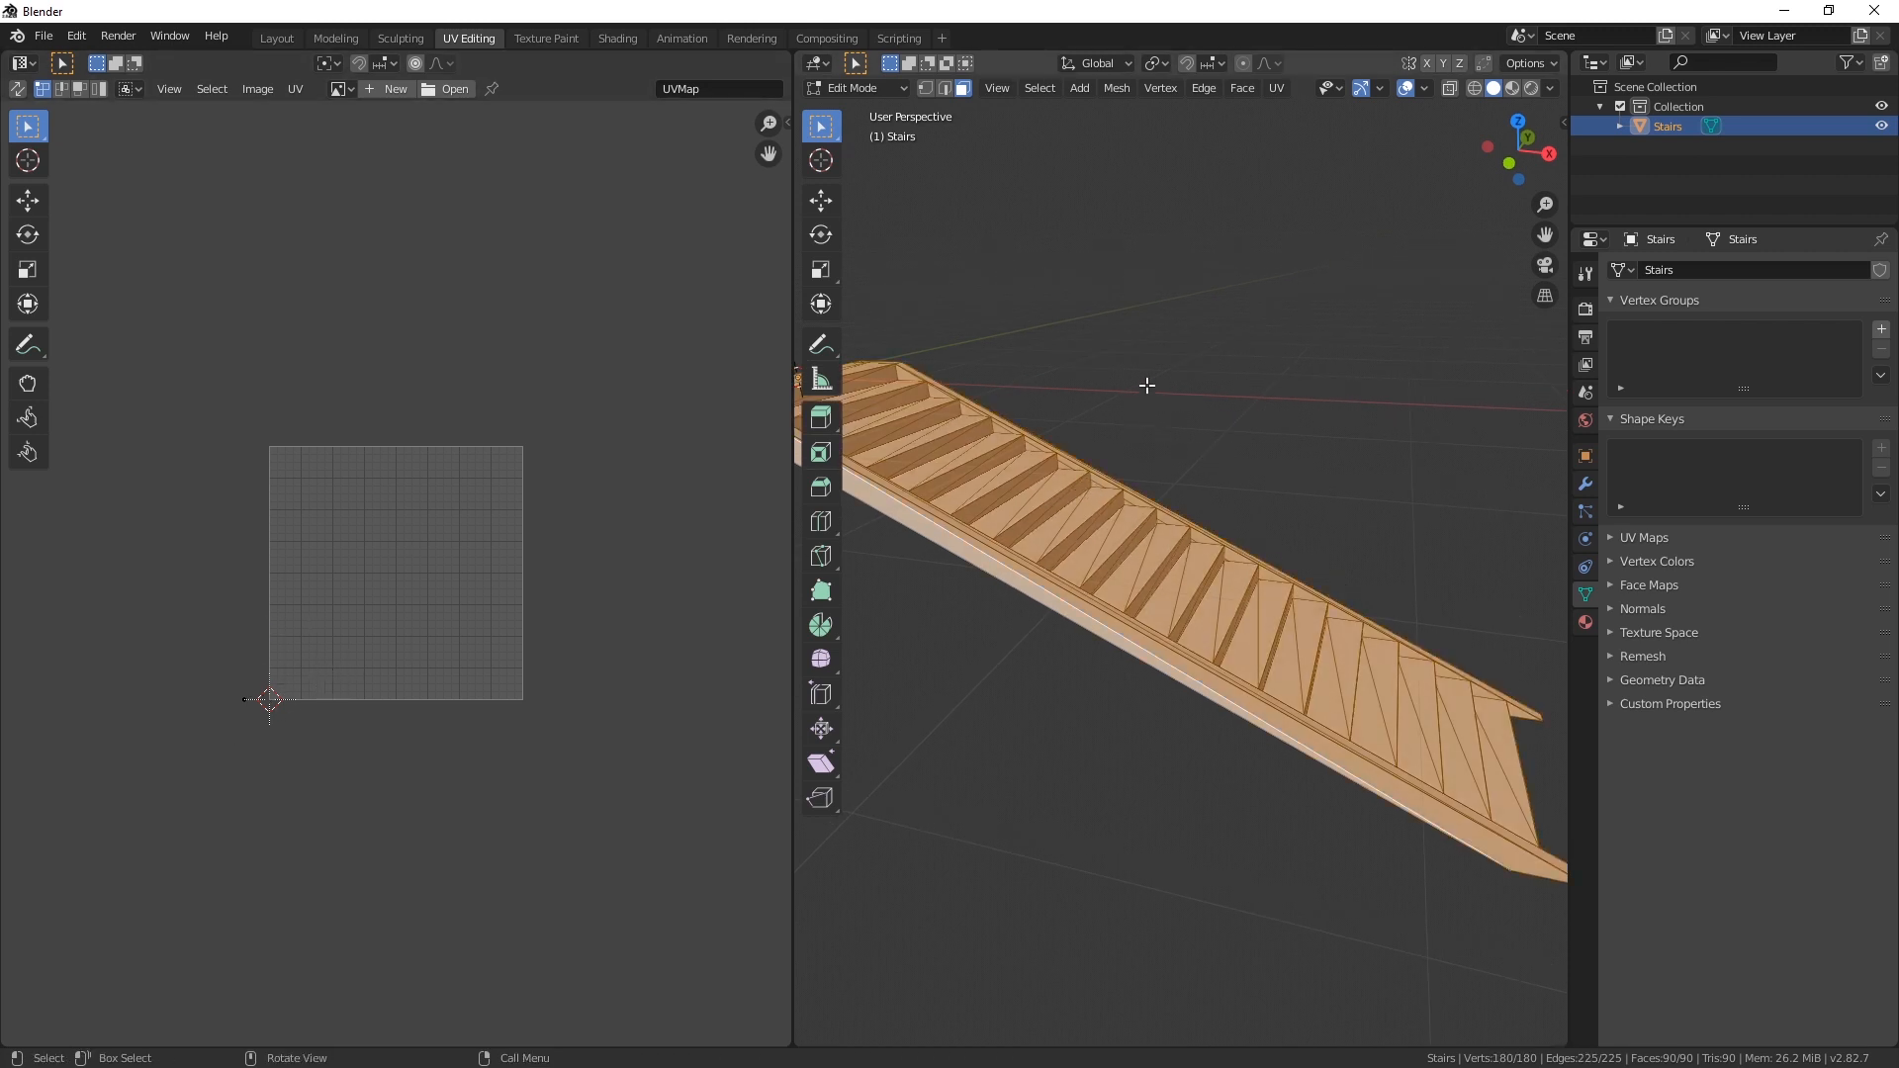
key("u")
left_click(1114, 366)
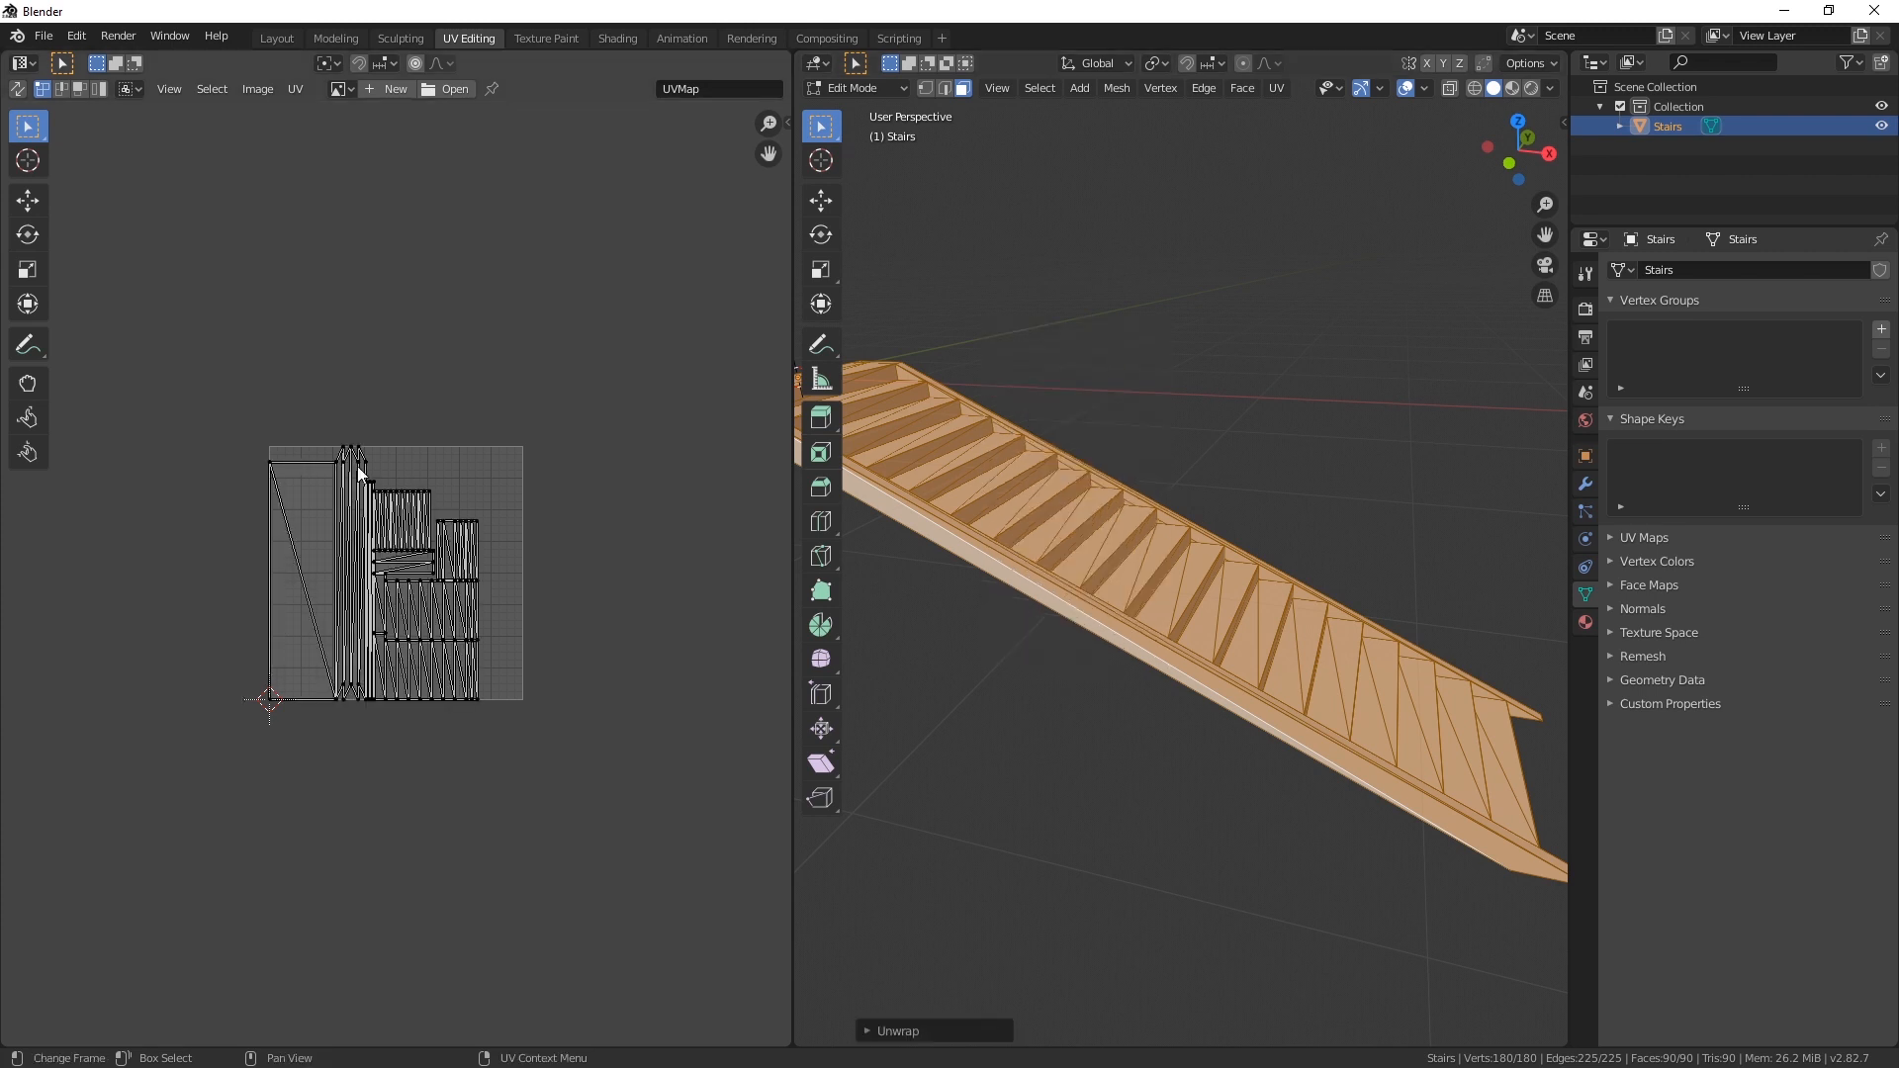
Step: Check where individual step faces lie in the unwrapped UV layout
scroll(204, 676, "up", 3)
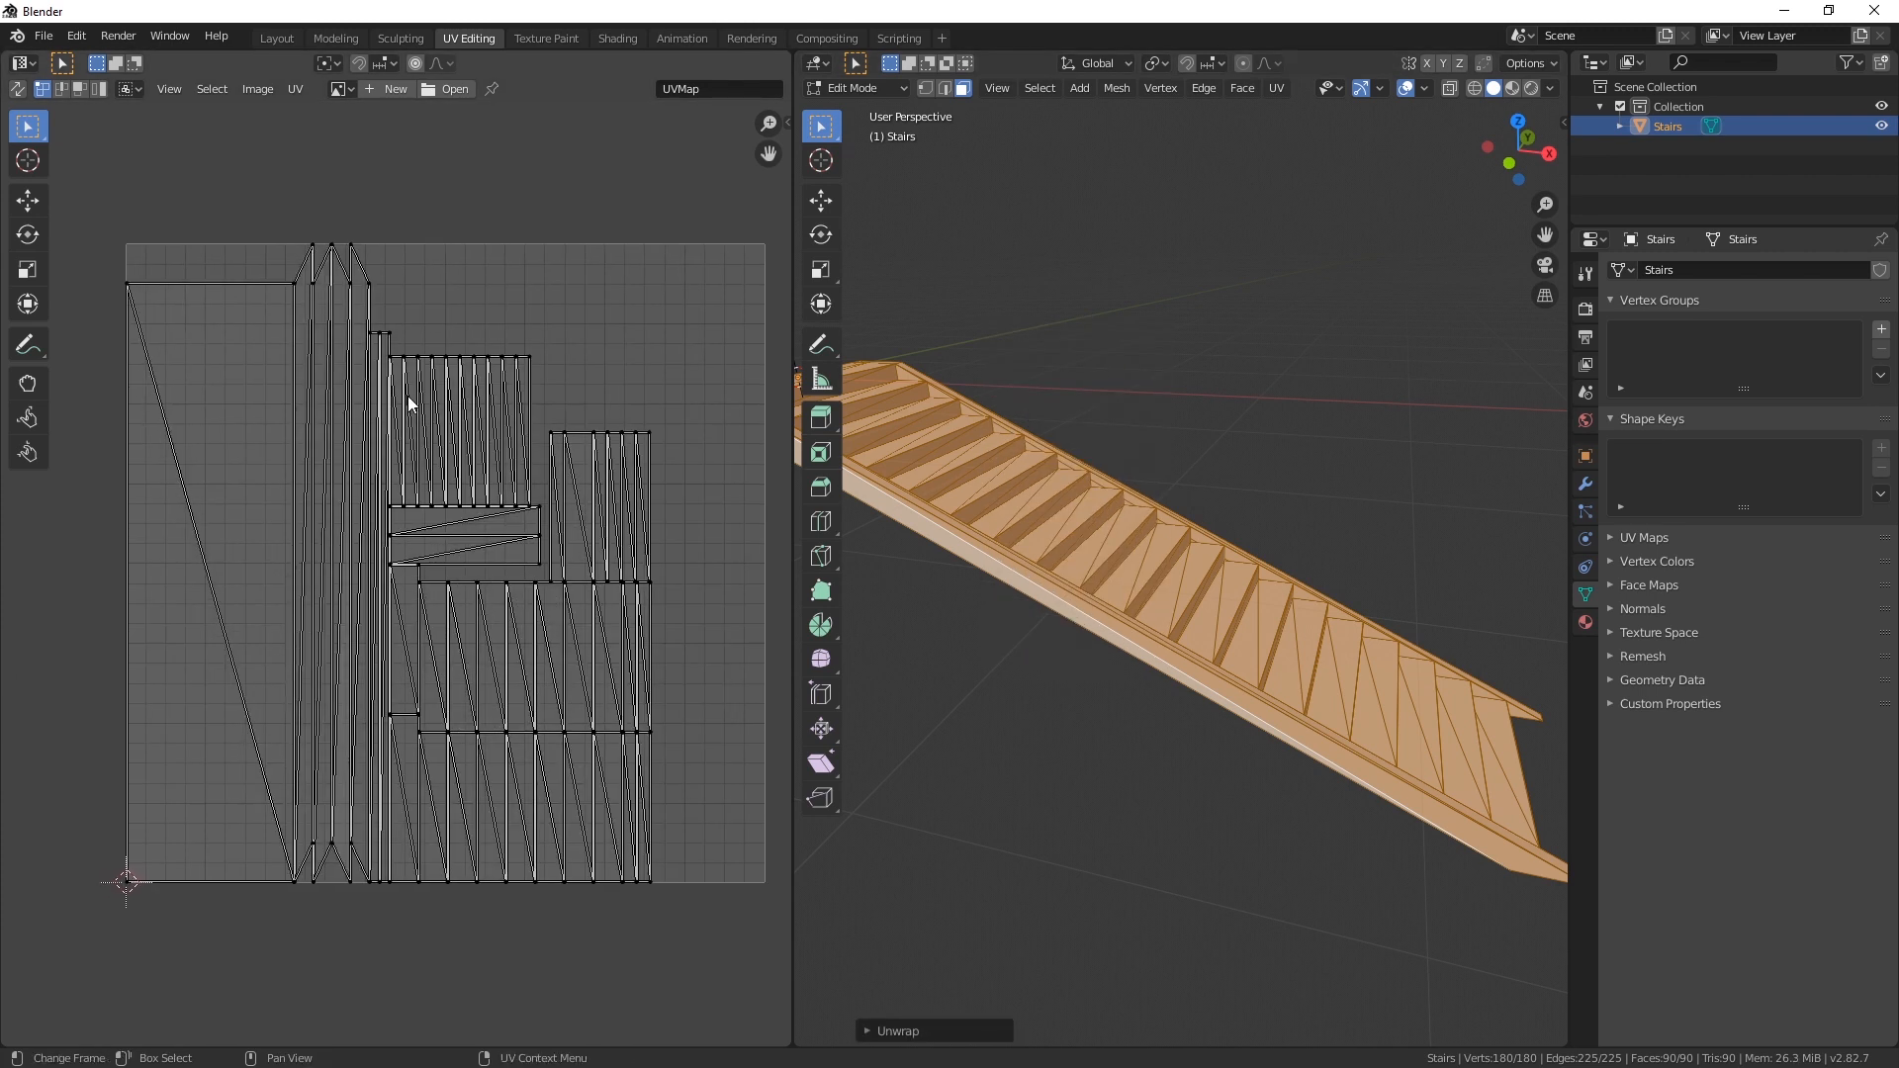
left_click(1020, 450)
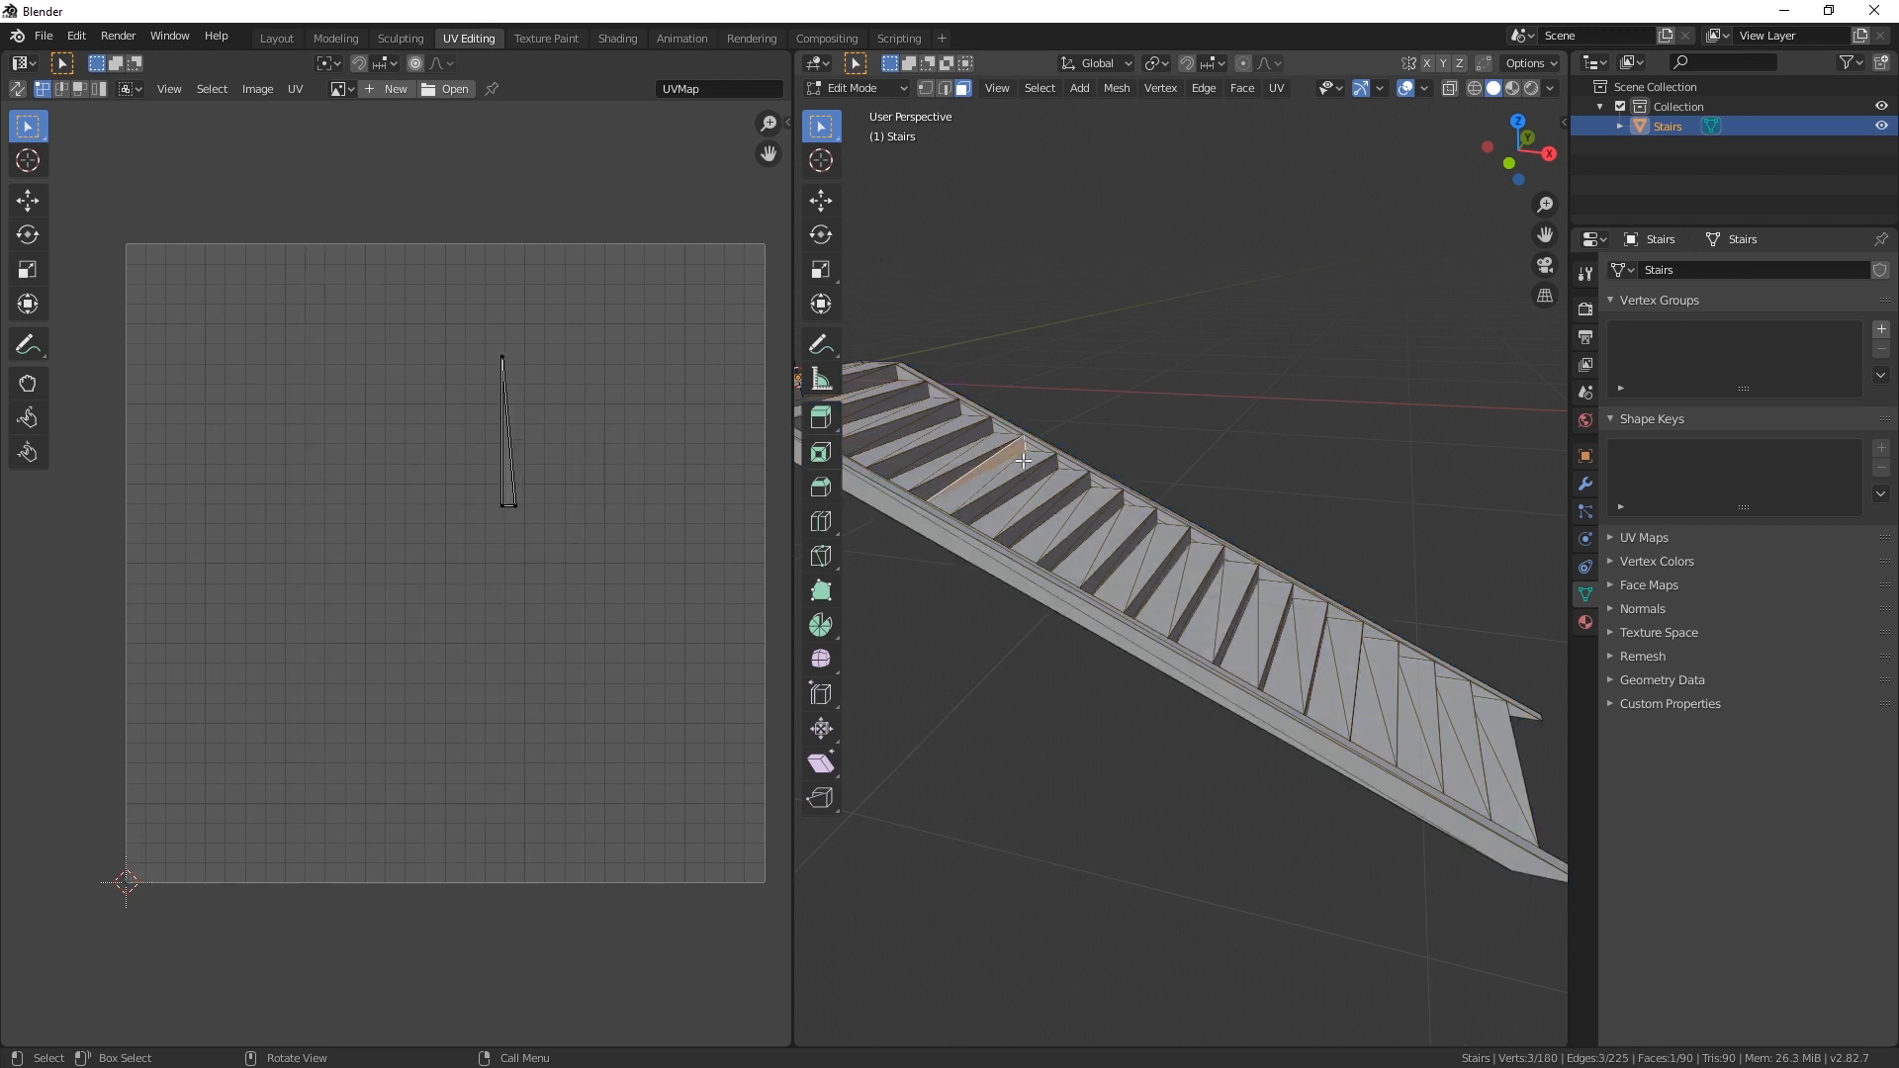
left_click(1008, 464)
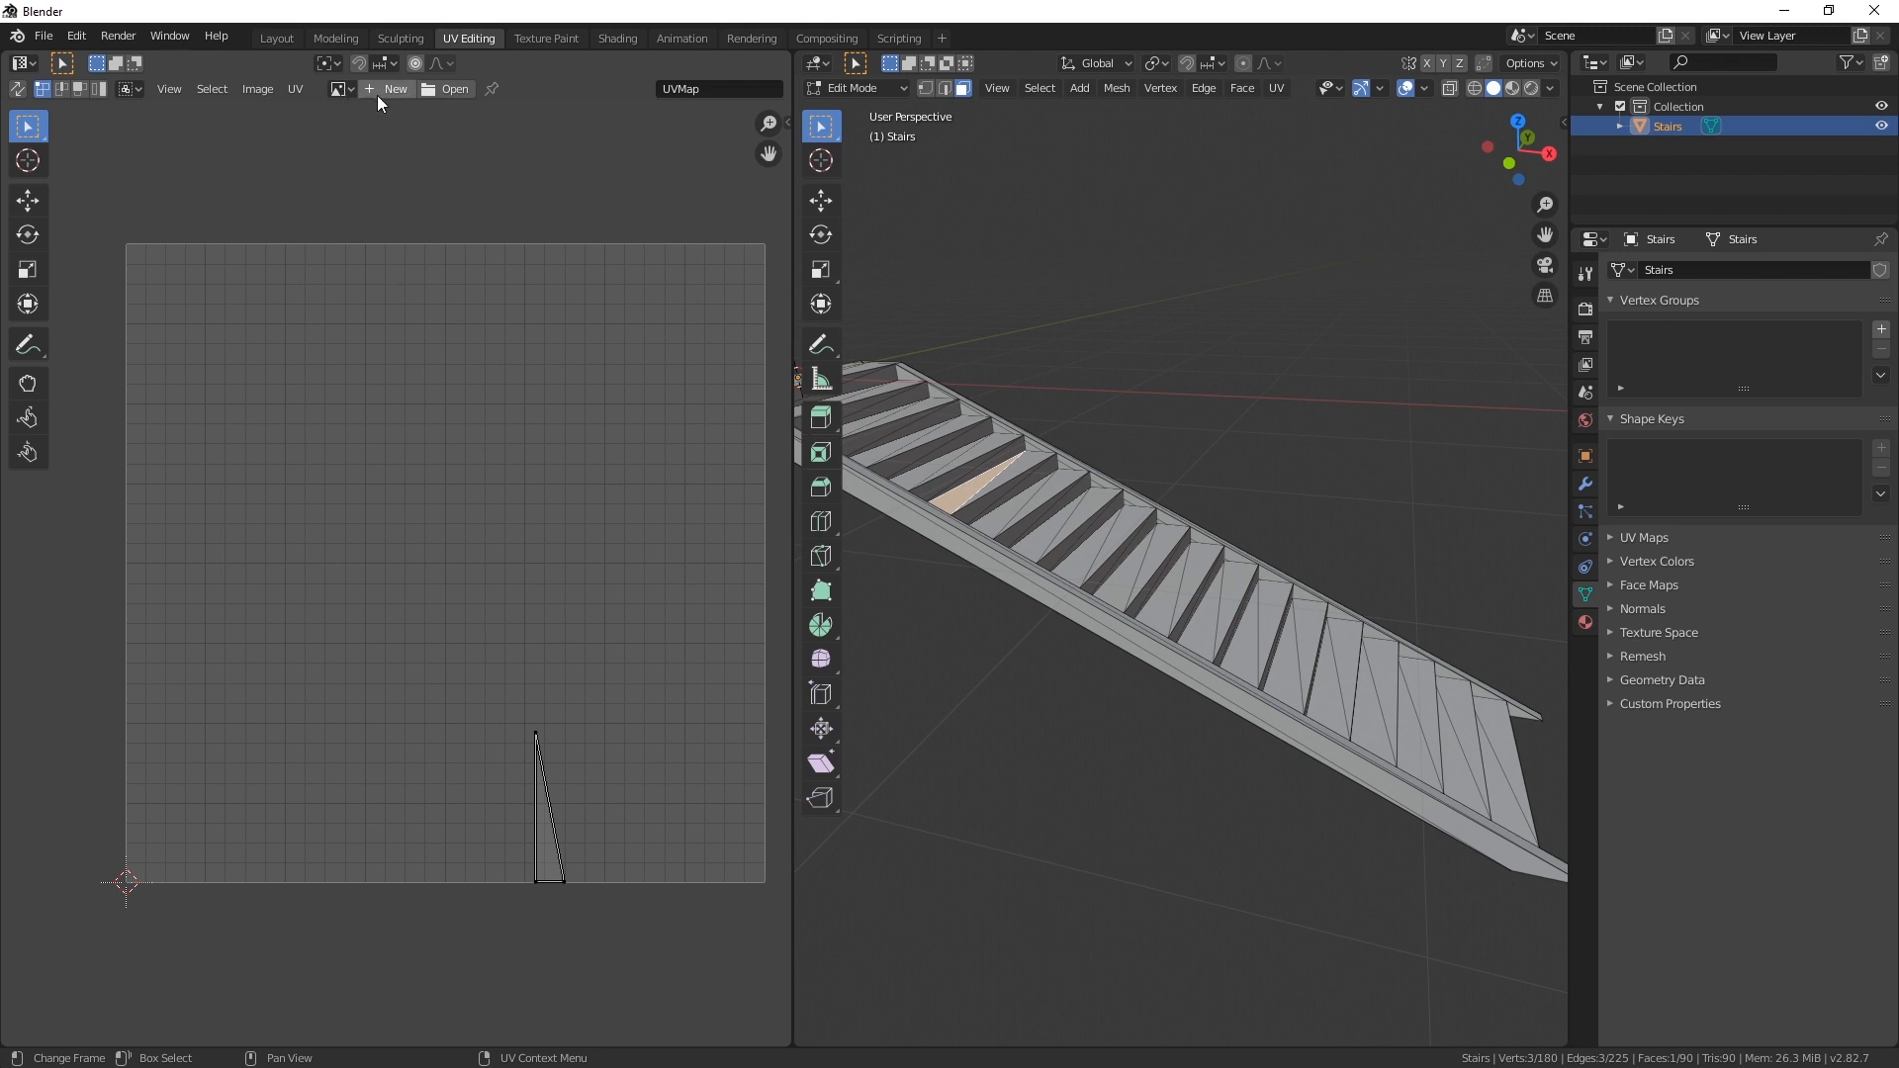
Step: Load the MudRockyAlbedoSpecular image into the UV editor and deselect all faces of the stairs
left_click(431, 87)
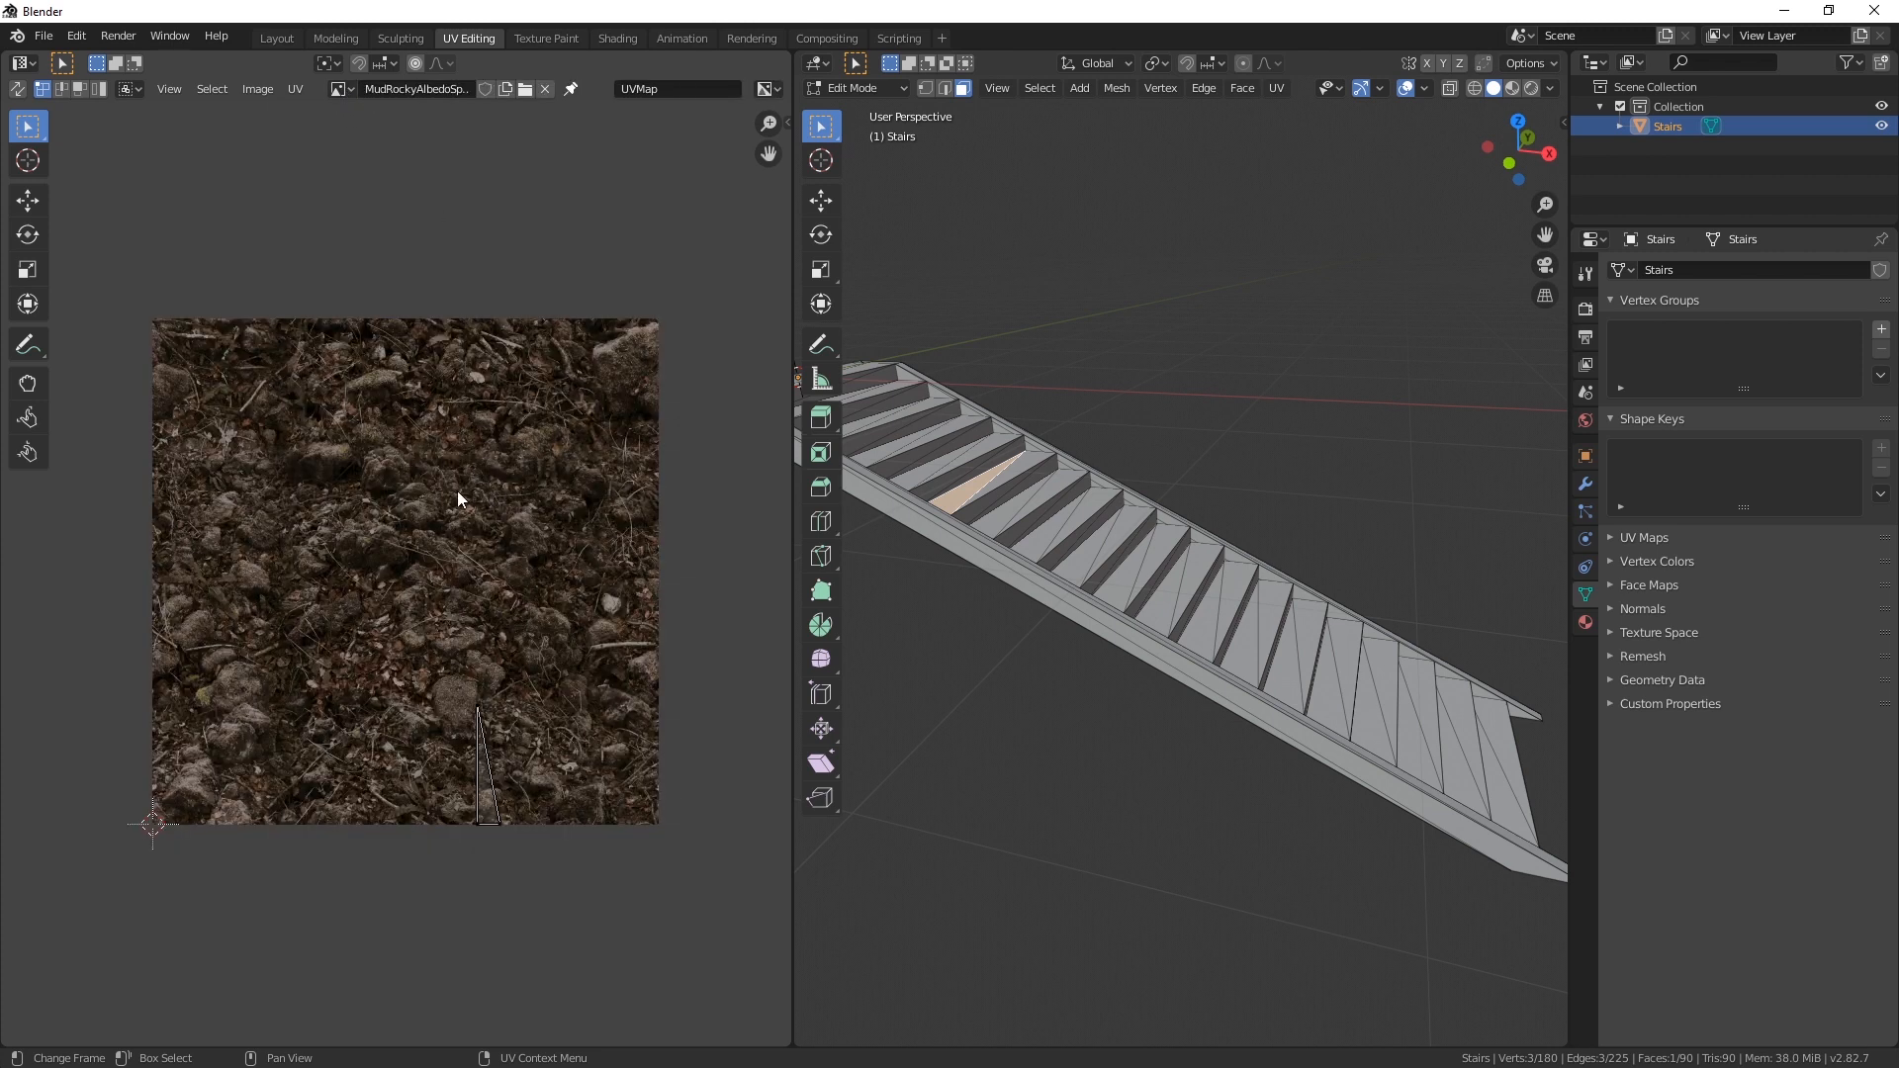
key("a")
key("alt+a")
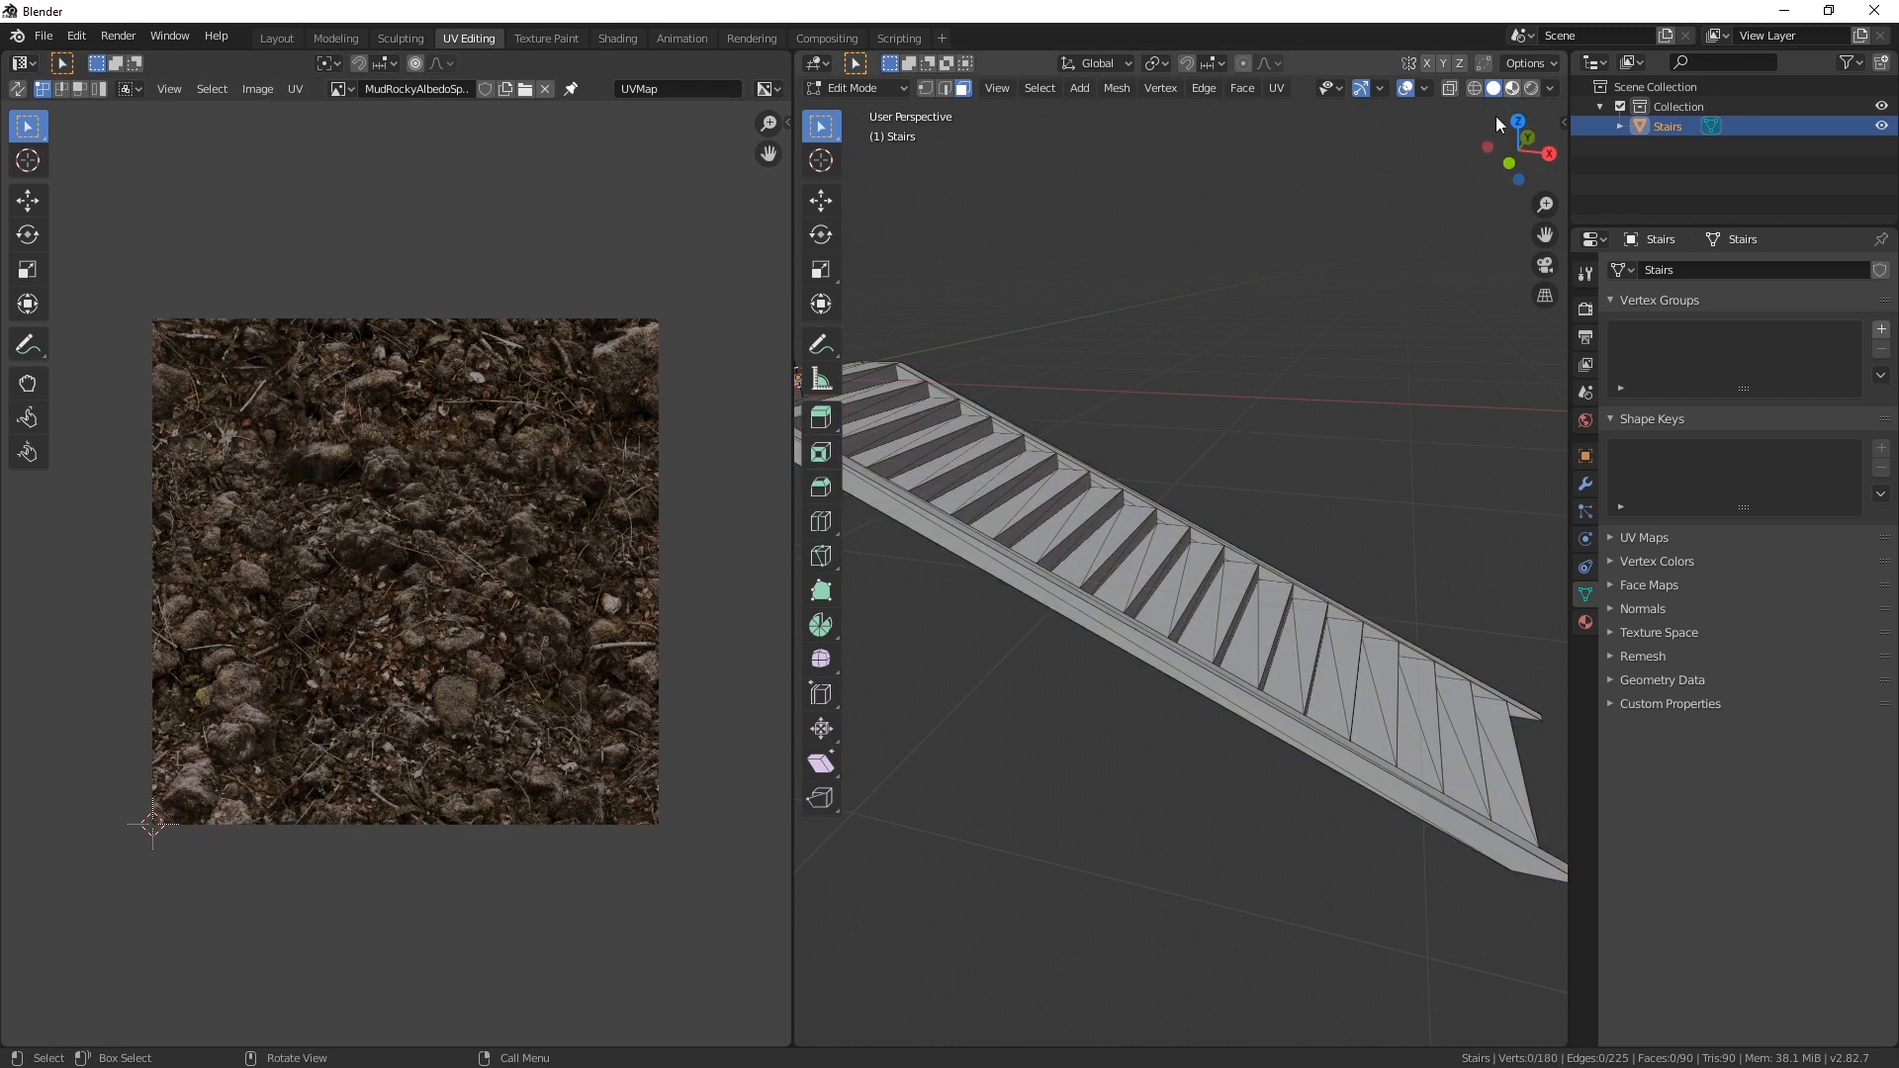
Step: Display the stairs in material preview shading, open their material settings and return to Object Mode
left_click(1512, 88)
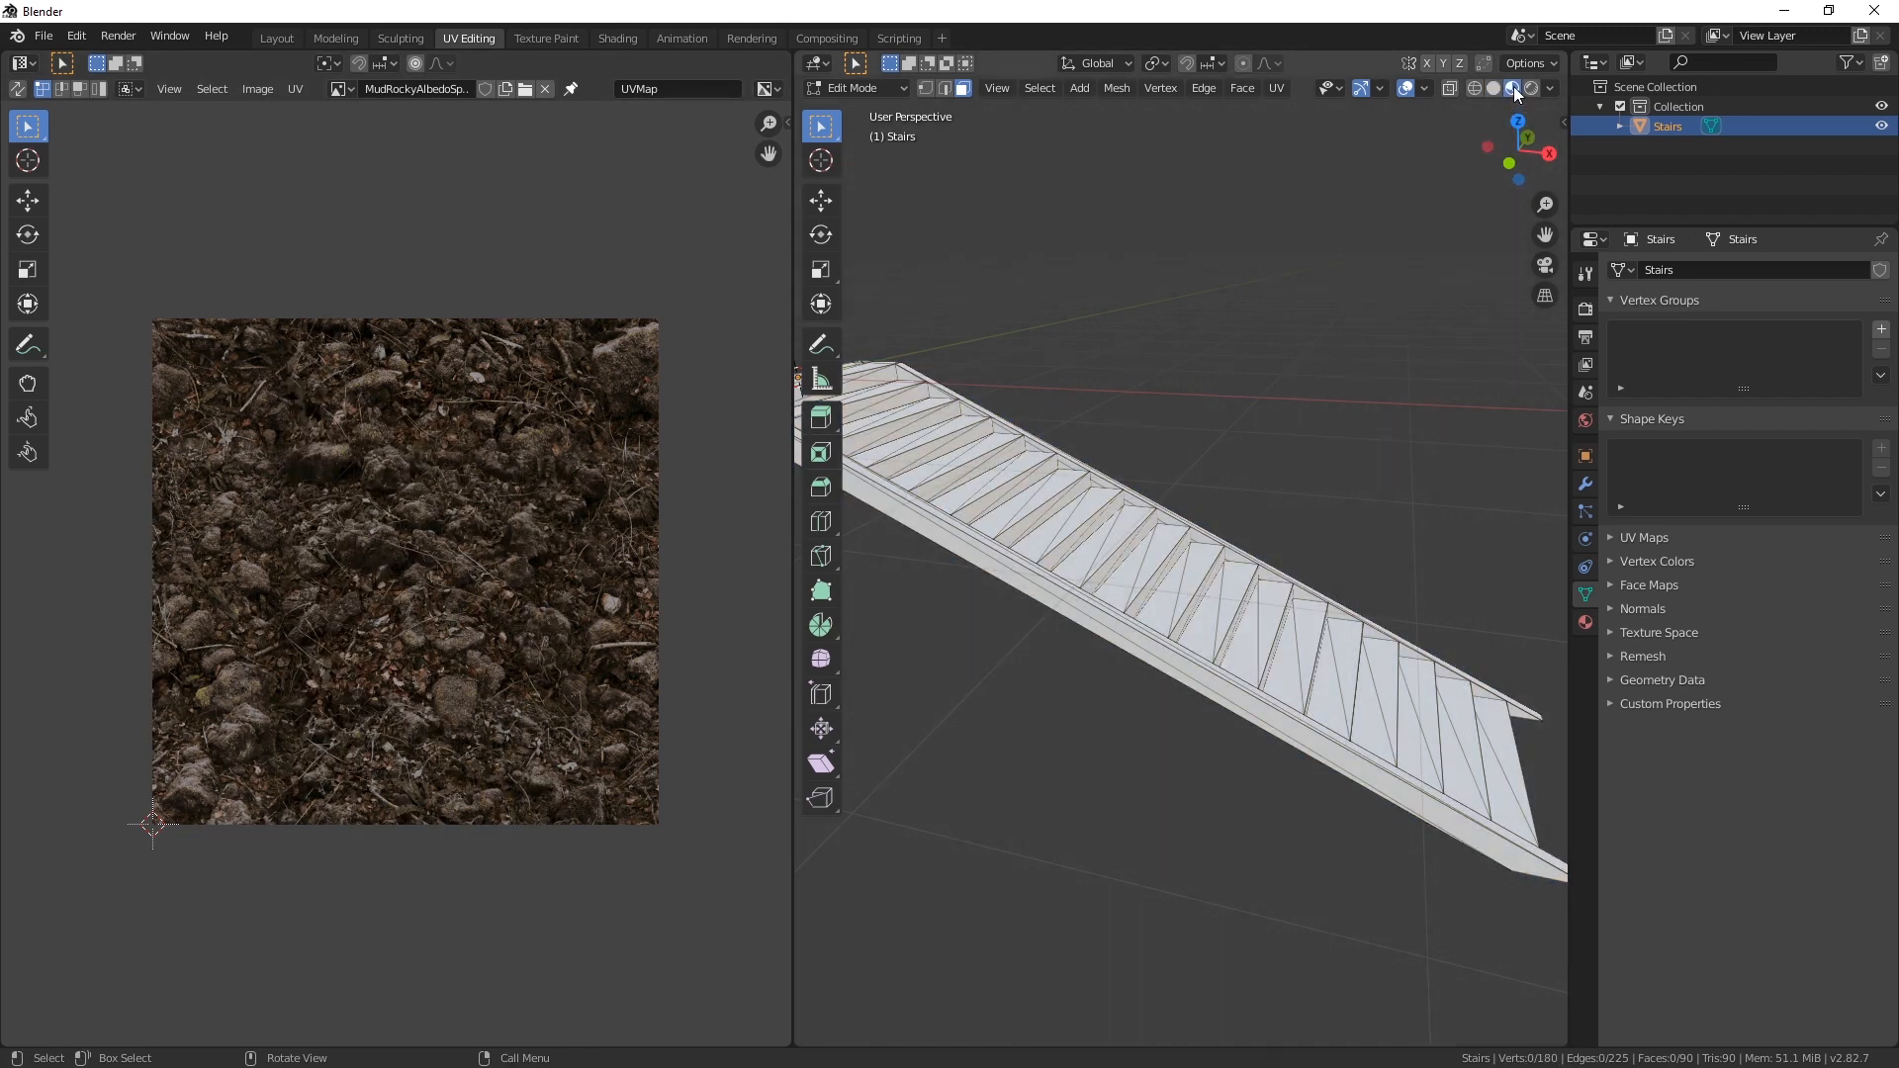
left_click(1584, 621)
key("Tab")
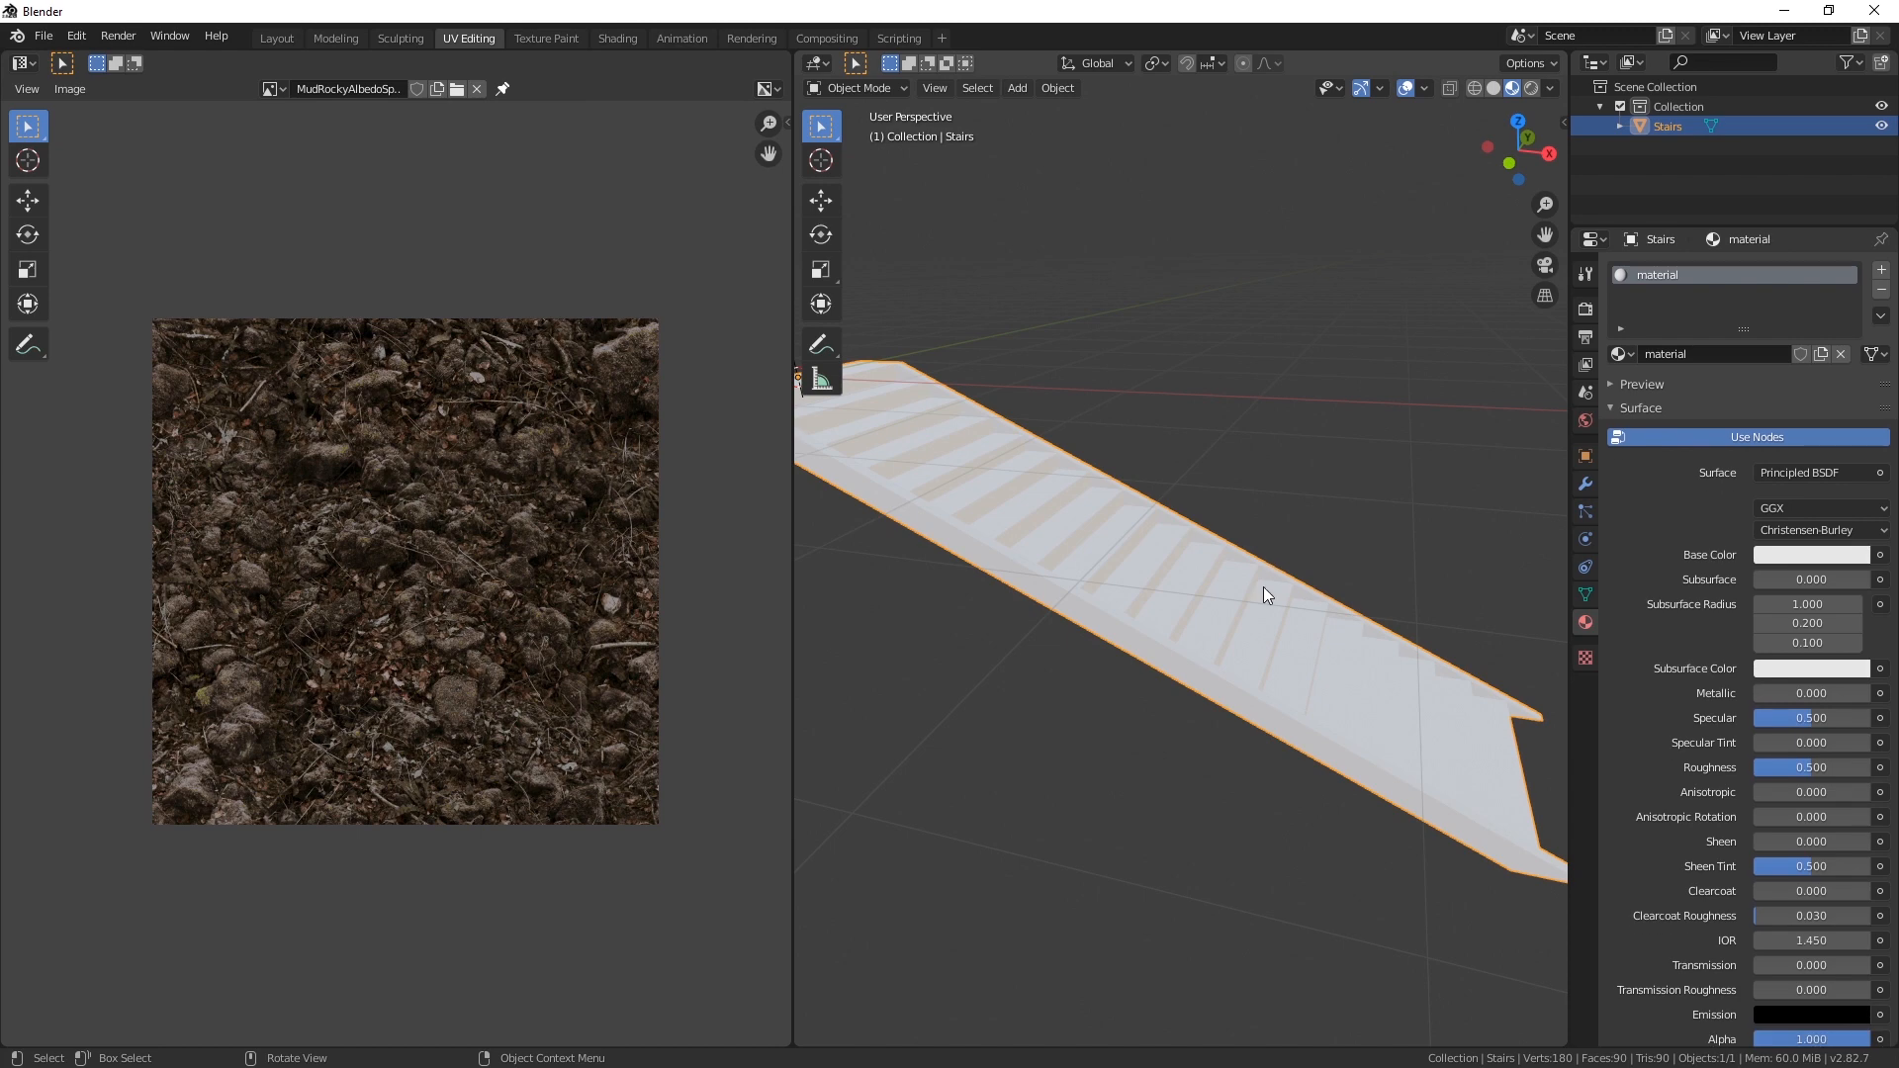
Step: Assign the MudRockyAlbedoSpecular image texture to the stairs material's base color and select the whole mesh in Edit Mode
left_click(1880, 555)
left_click(1527, 685)
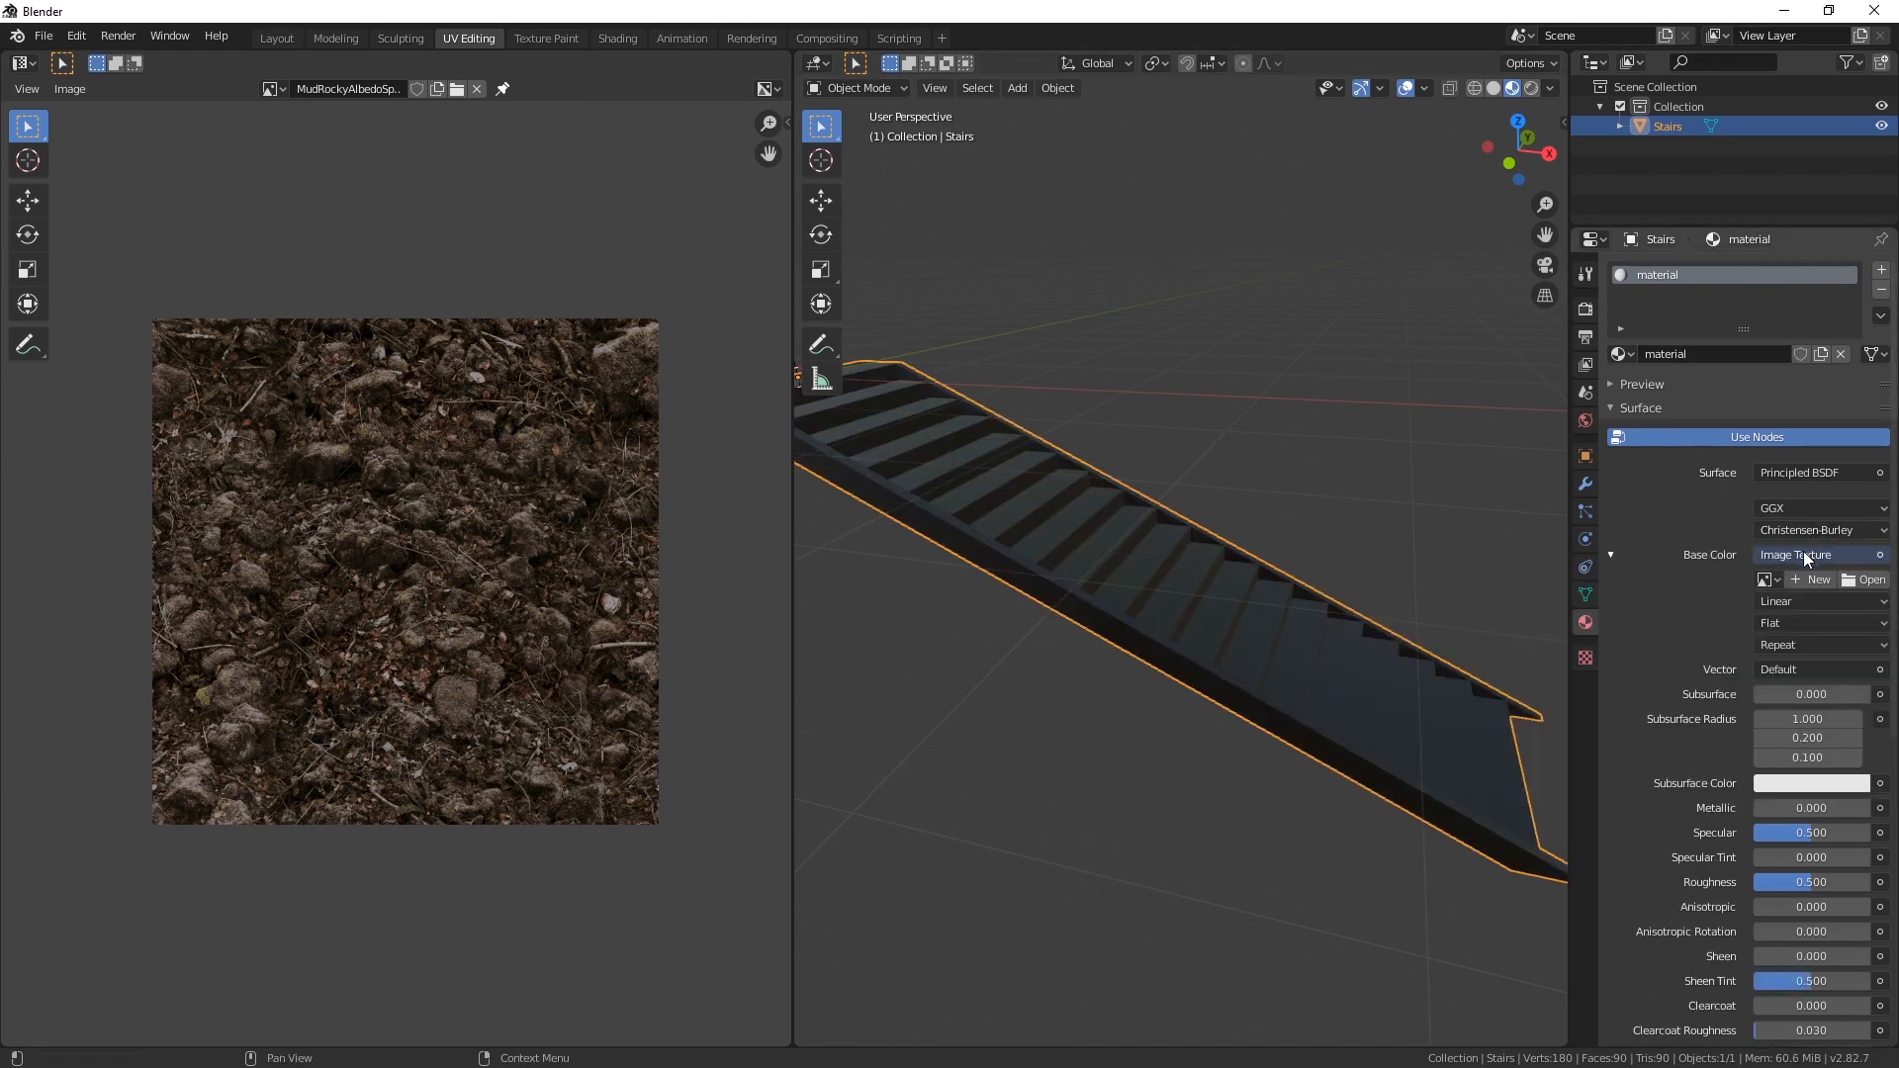
left_click(1766, 579)
left_click(1673, 629)
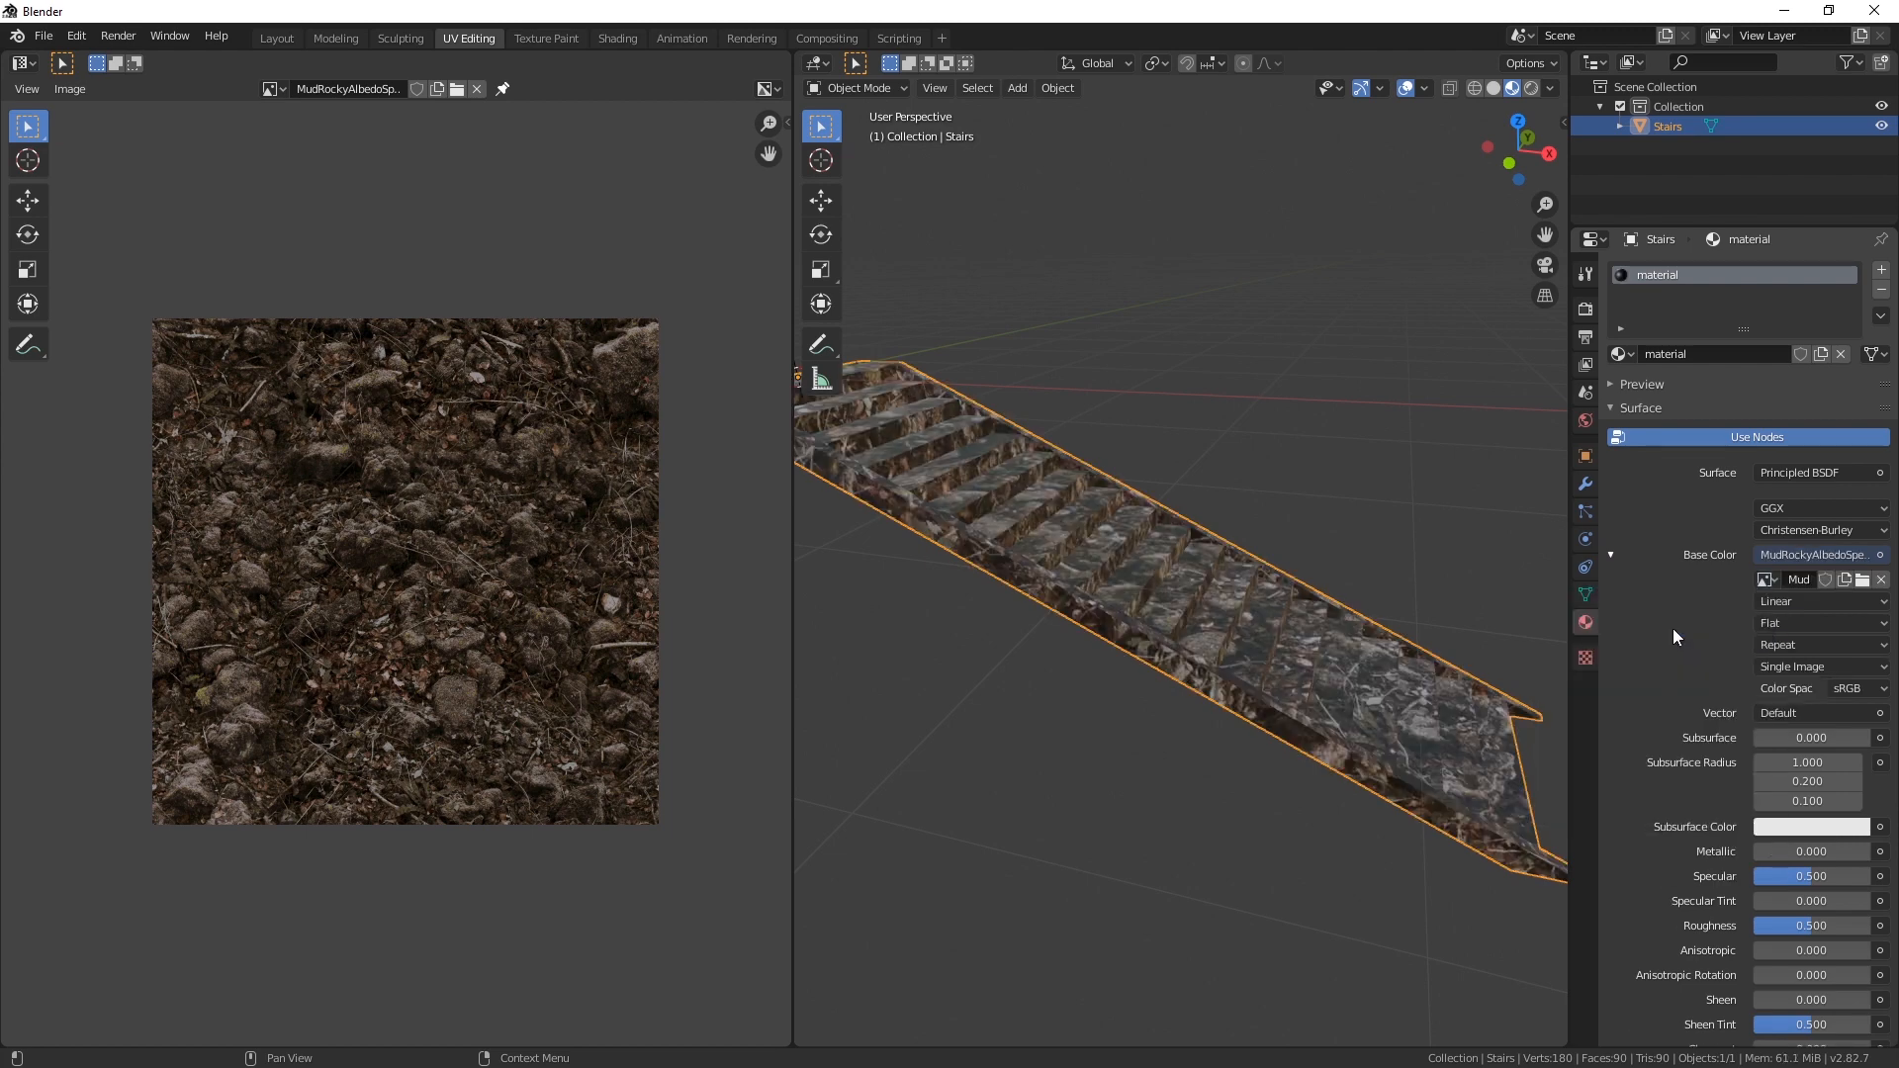
key("Tab")
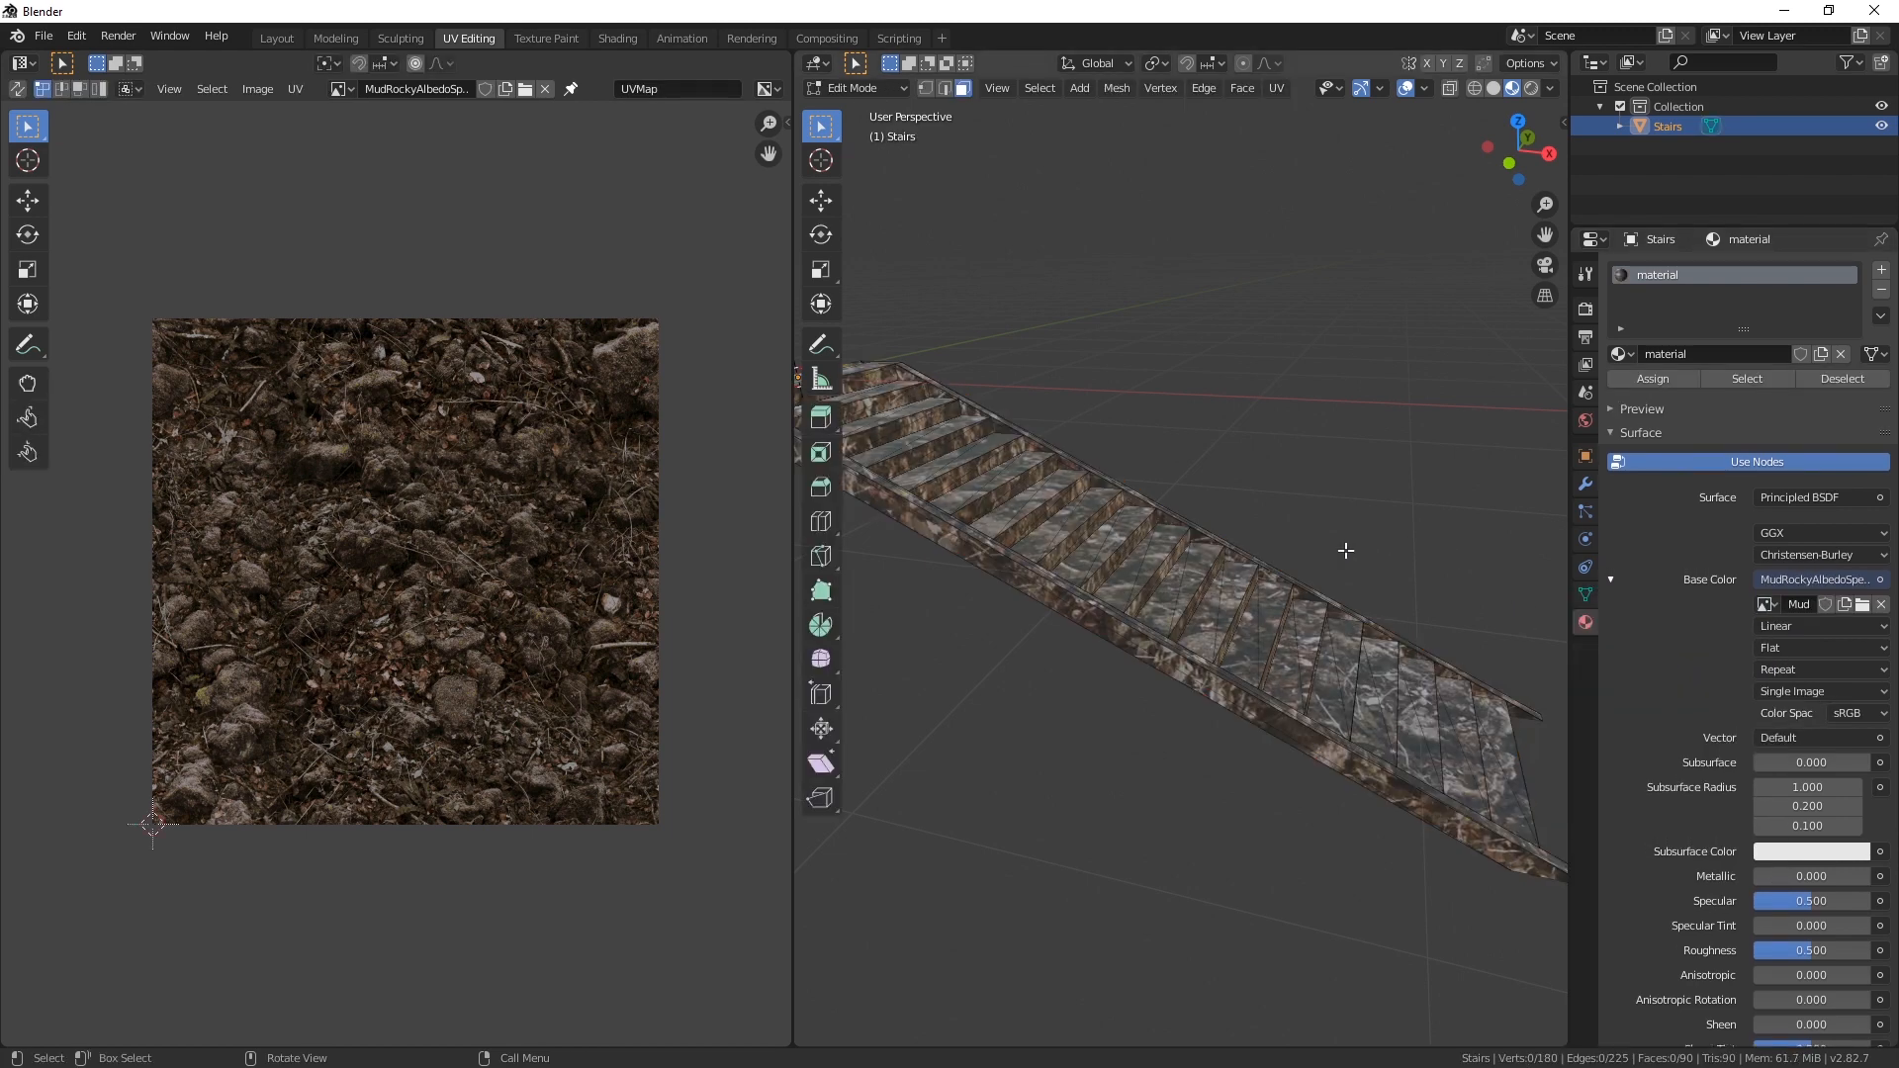
key("a")
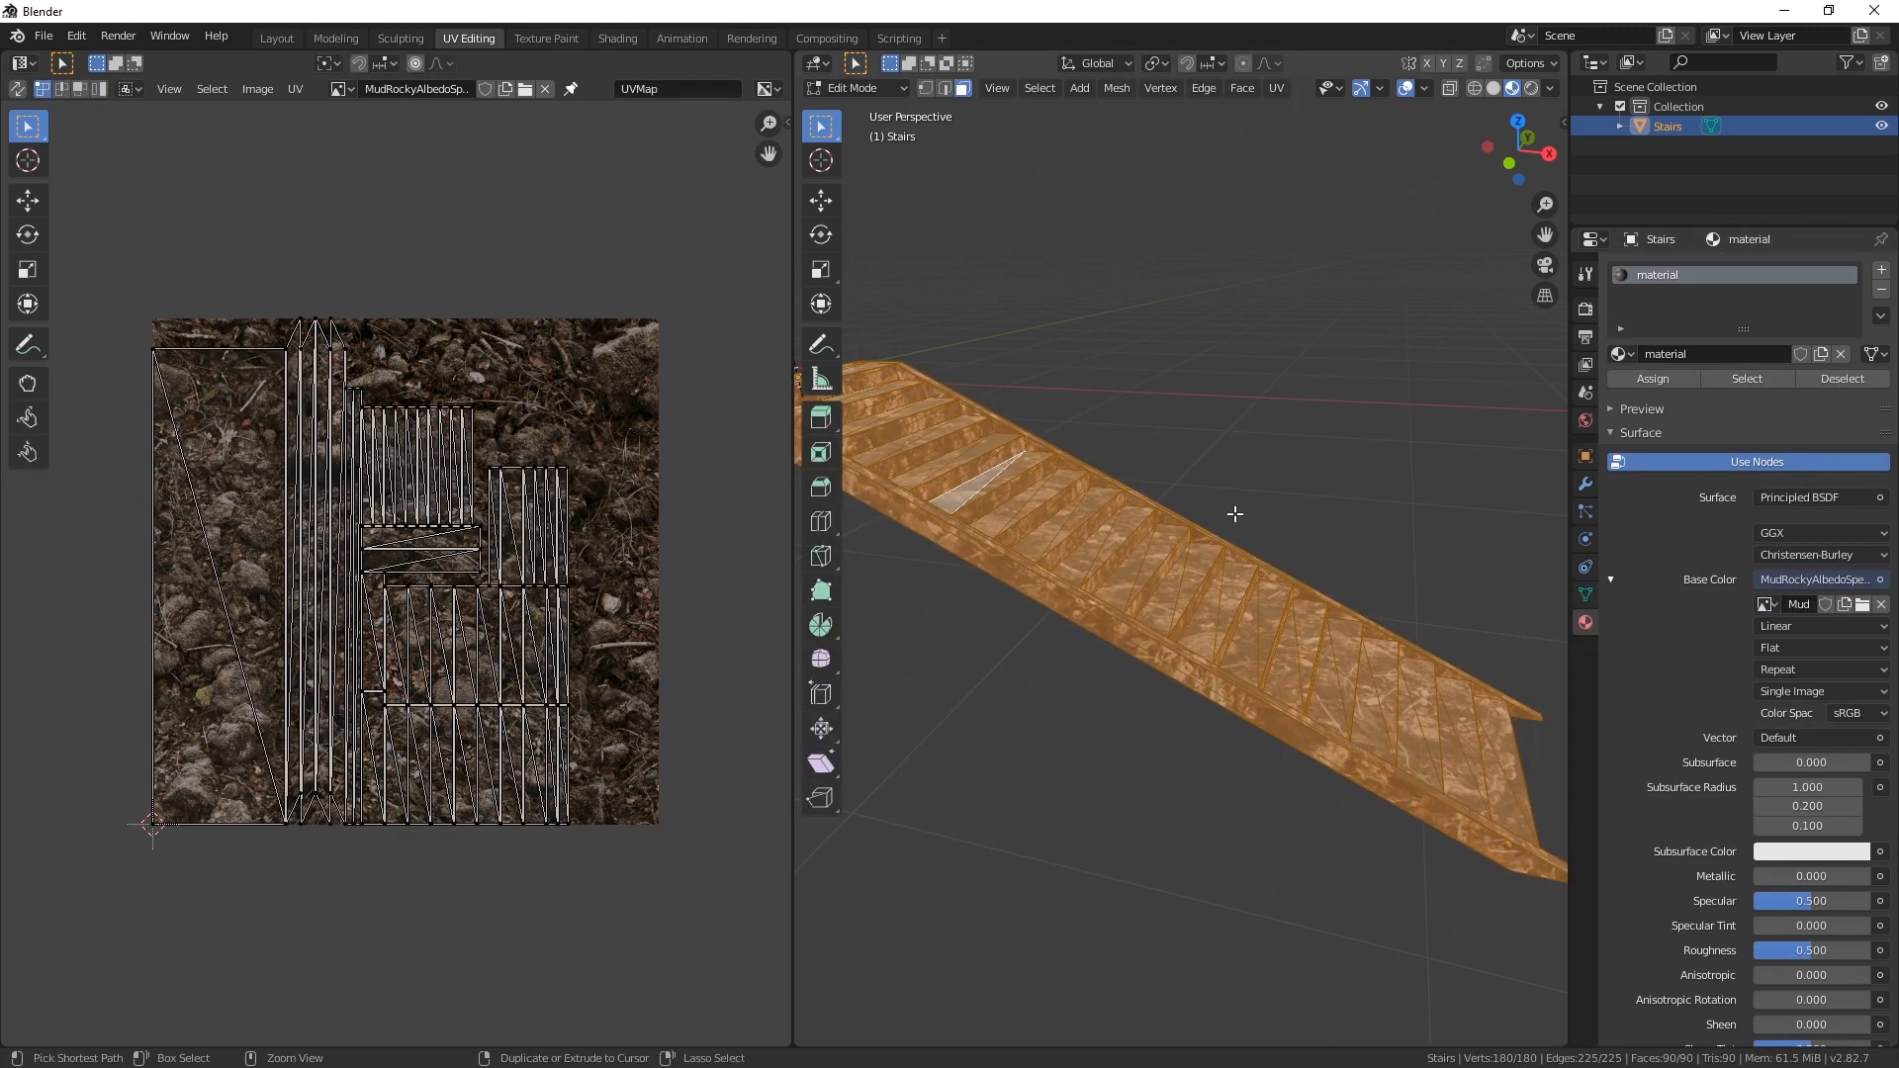
Step: Undo the stairs' texture, UV image and unwrapping changes, and redo back into Edit Mode with the mesh selected
key("ctrl+z")
key("ctrl+z")
key("ctrl+z")
key("ctrl+z")
key("ctrl+z")
key("ctrl+z")
key("ctrl+z")
key("ctrl+z")
key("ctrl+z")
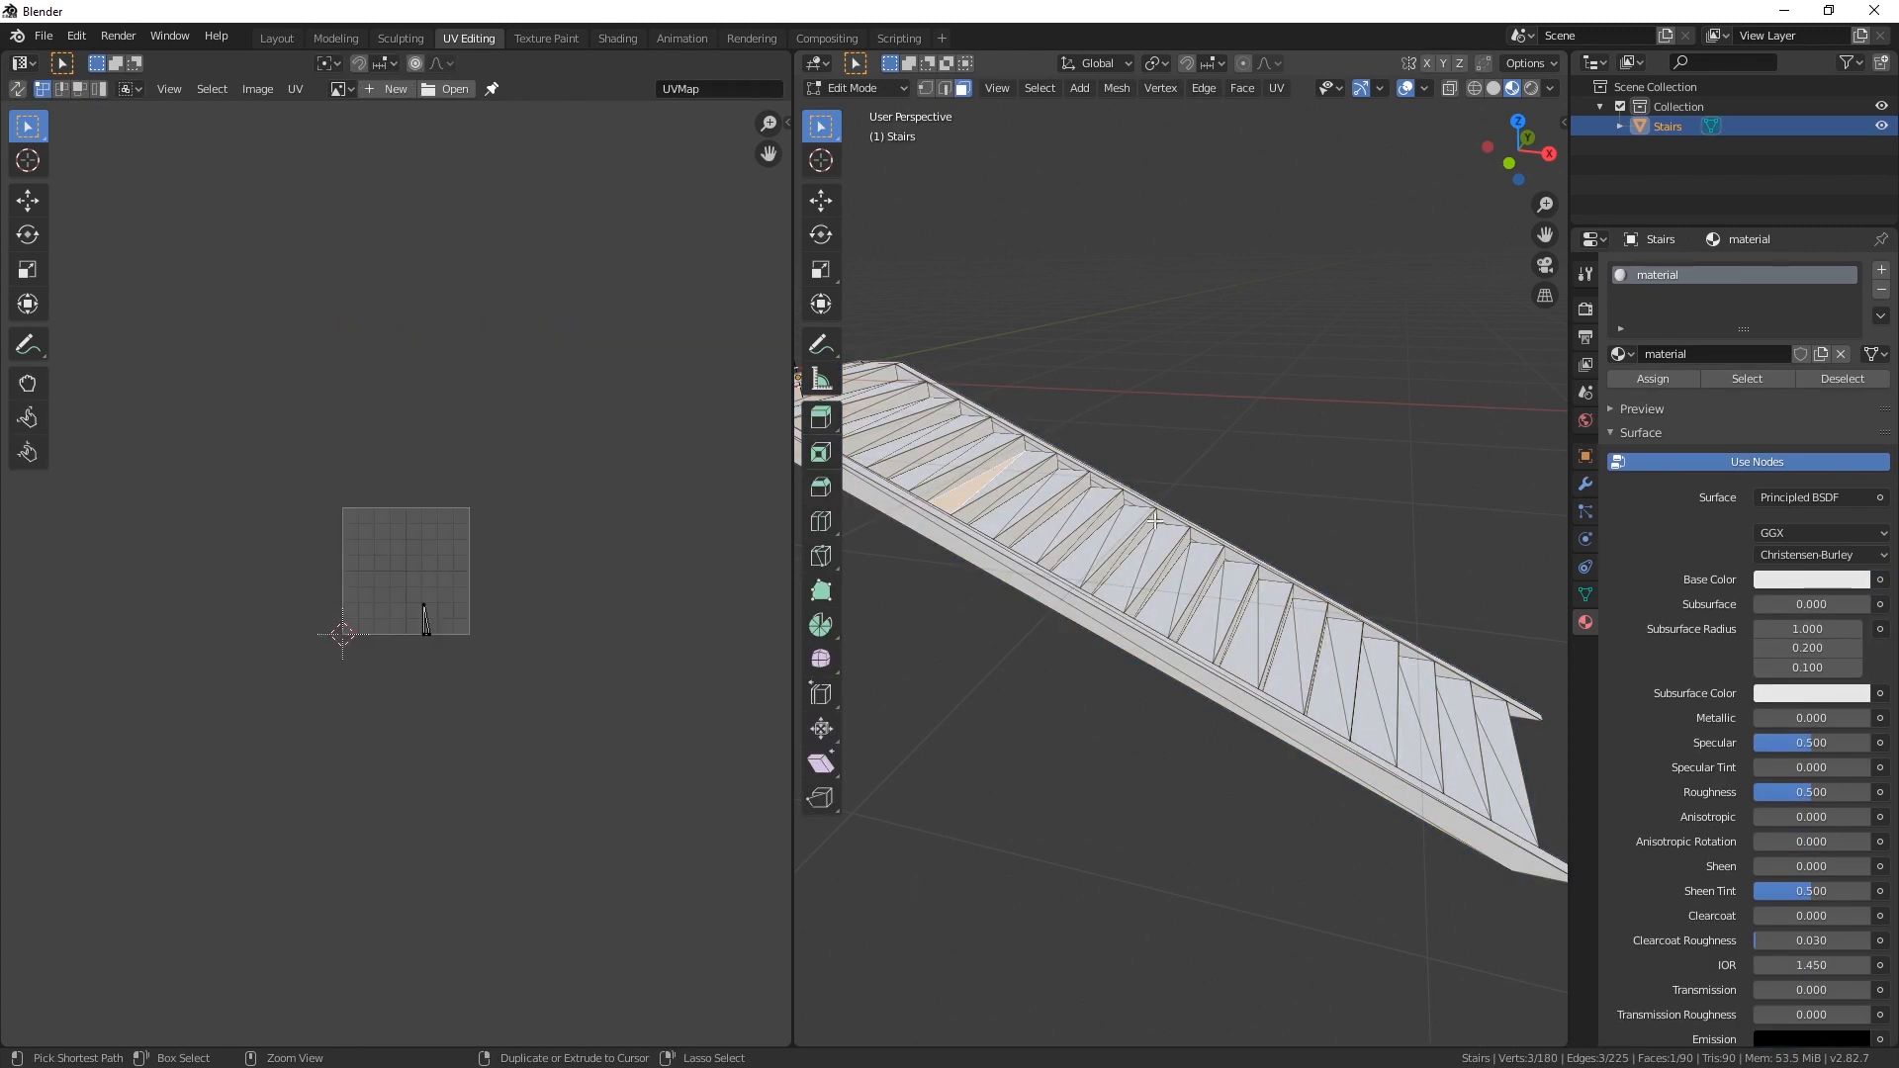
key("ctrl+z")
key("ctrl+z")
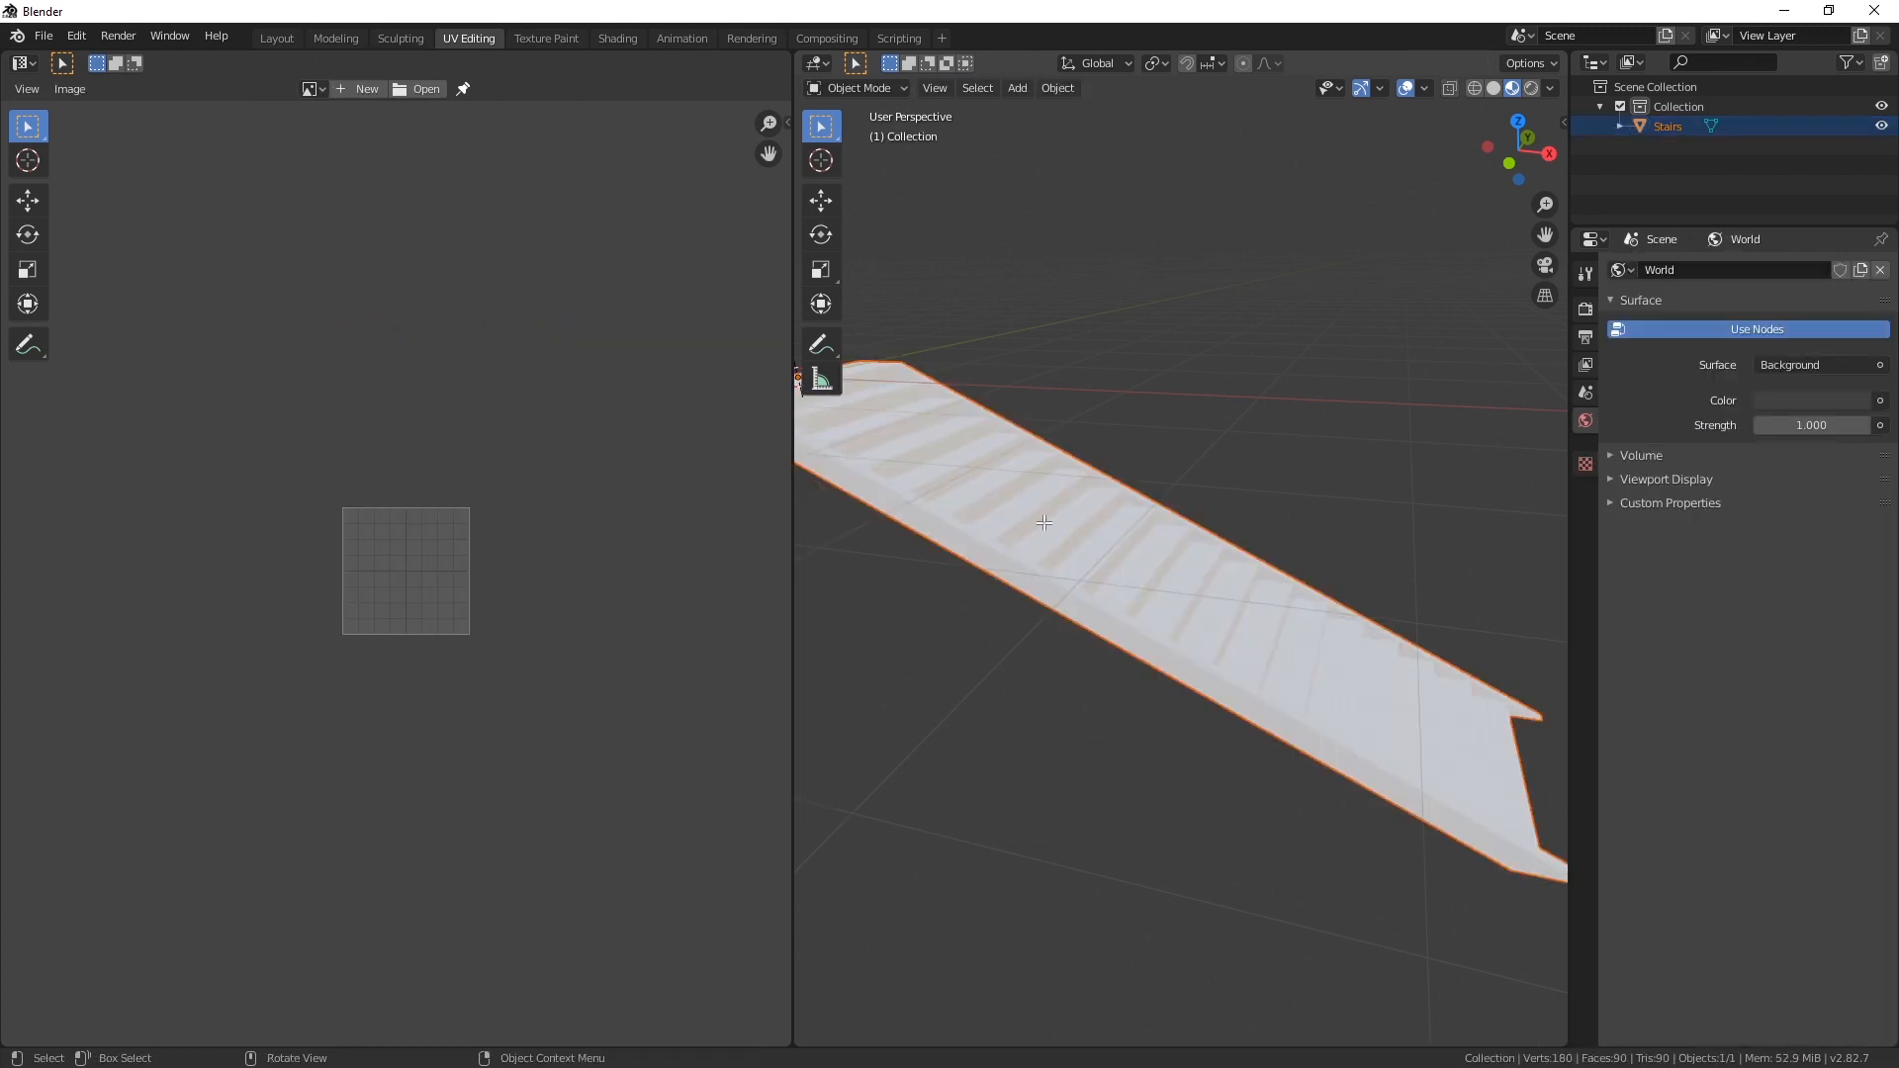
key("ctrl+shift+z")
Step: Use the MudRockyAlbedoSpecular image texture as the stairs material's base color and set the world background color to white
left_click(1880, 580)
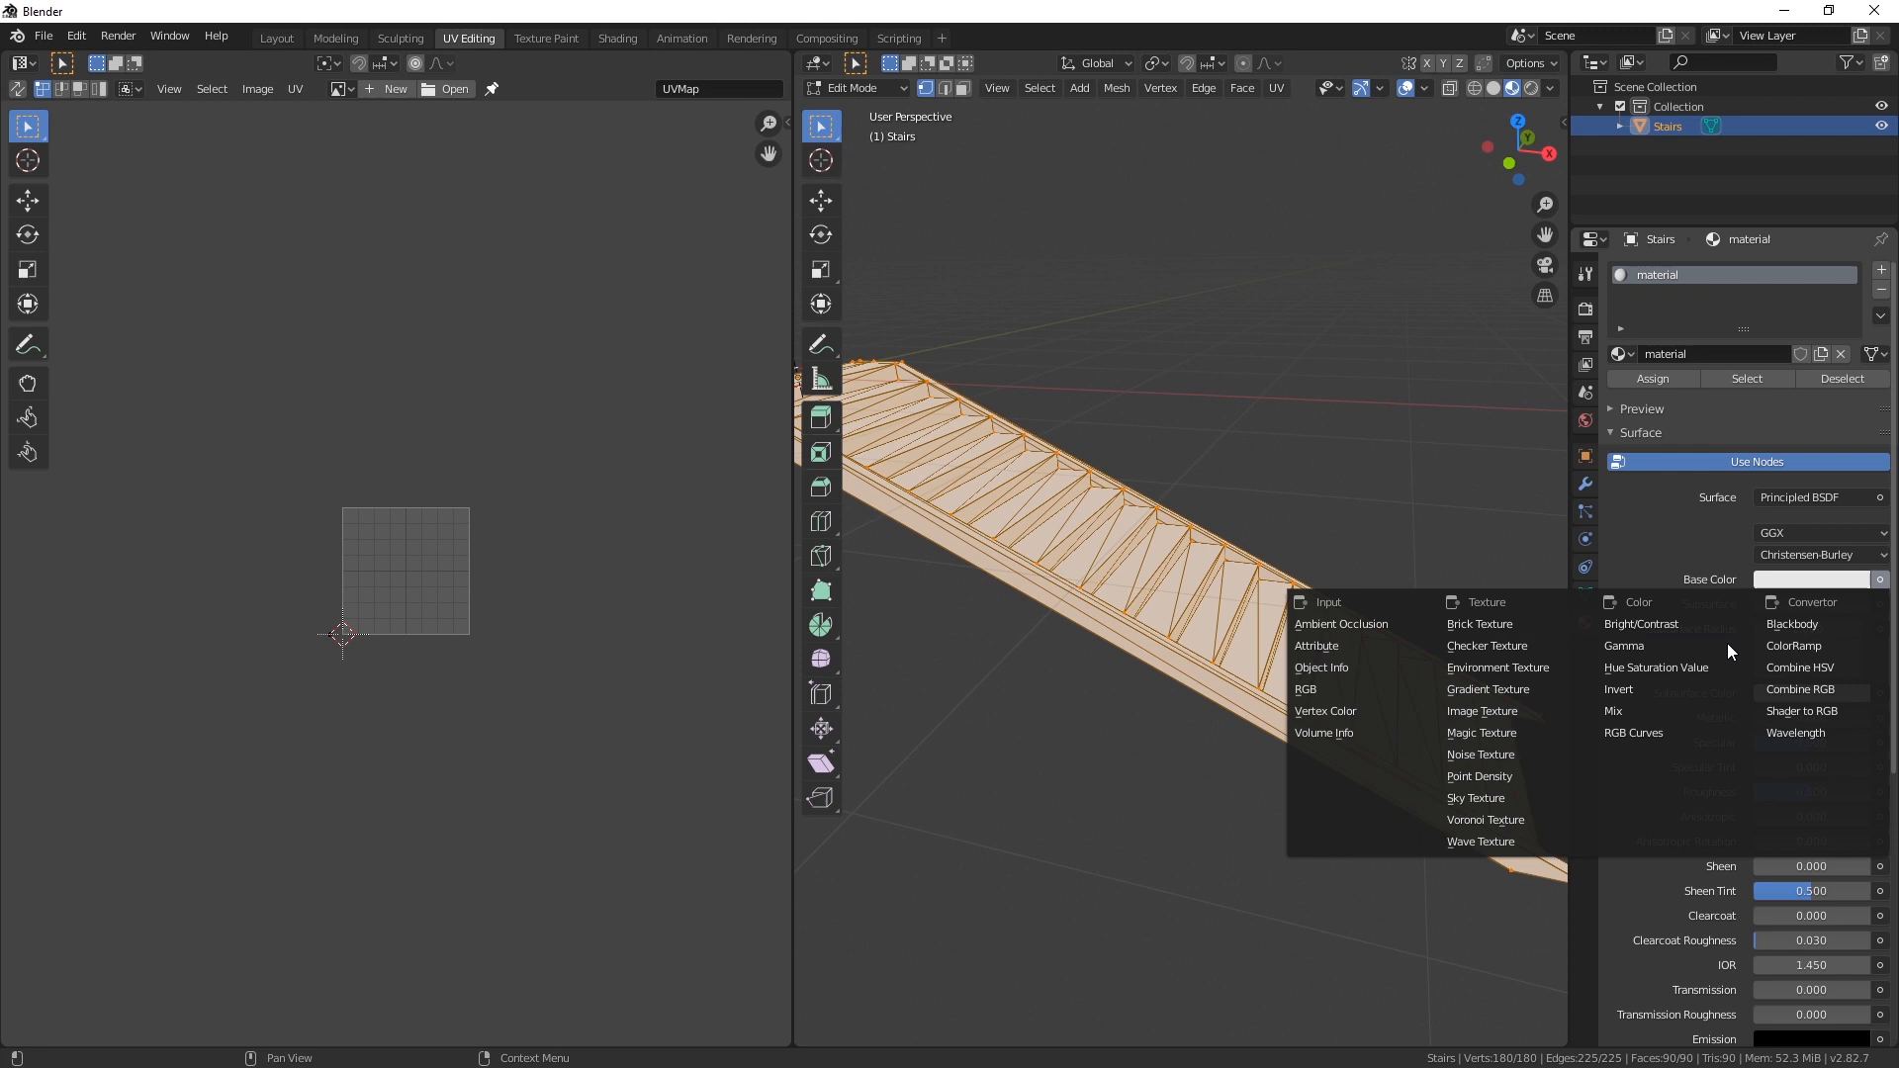
left_click(1486, 714)
key("Tab")
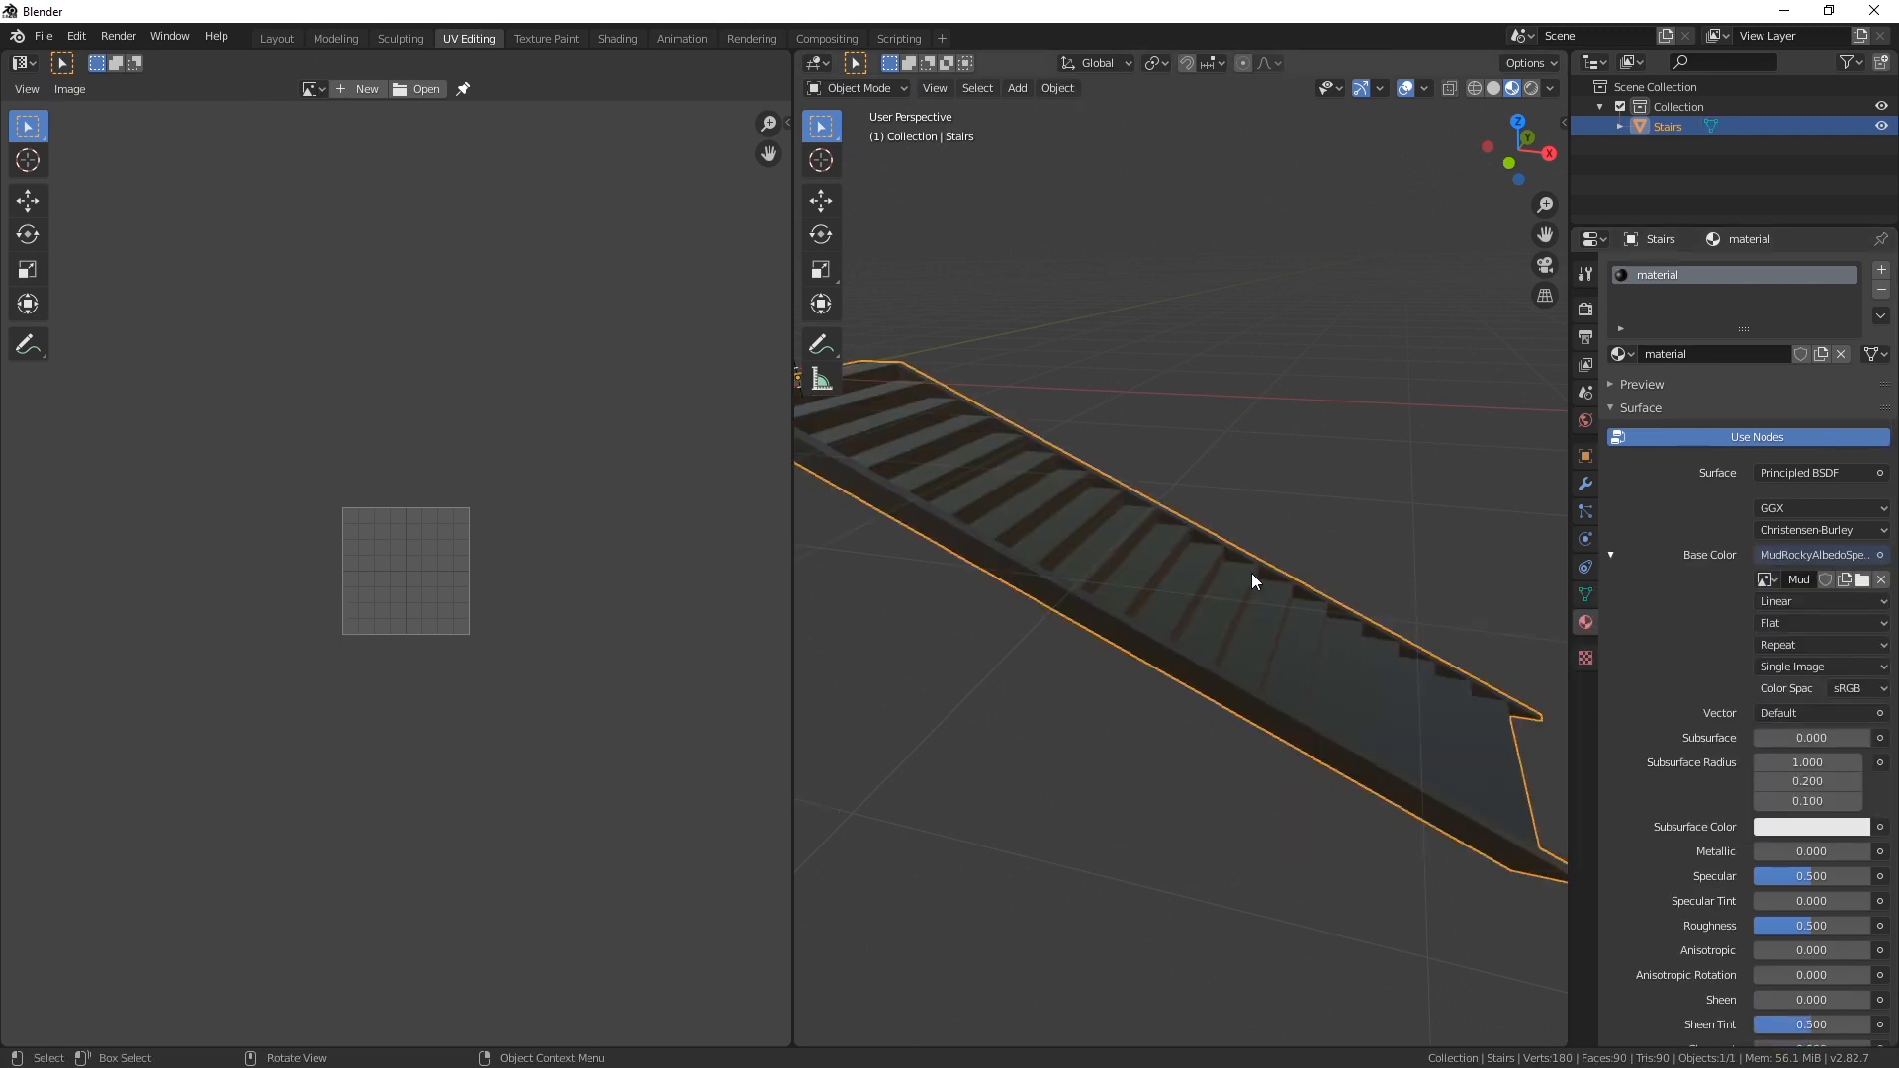
middle_click_drag(1252, 574, 1182, 562)
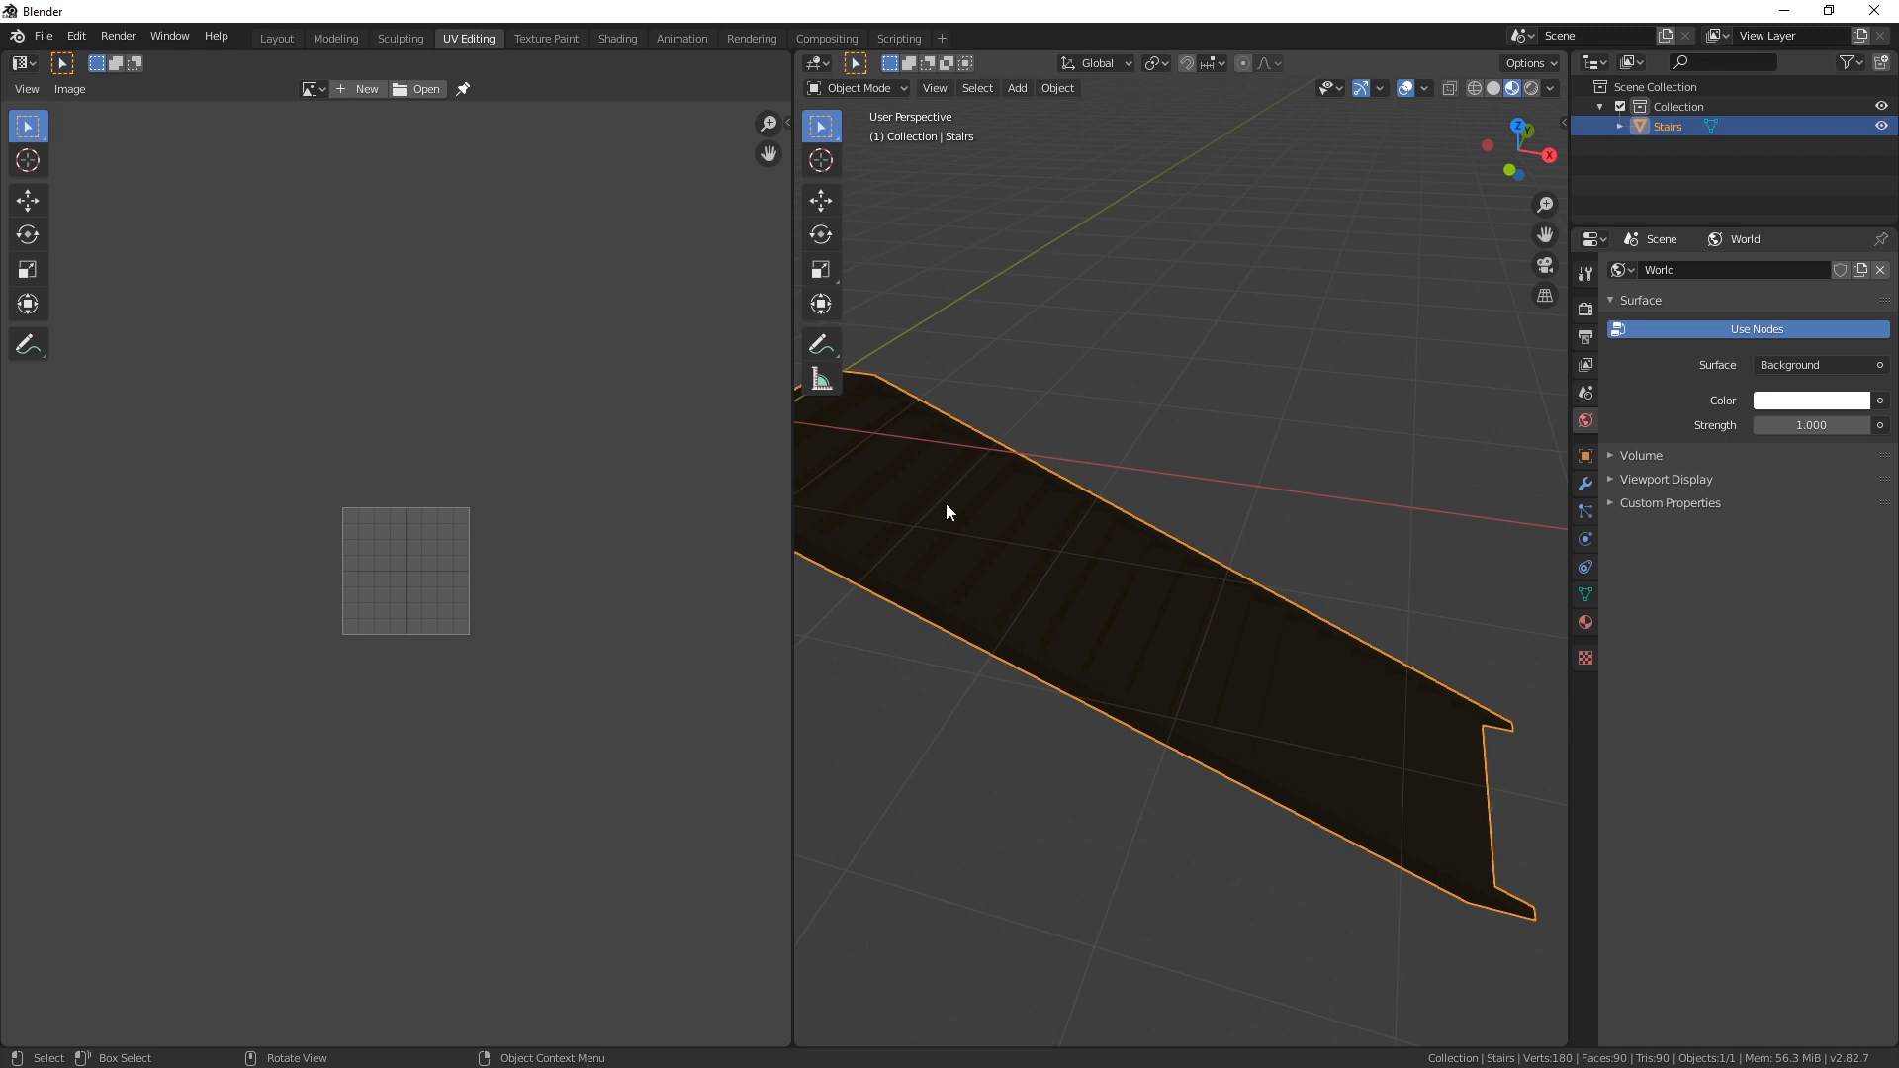
Step: Load the MudRockyAlbedoSpecular image into the UV editor and unwrap the entire stairs mesh in Edit Mode
key("Tab")
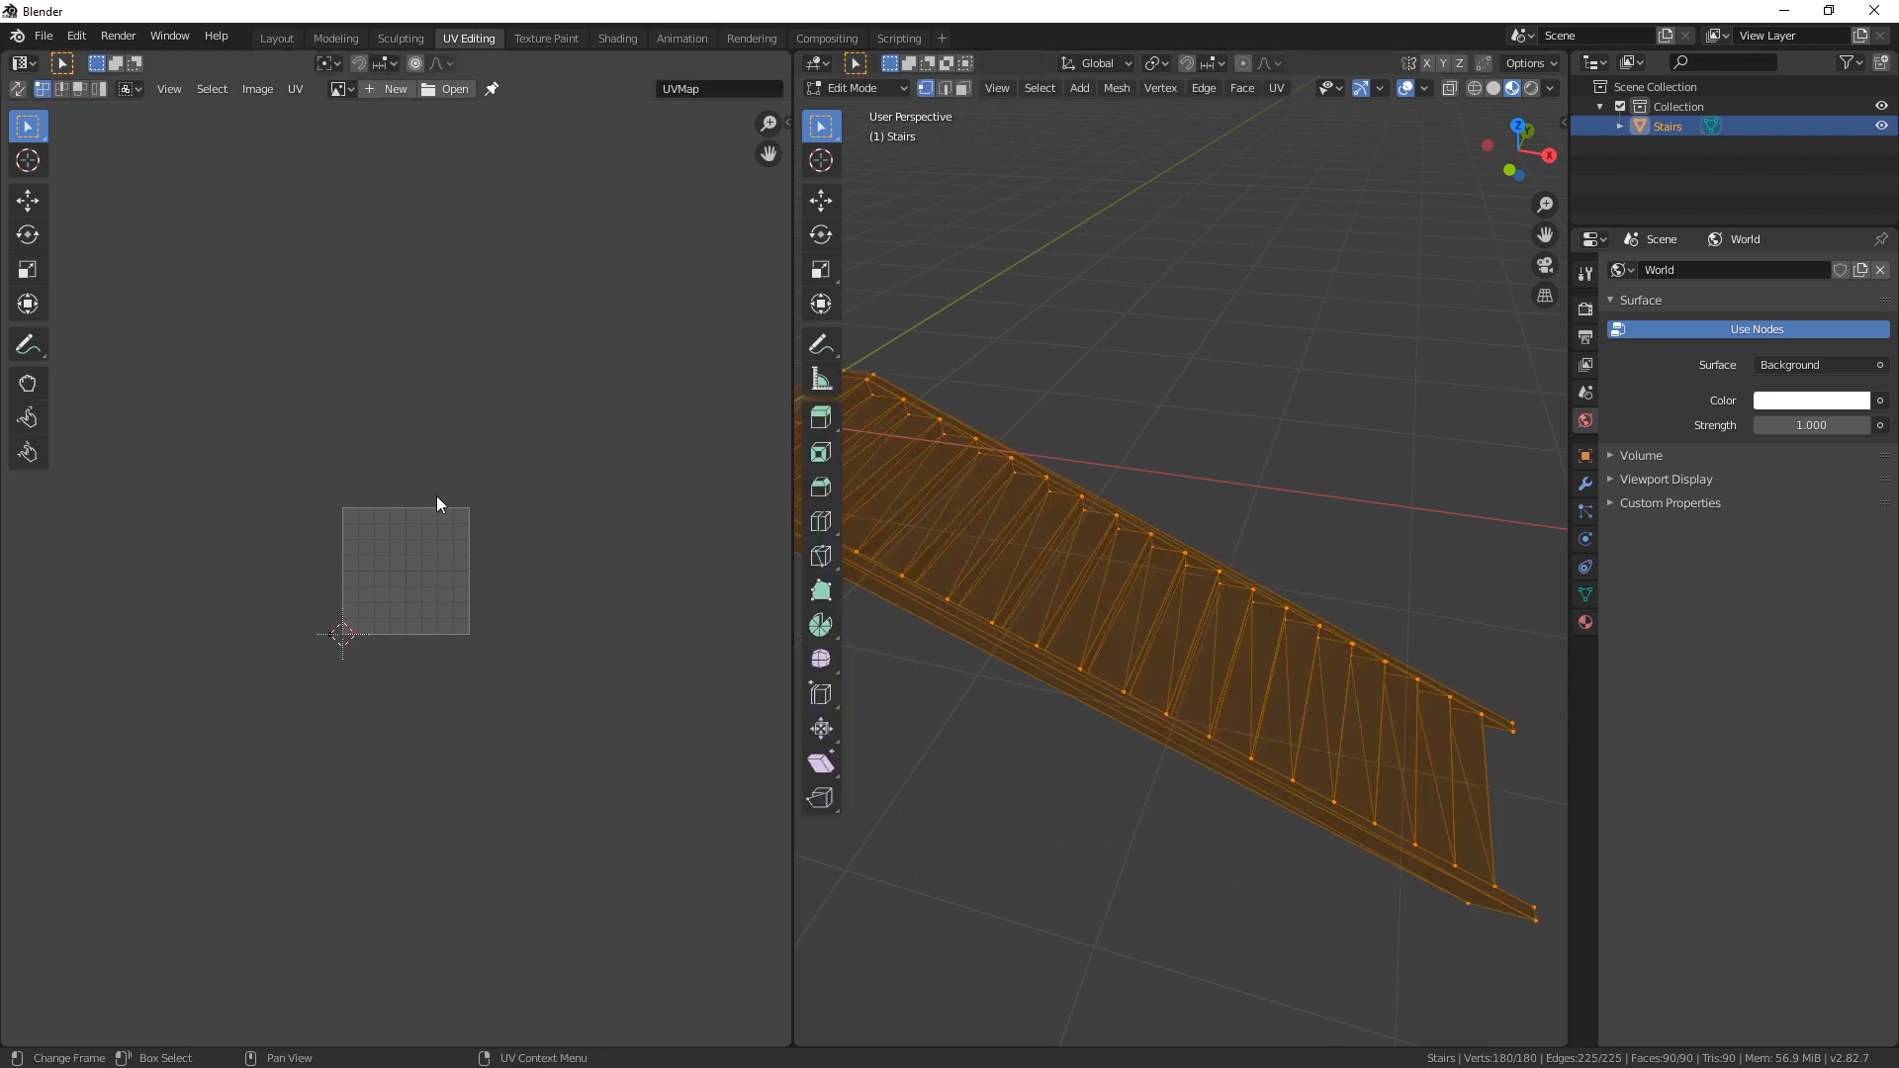
left_click(341, 89)
left_click(362, 118)
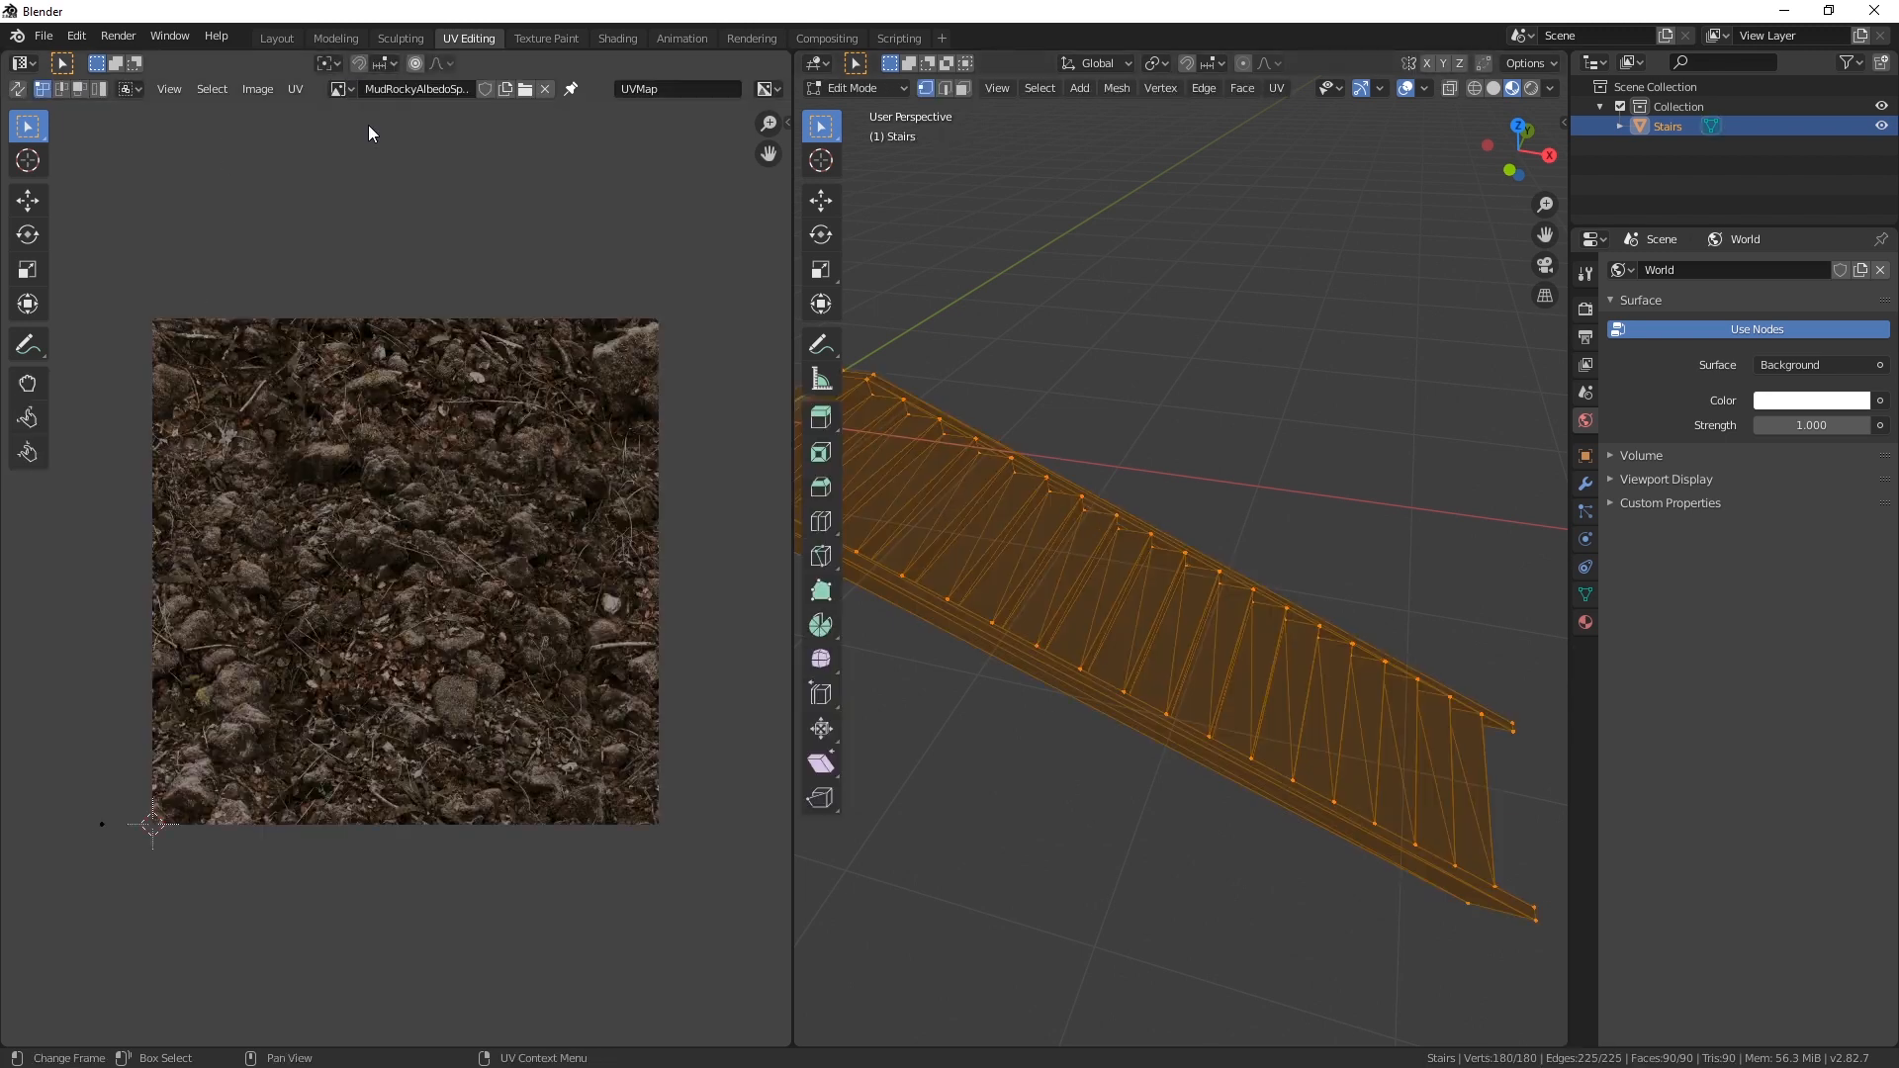
key("u")
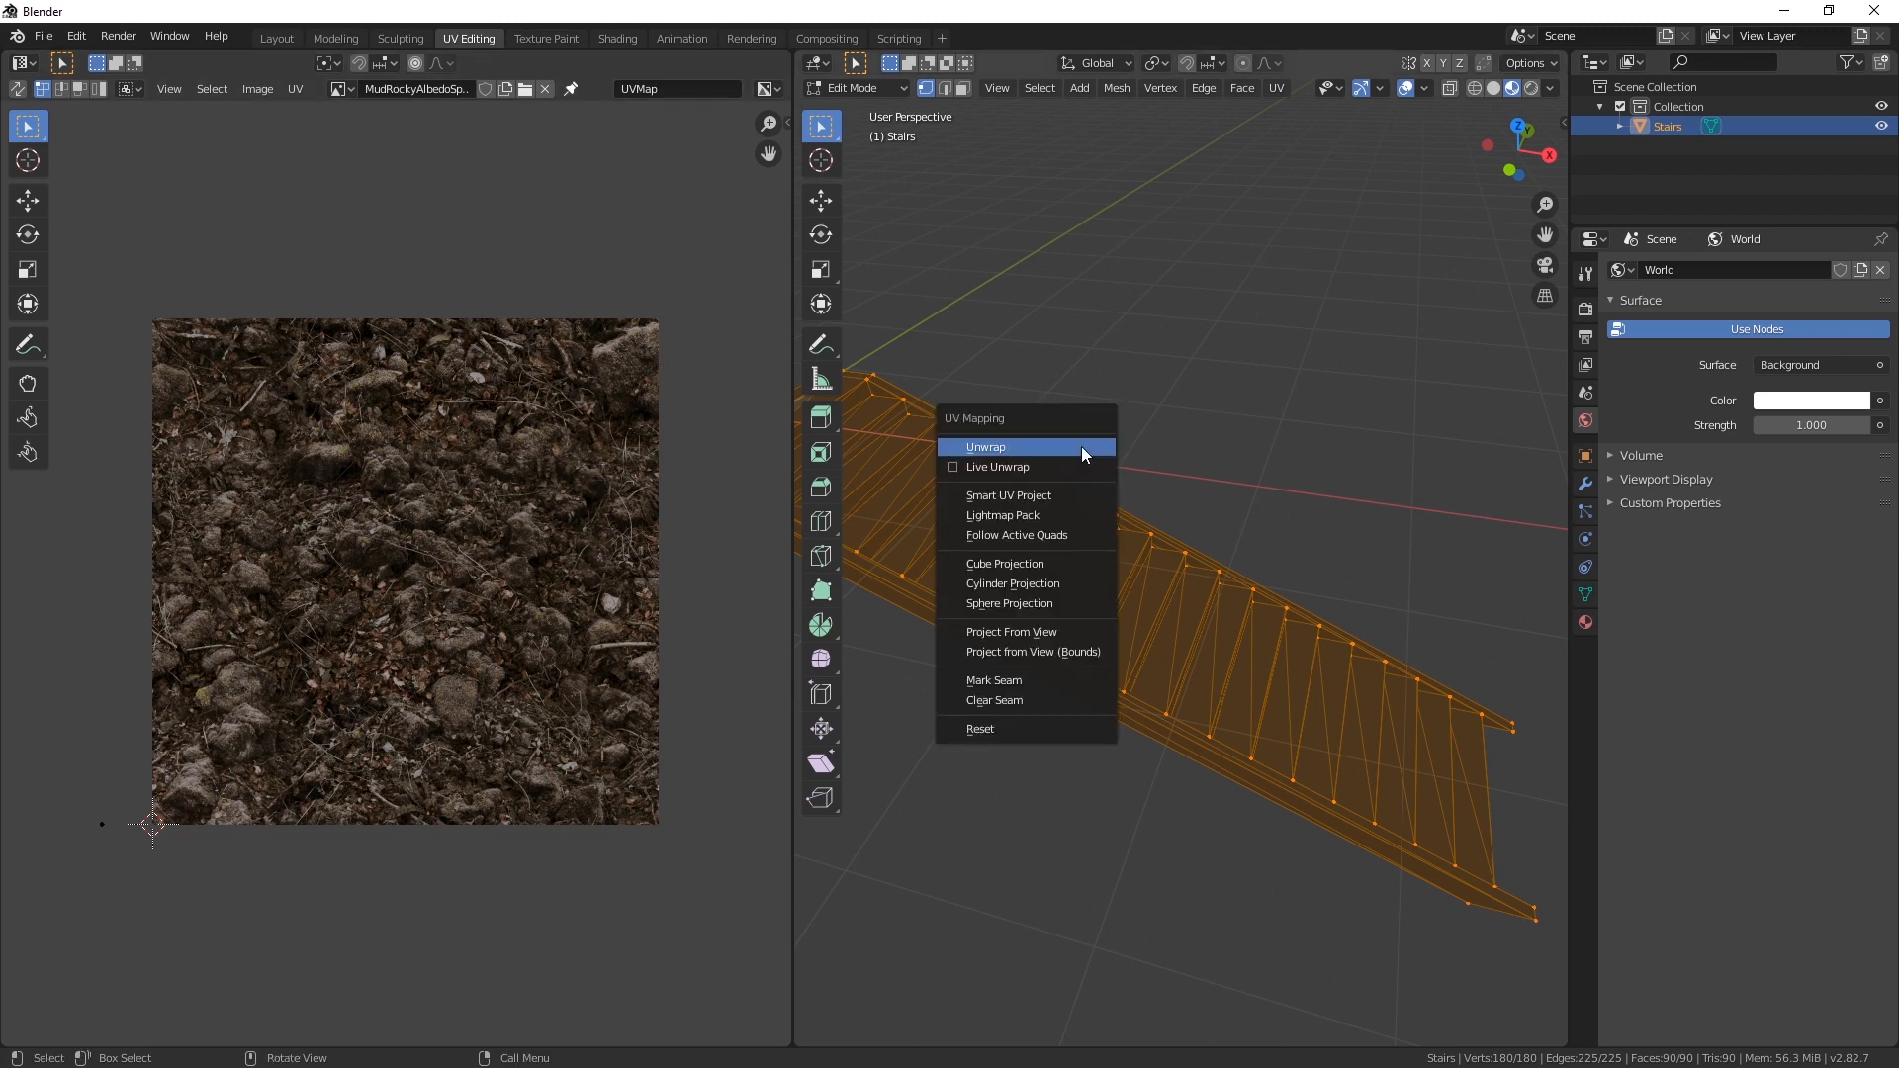
left_click(1082, 447)
key("Tab")
key("Tab")
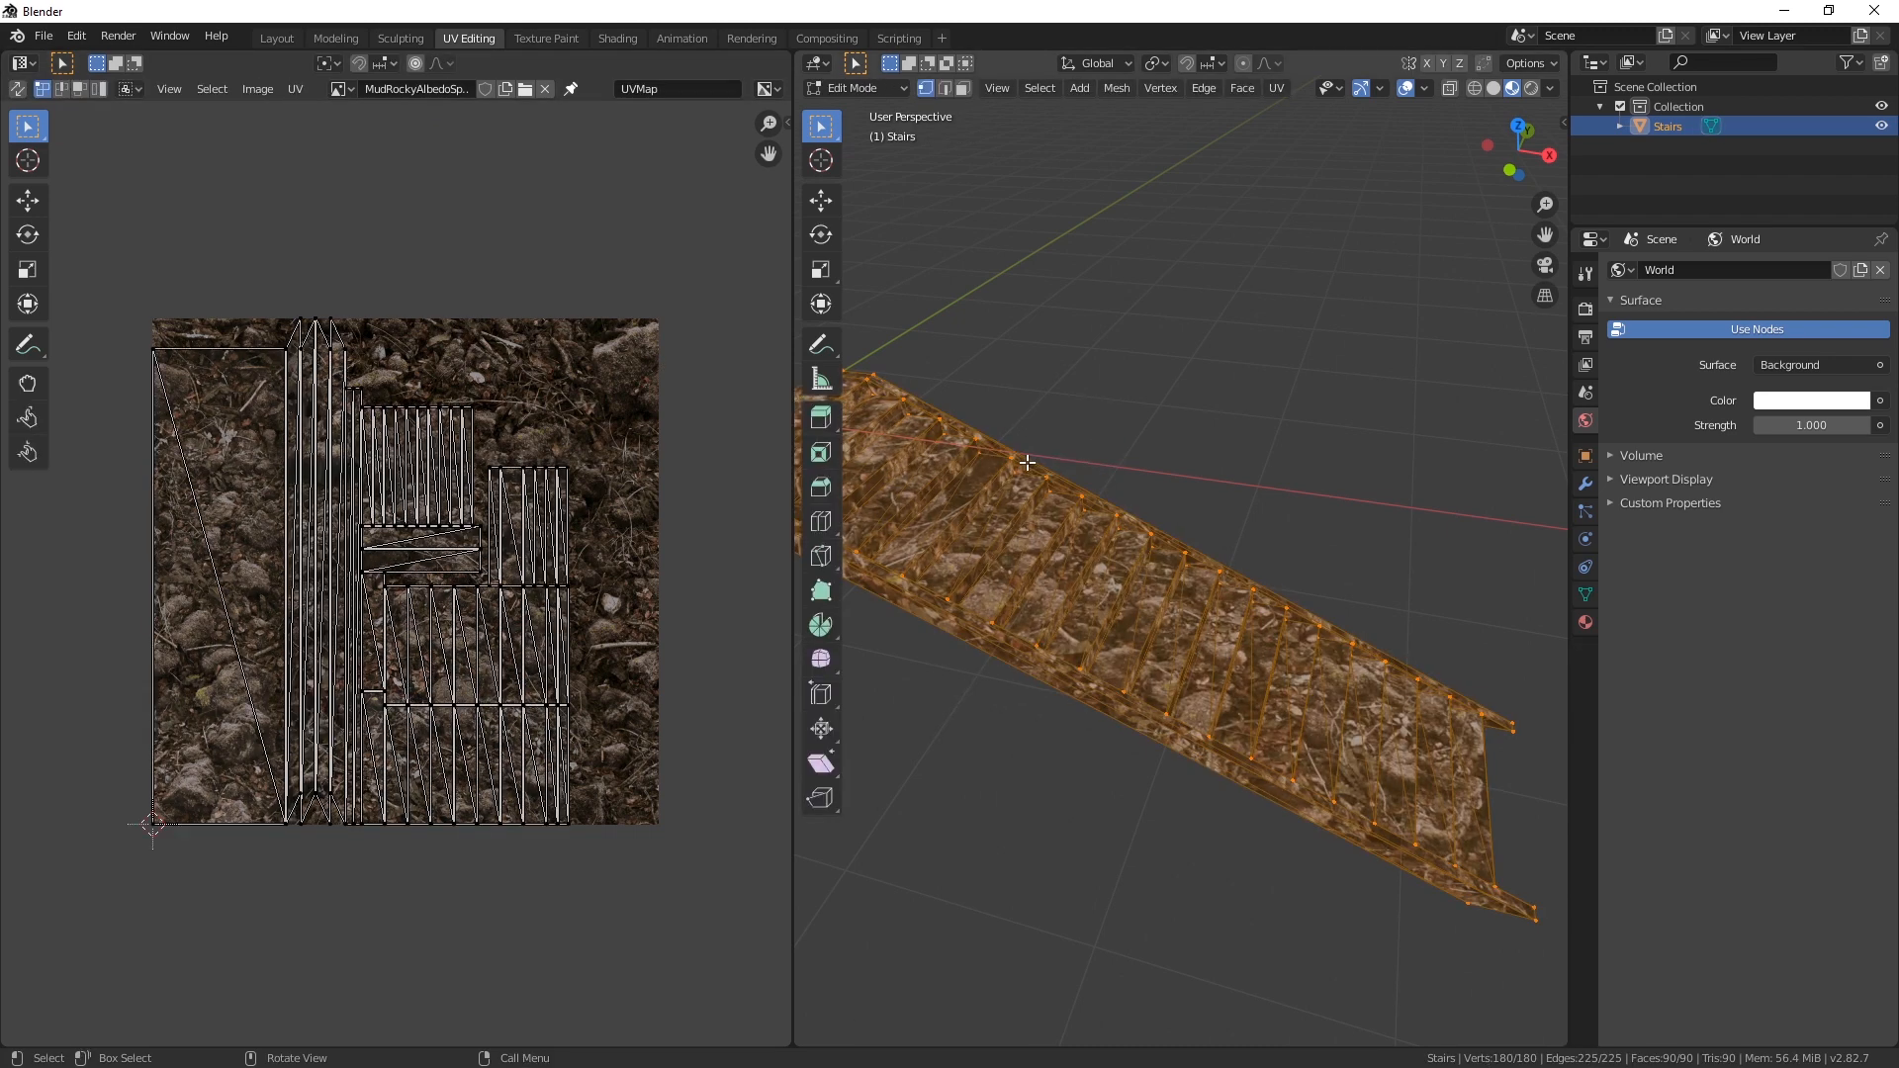
Step: Reproject the UVs of the whole stairs mesh with Smart UV Project using the default settings
key("shift+grave")
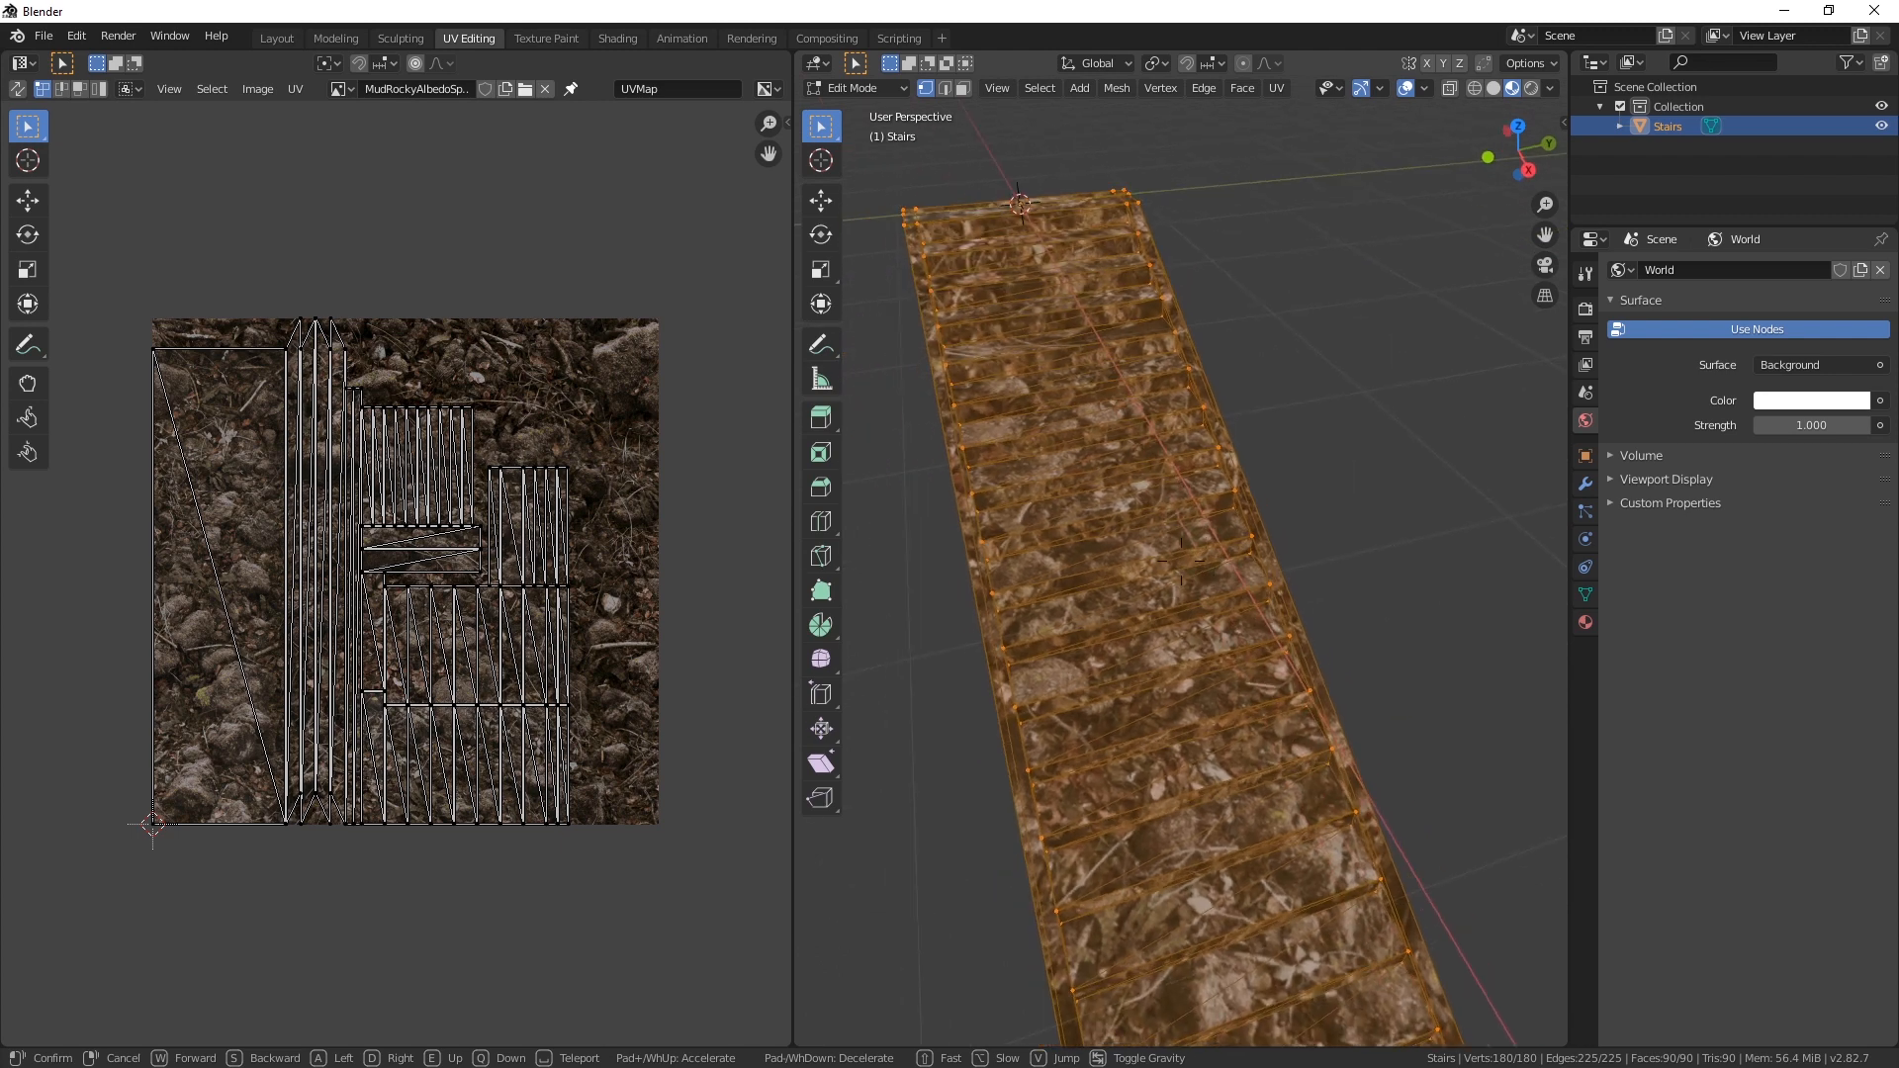
left_click(1183, 556)
key("u")
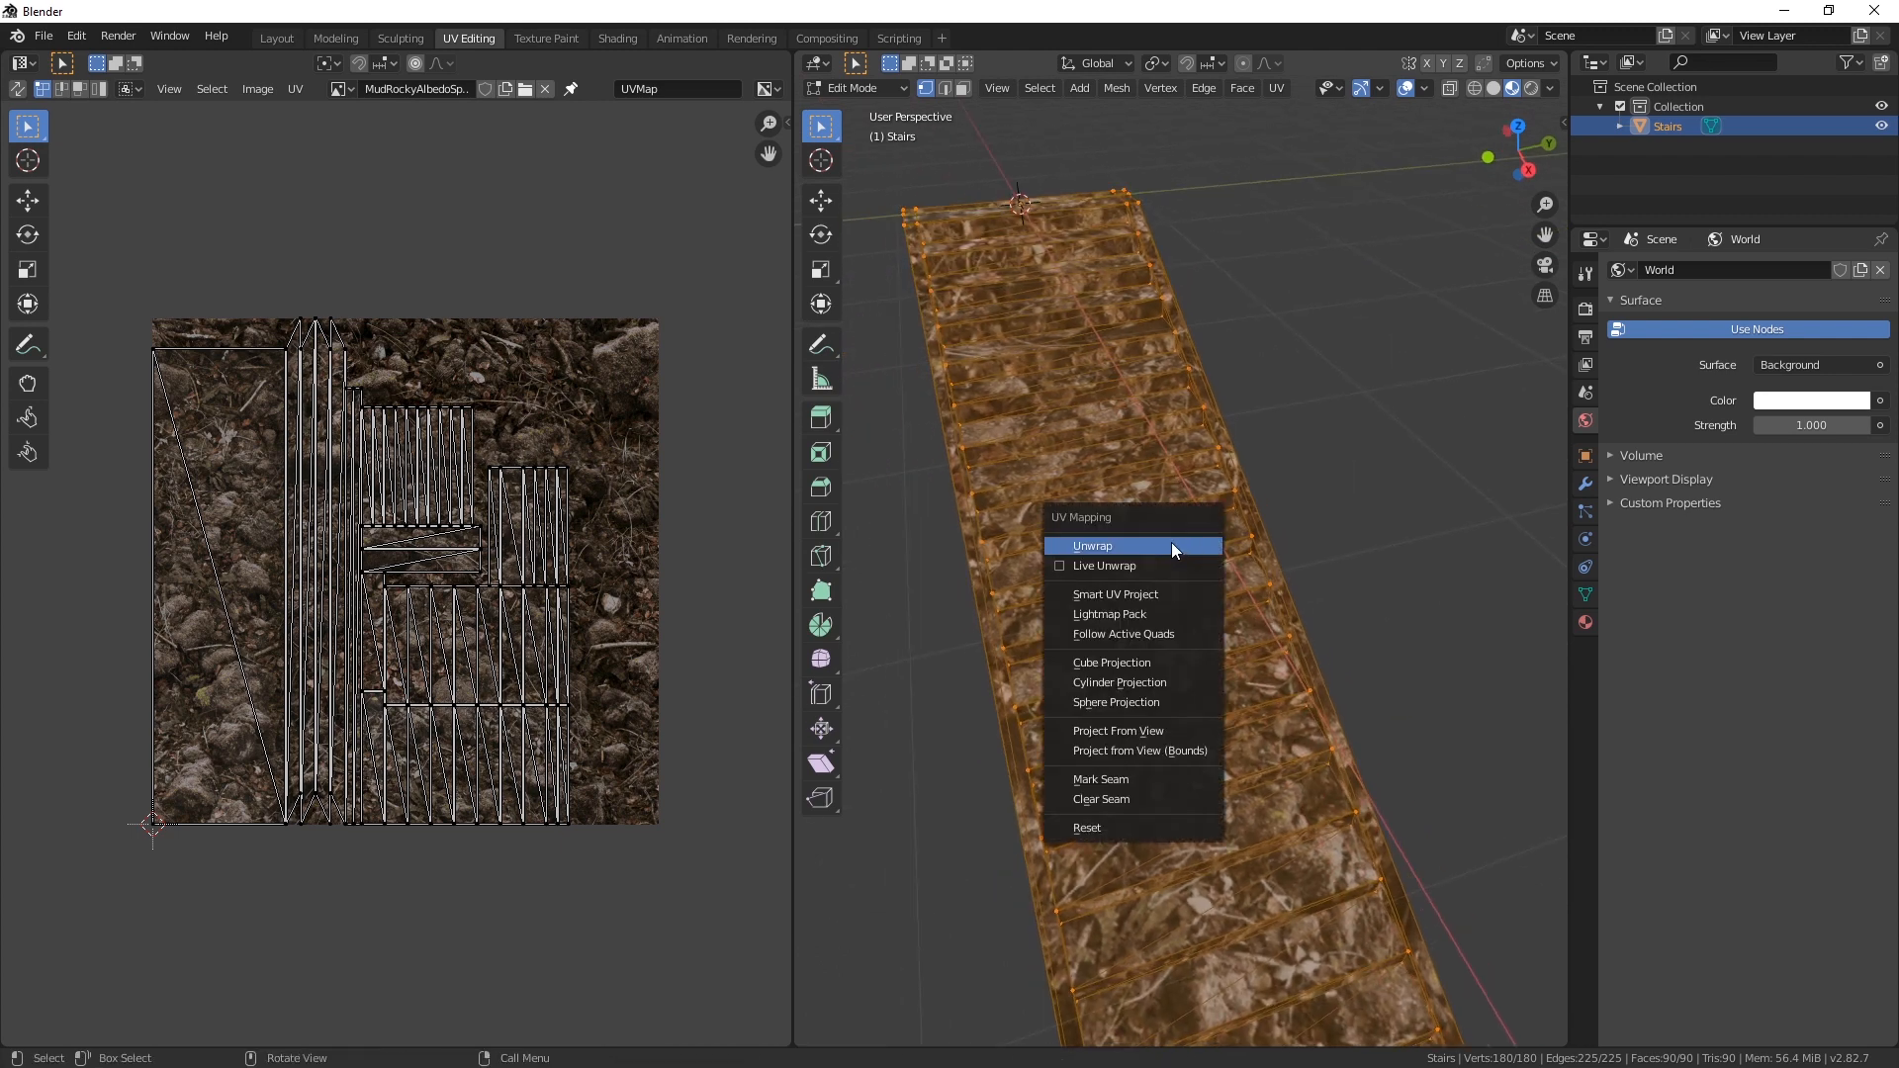
left_click(1149, 595)
left_click(1144, 744)
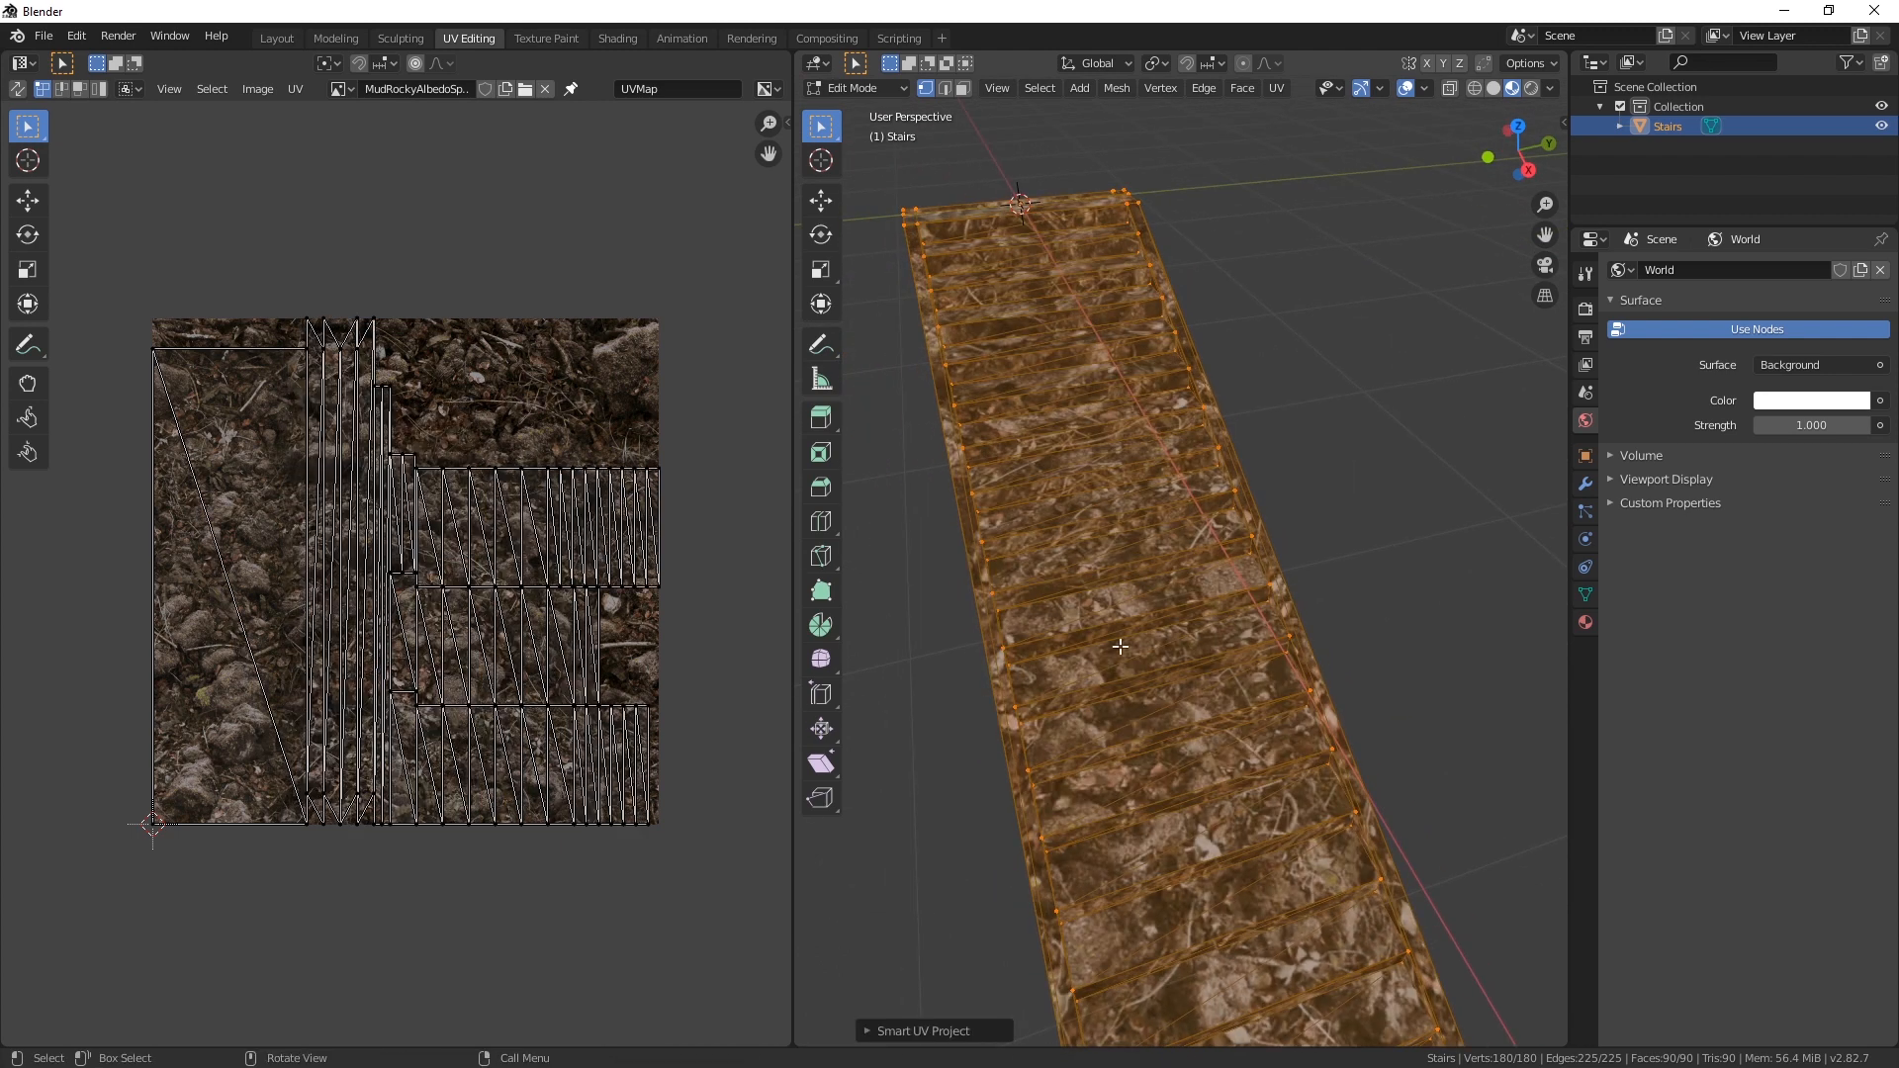
Step: Switch to edge selection, select the long upper edge along the stairs' side rail and mark it as a seam
key("shift+grave")
left_click(1063, 355)
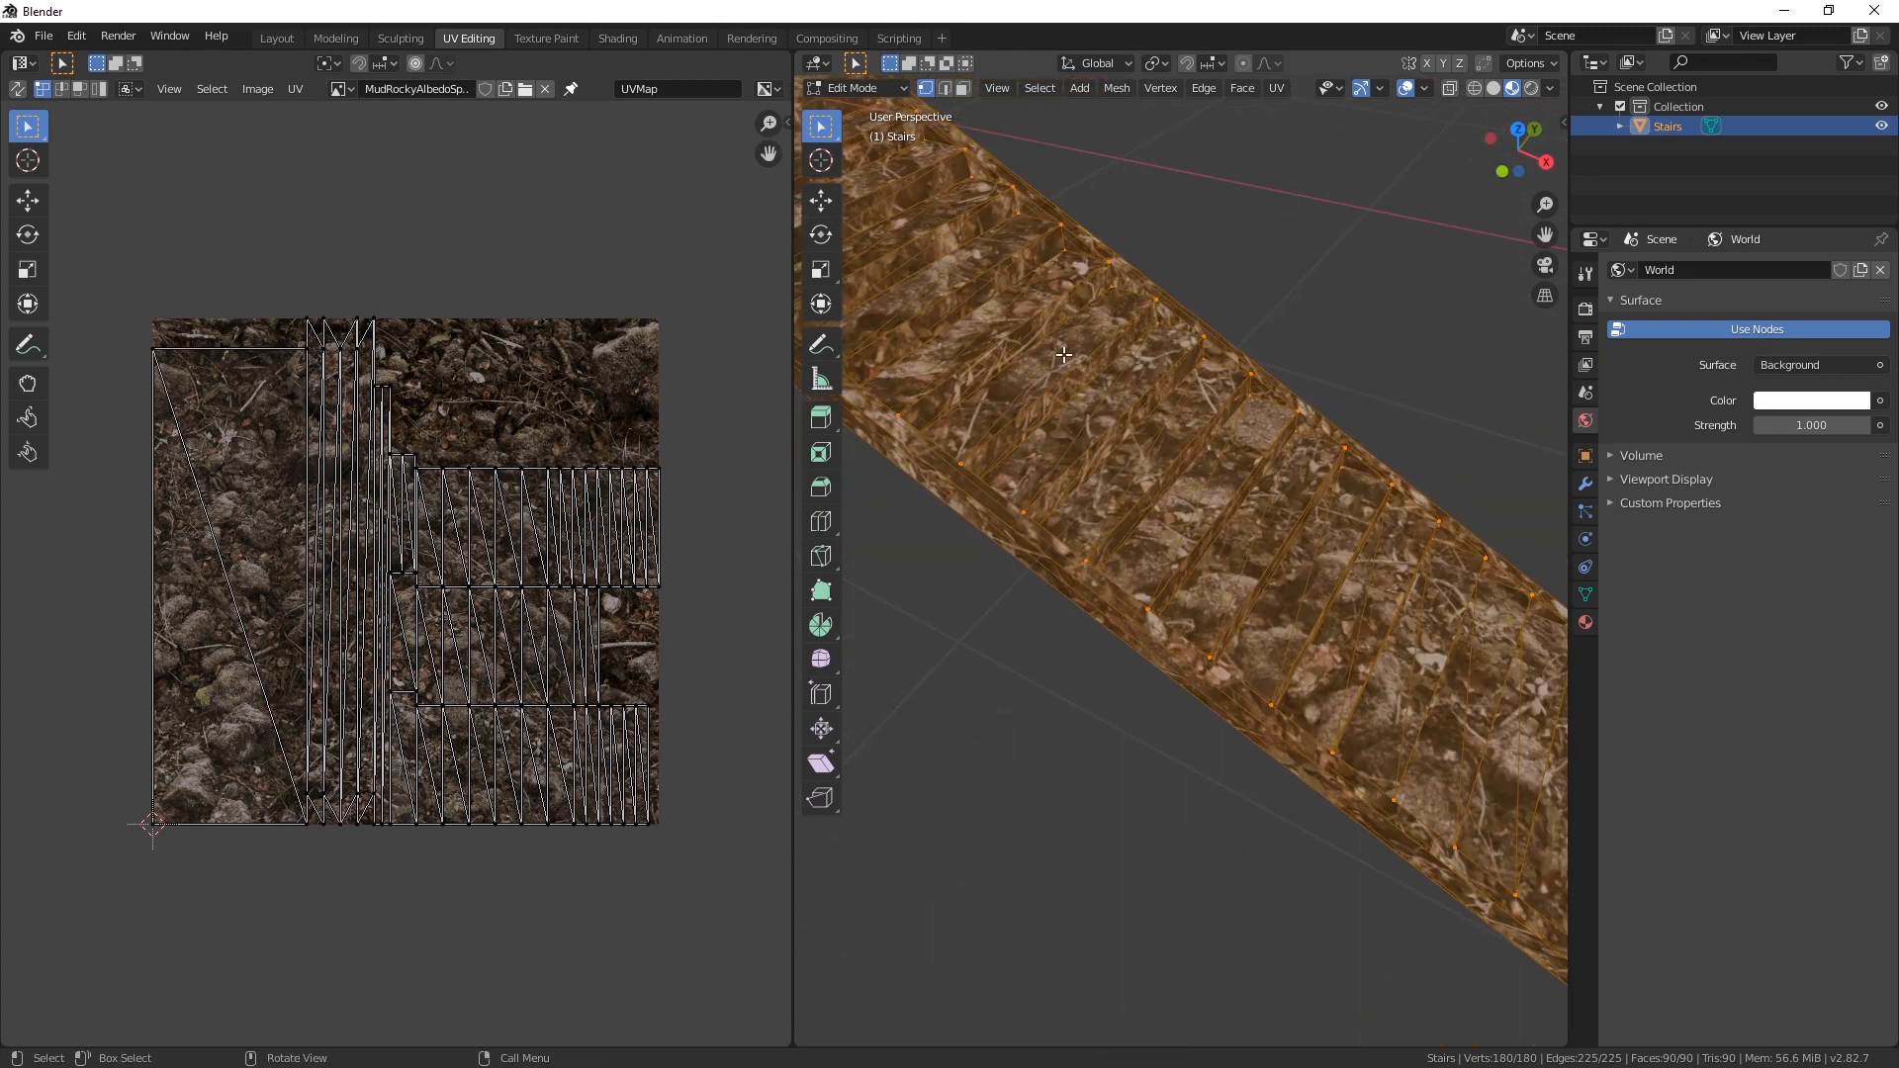
key("t")
key("shift+grave")
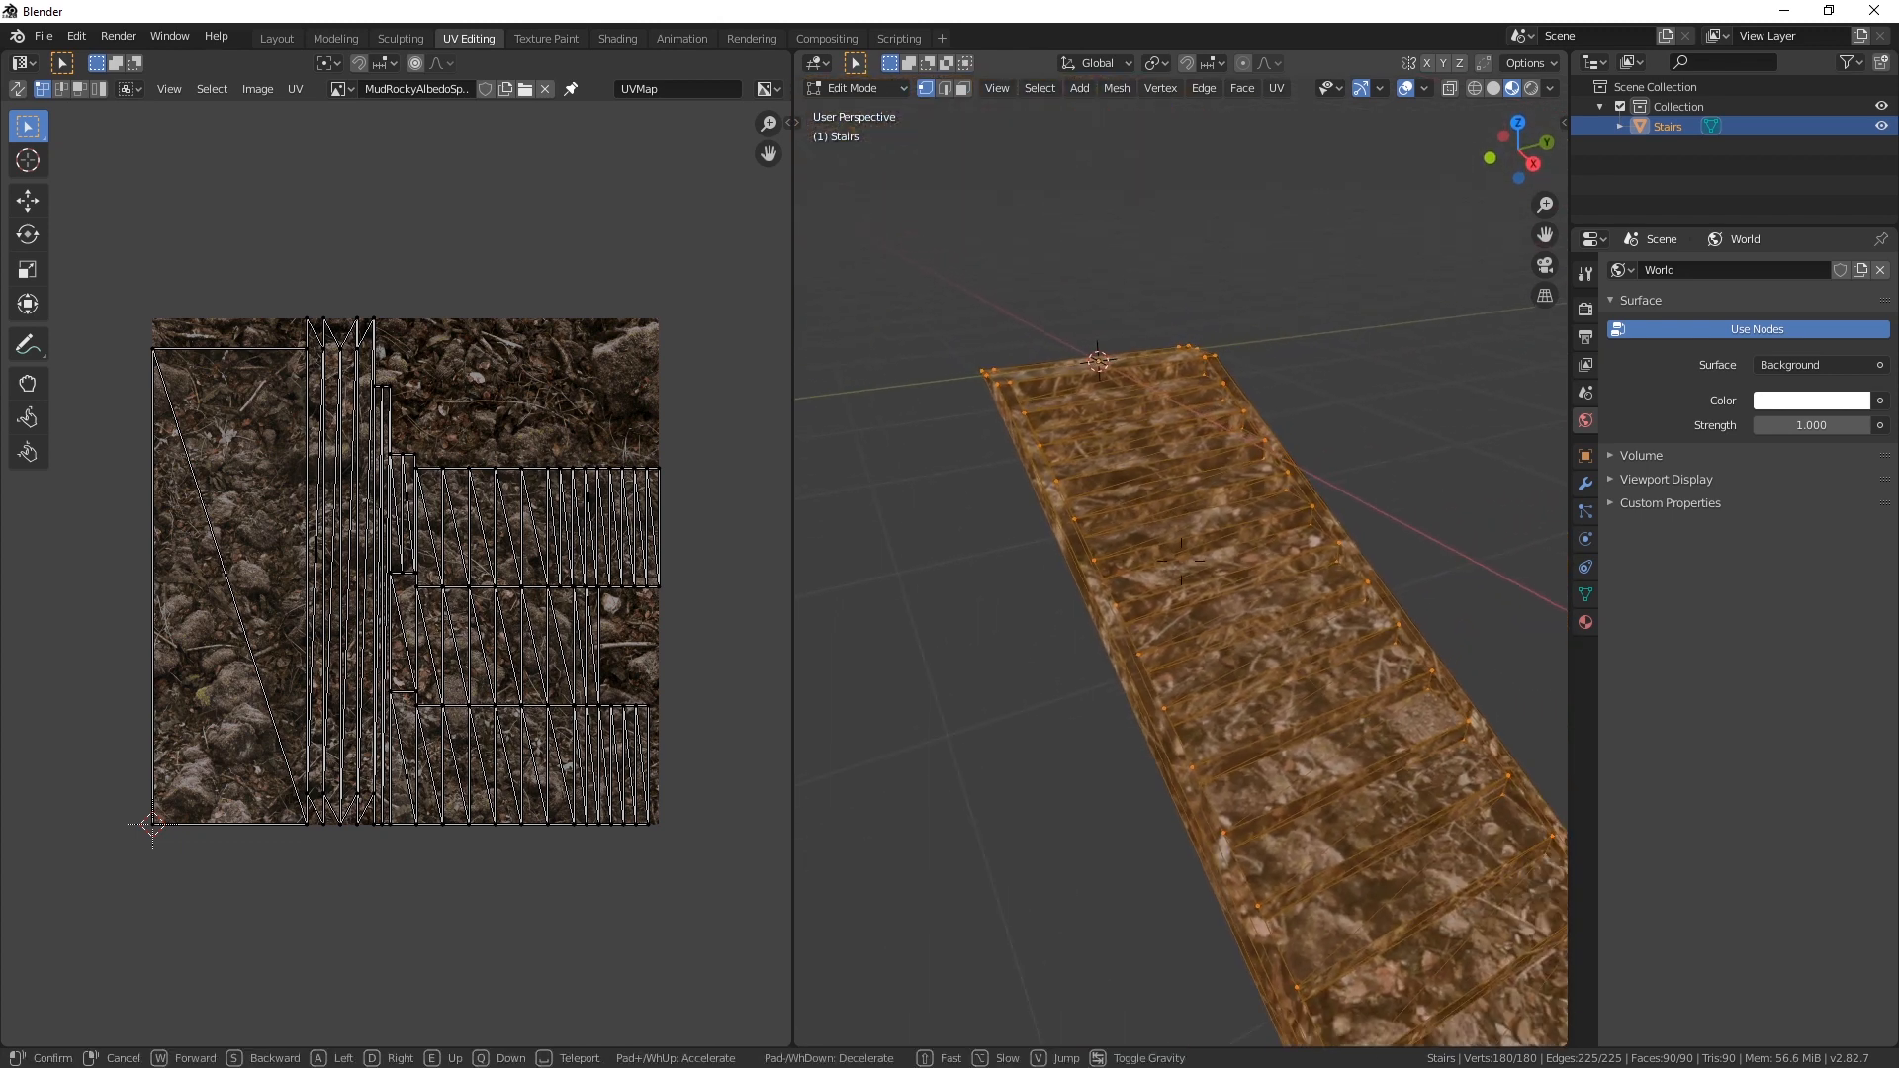
left_click(1097, 499)
key("2")
left_click(955, 373)
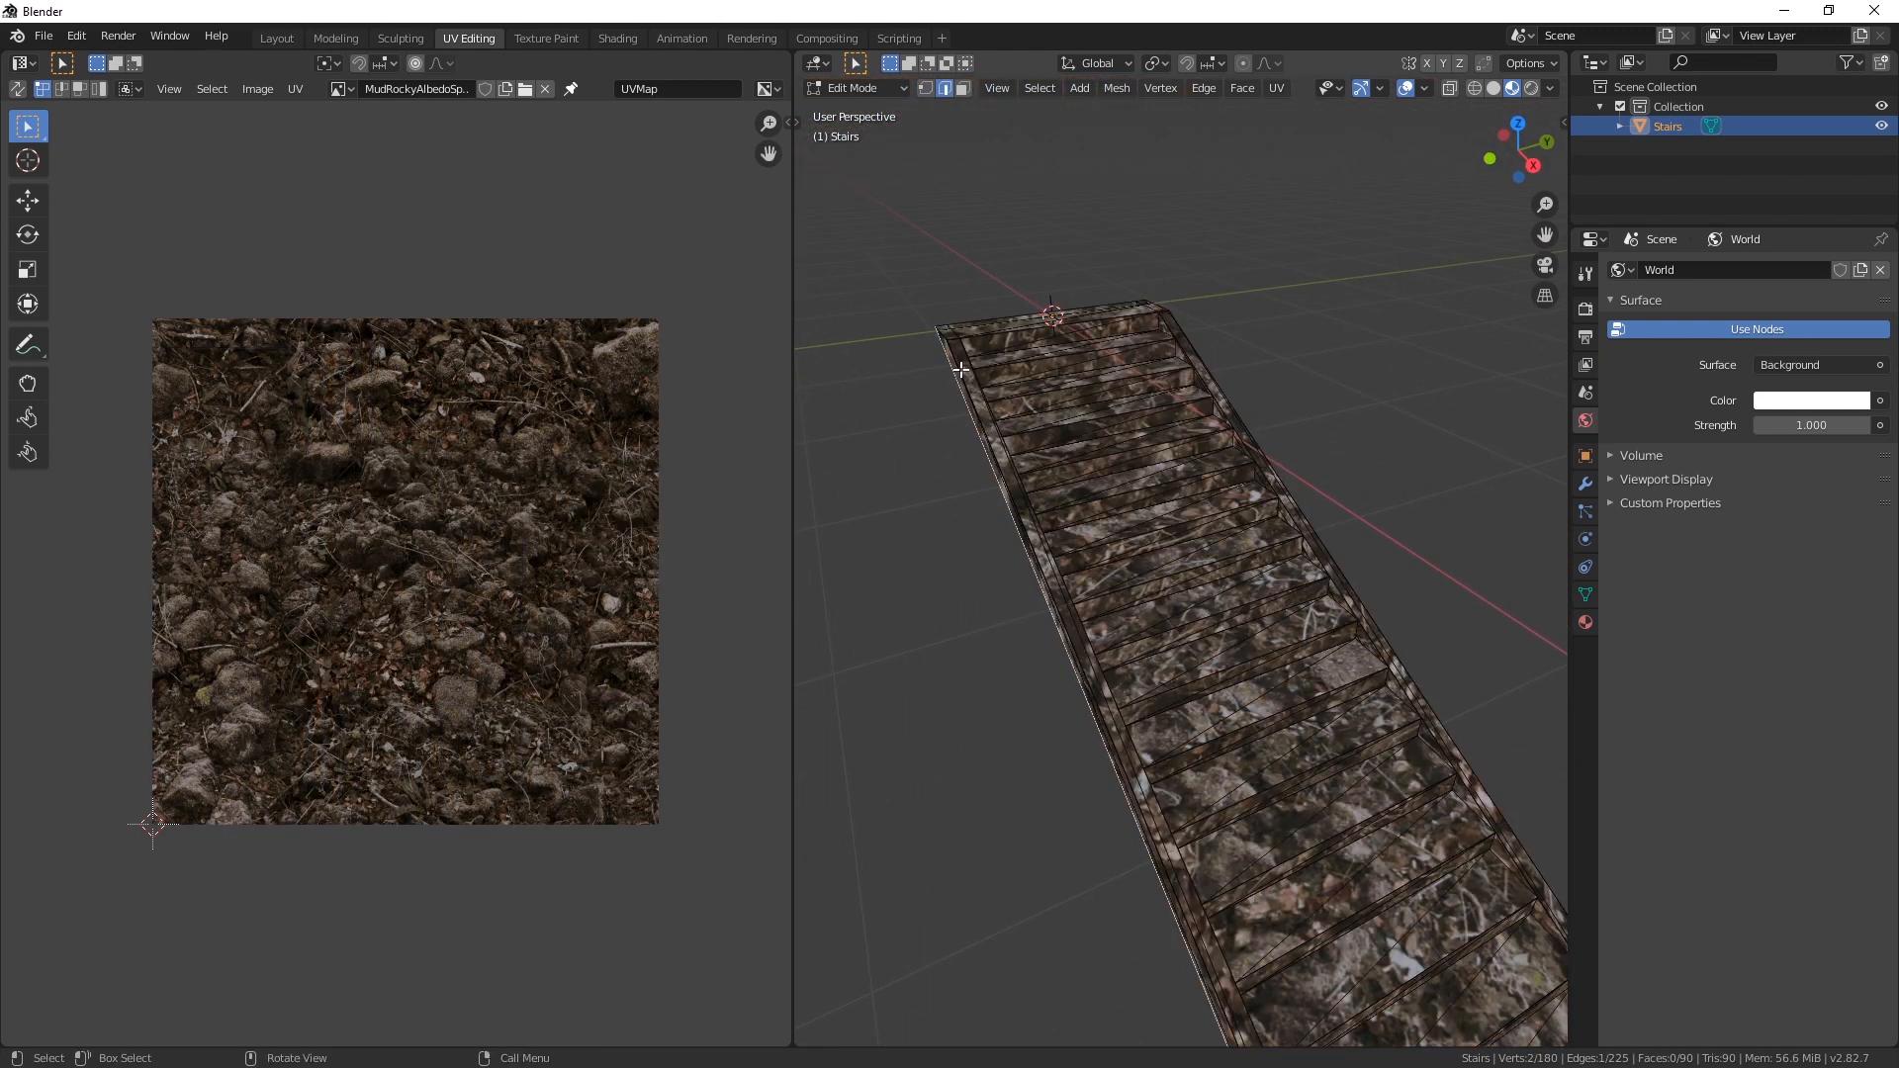
key("shift+grave")
left_click(1182, 562)
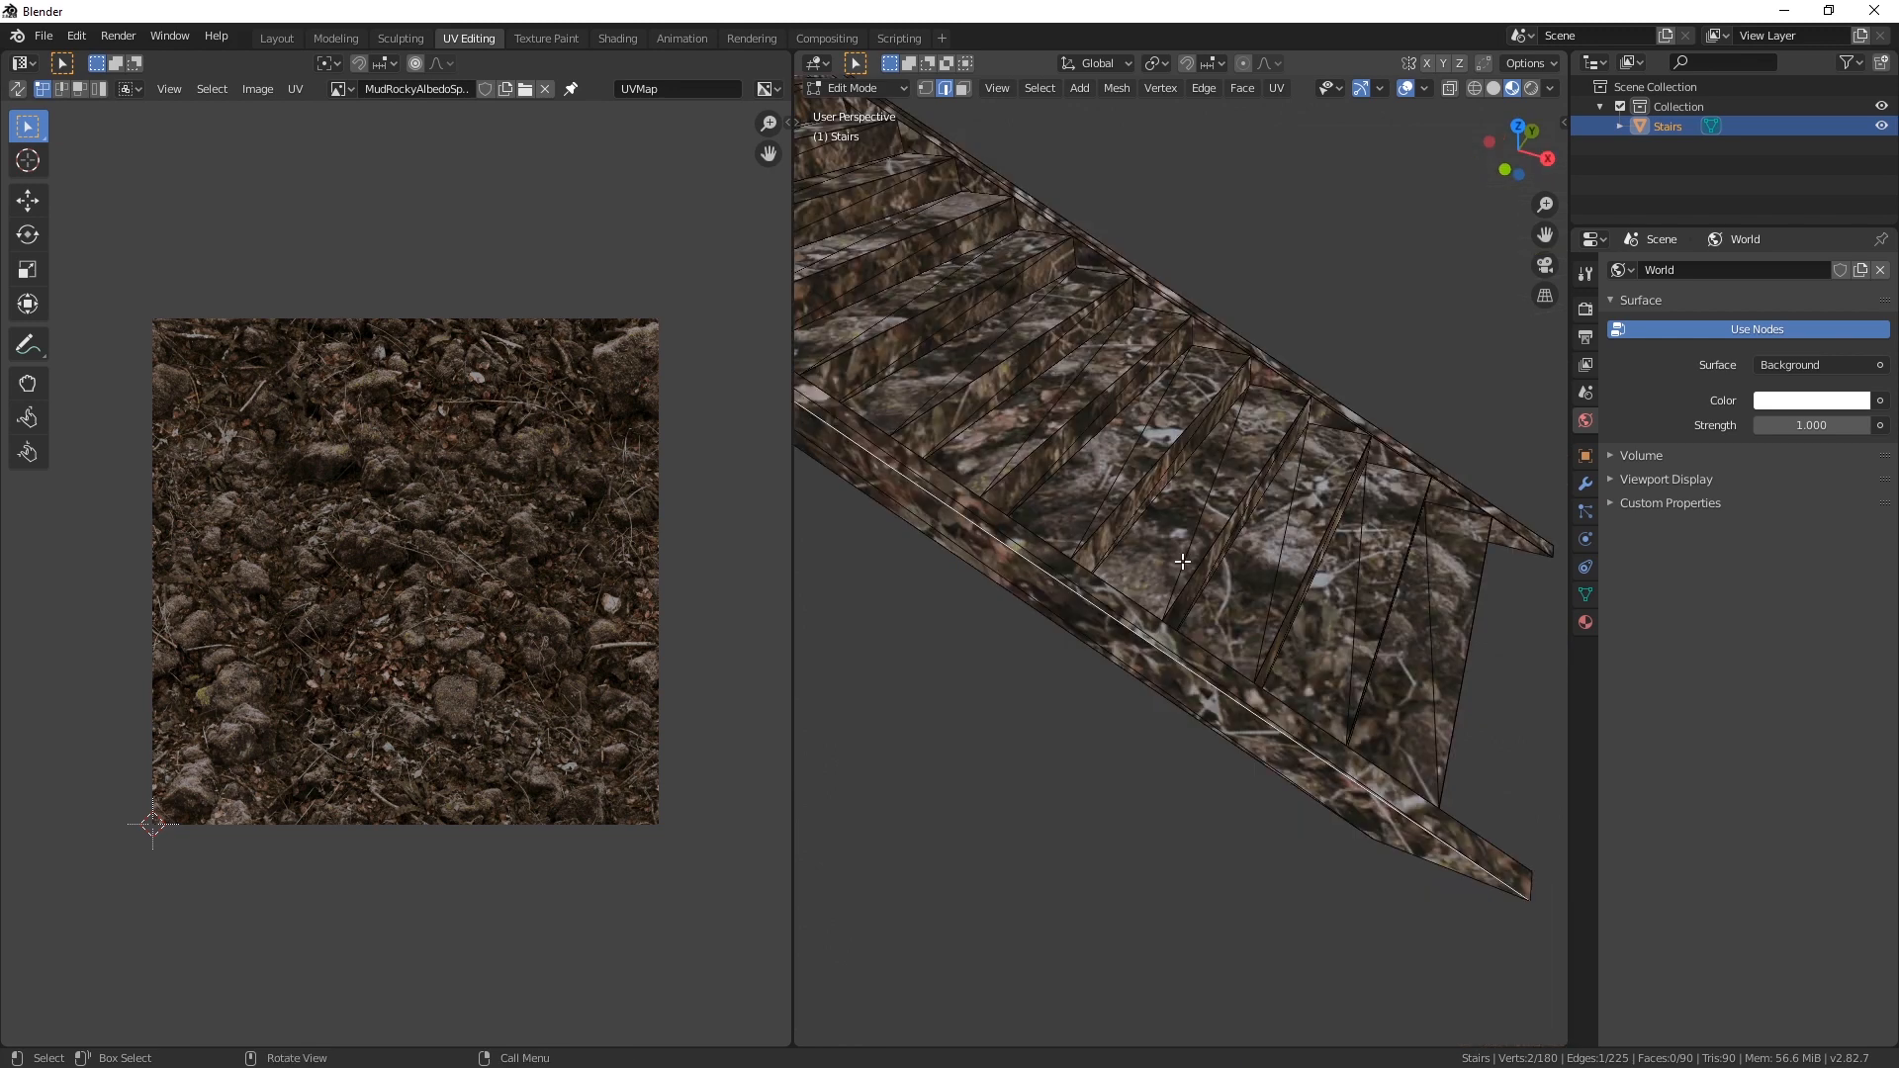
right_click(1182, 562)
left_click(1137, 738)
Step: Switch to face selection, select all faces of the stairs and merge their duplicate vertices by distance
key("shift+grave")
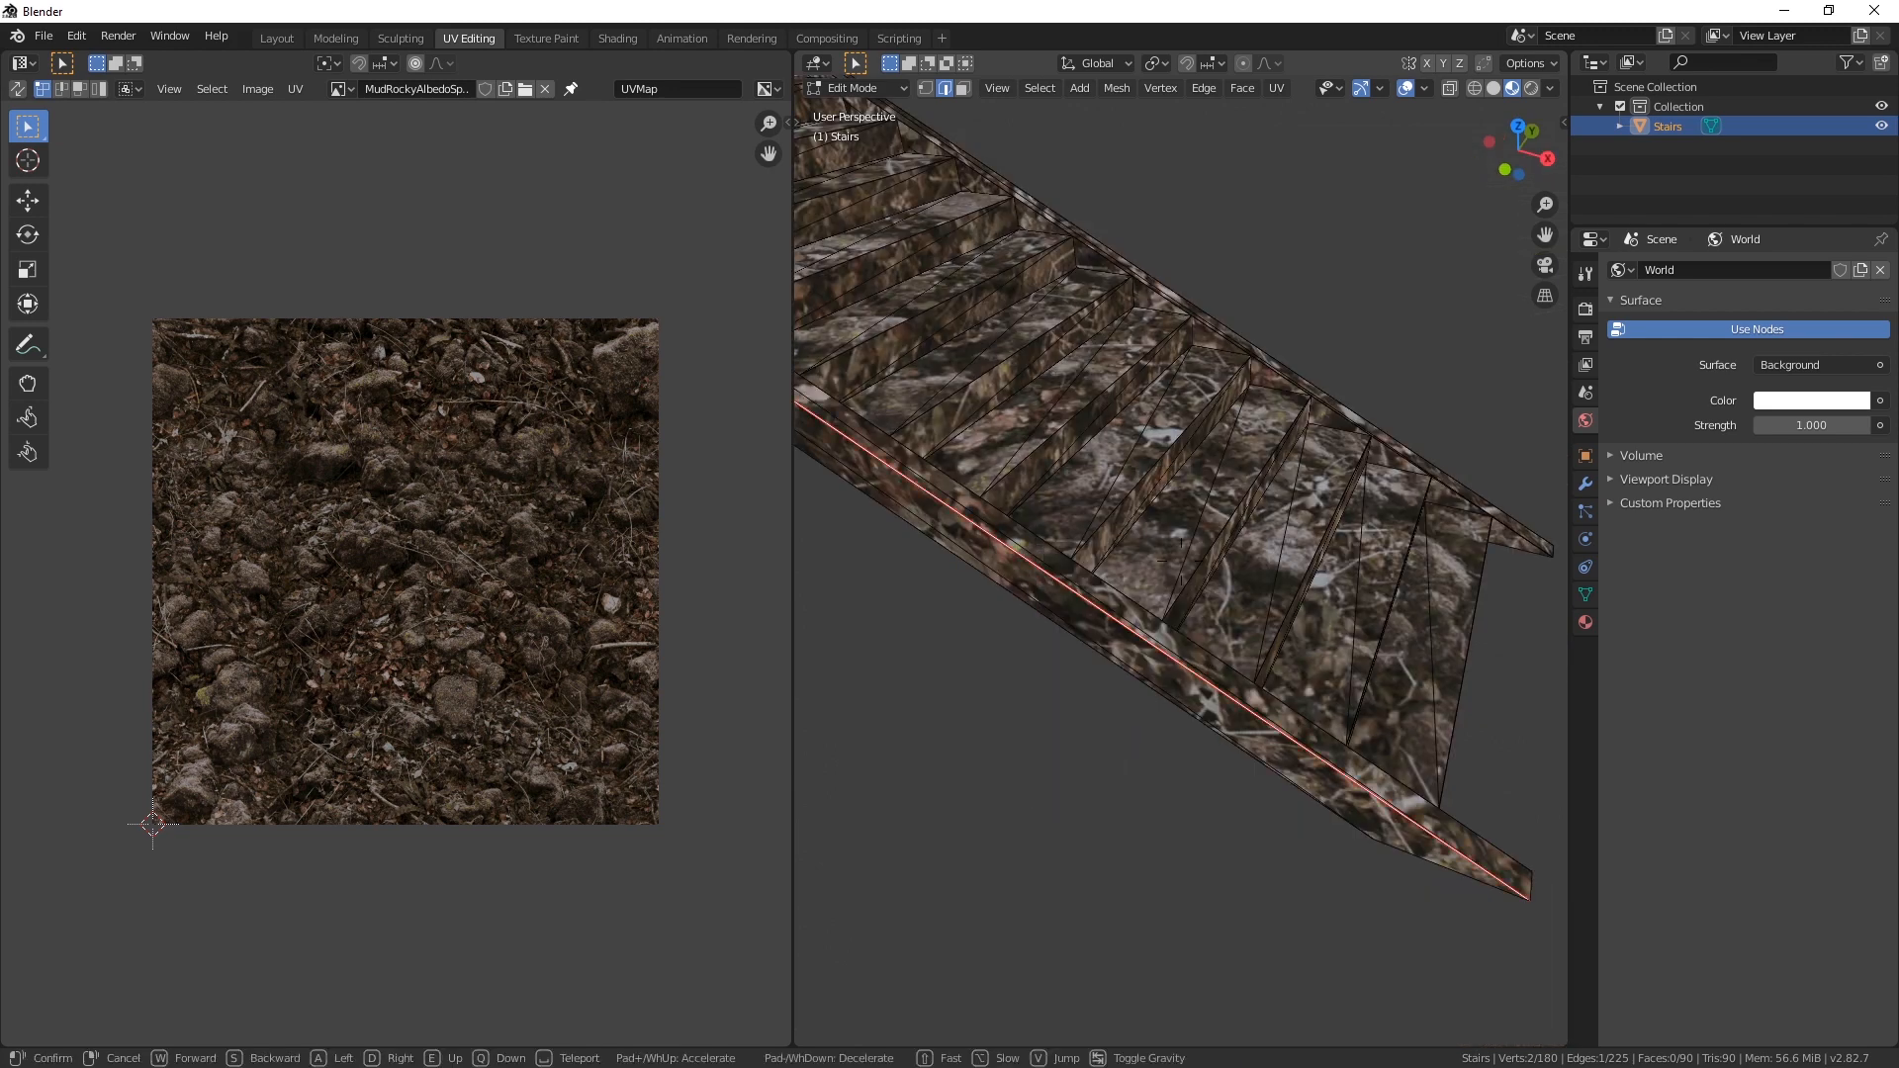
key("s")
key("q")
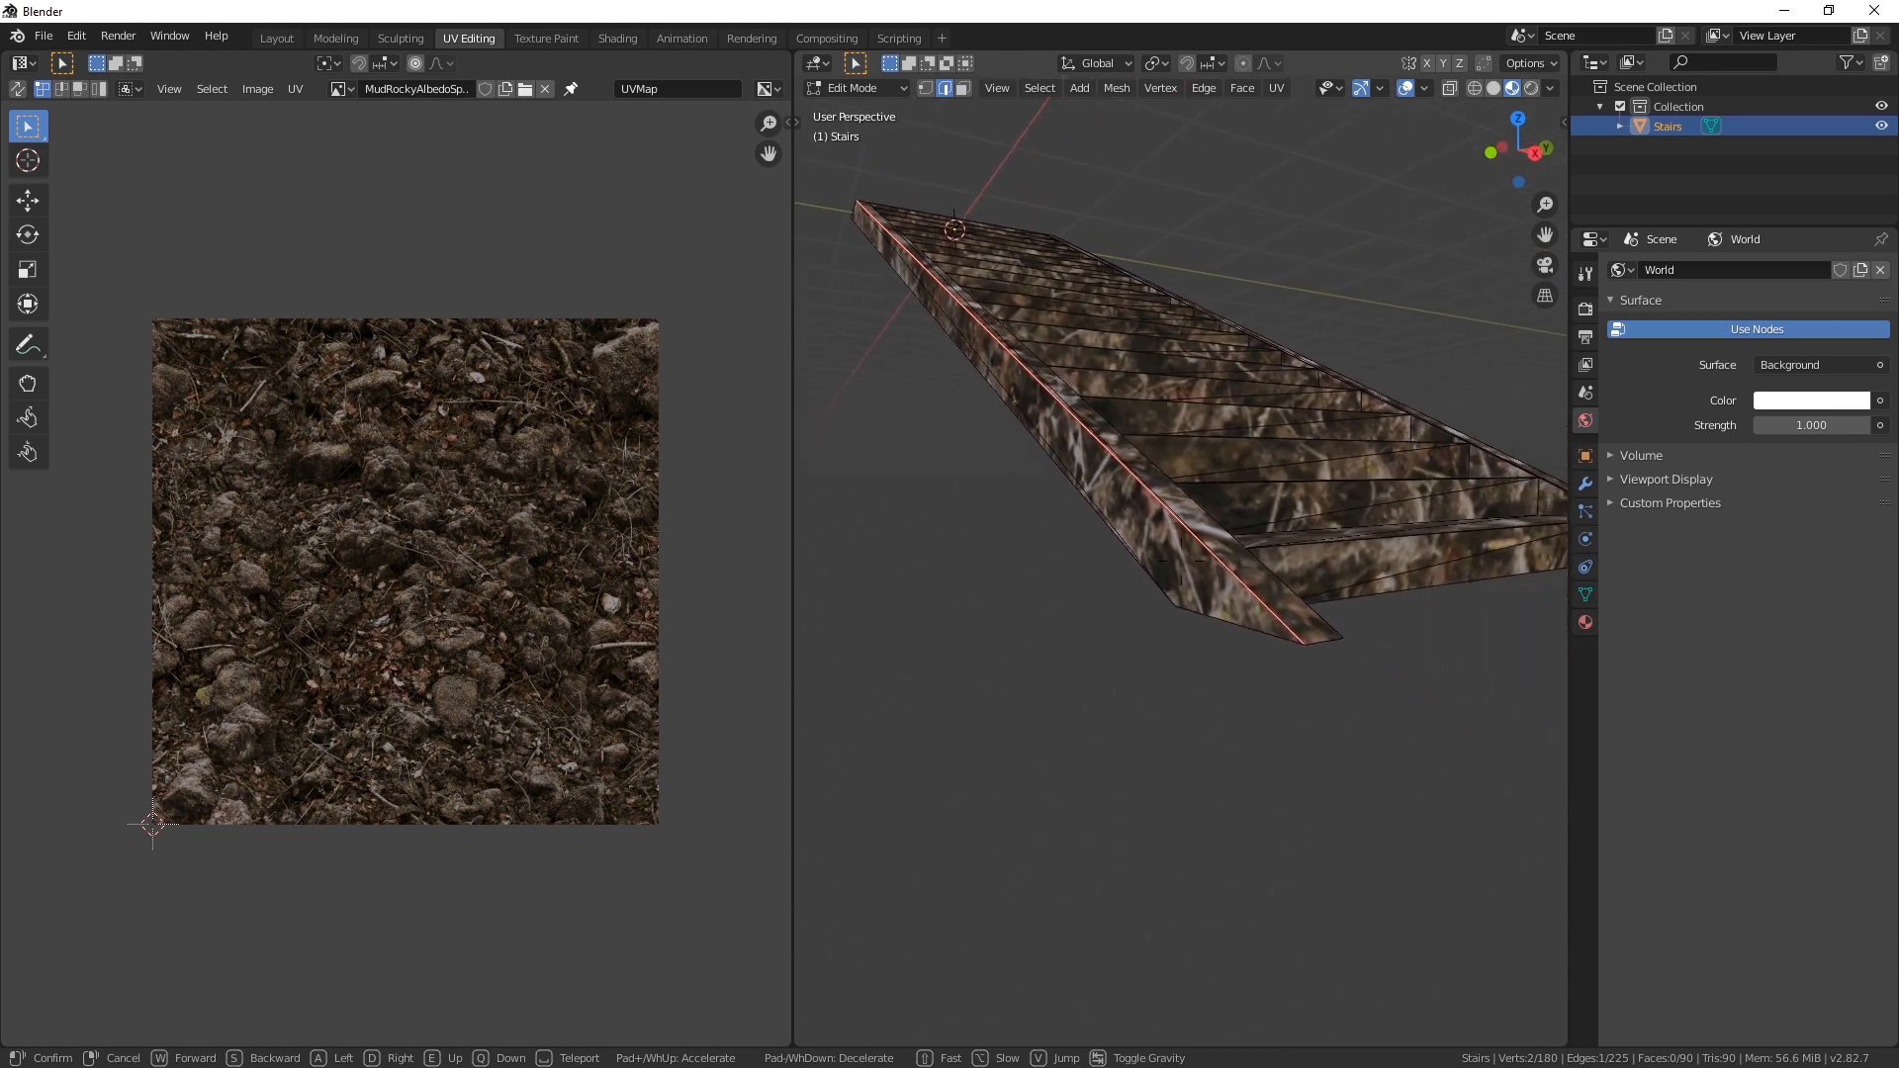
key("d")
key("a")
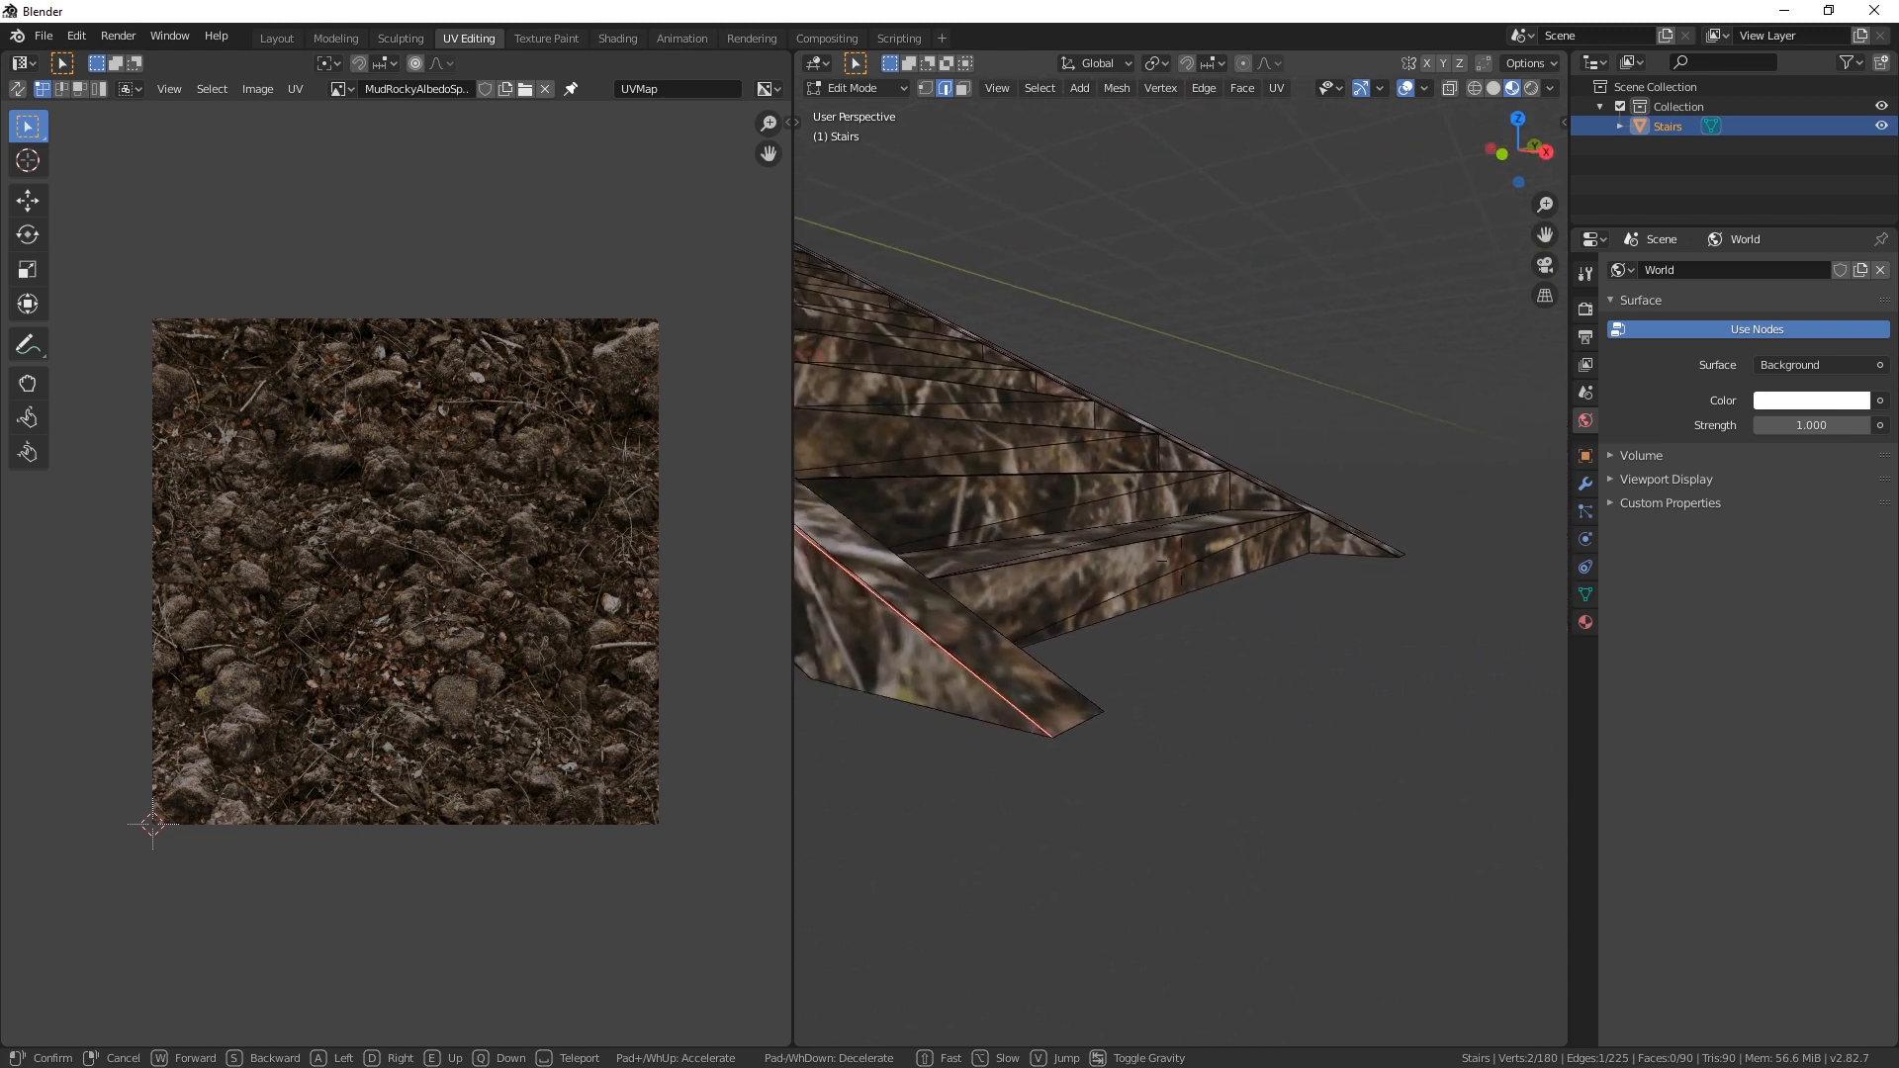
left_click(1159, 582)
key("3")
key("a")
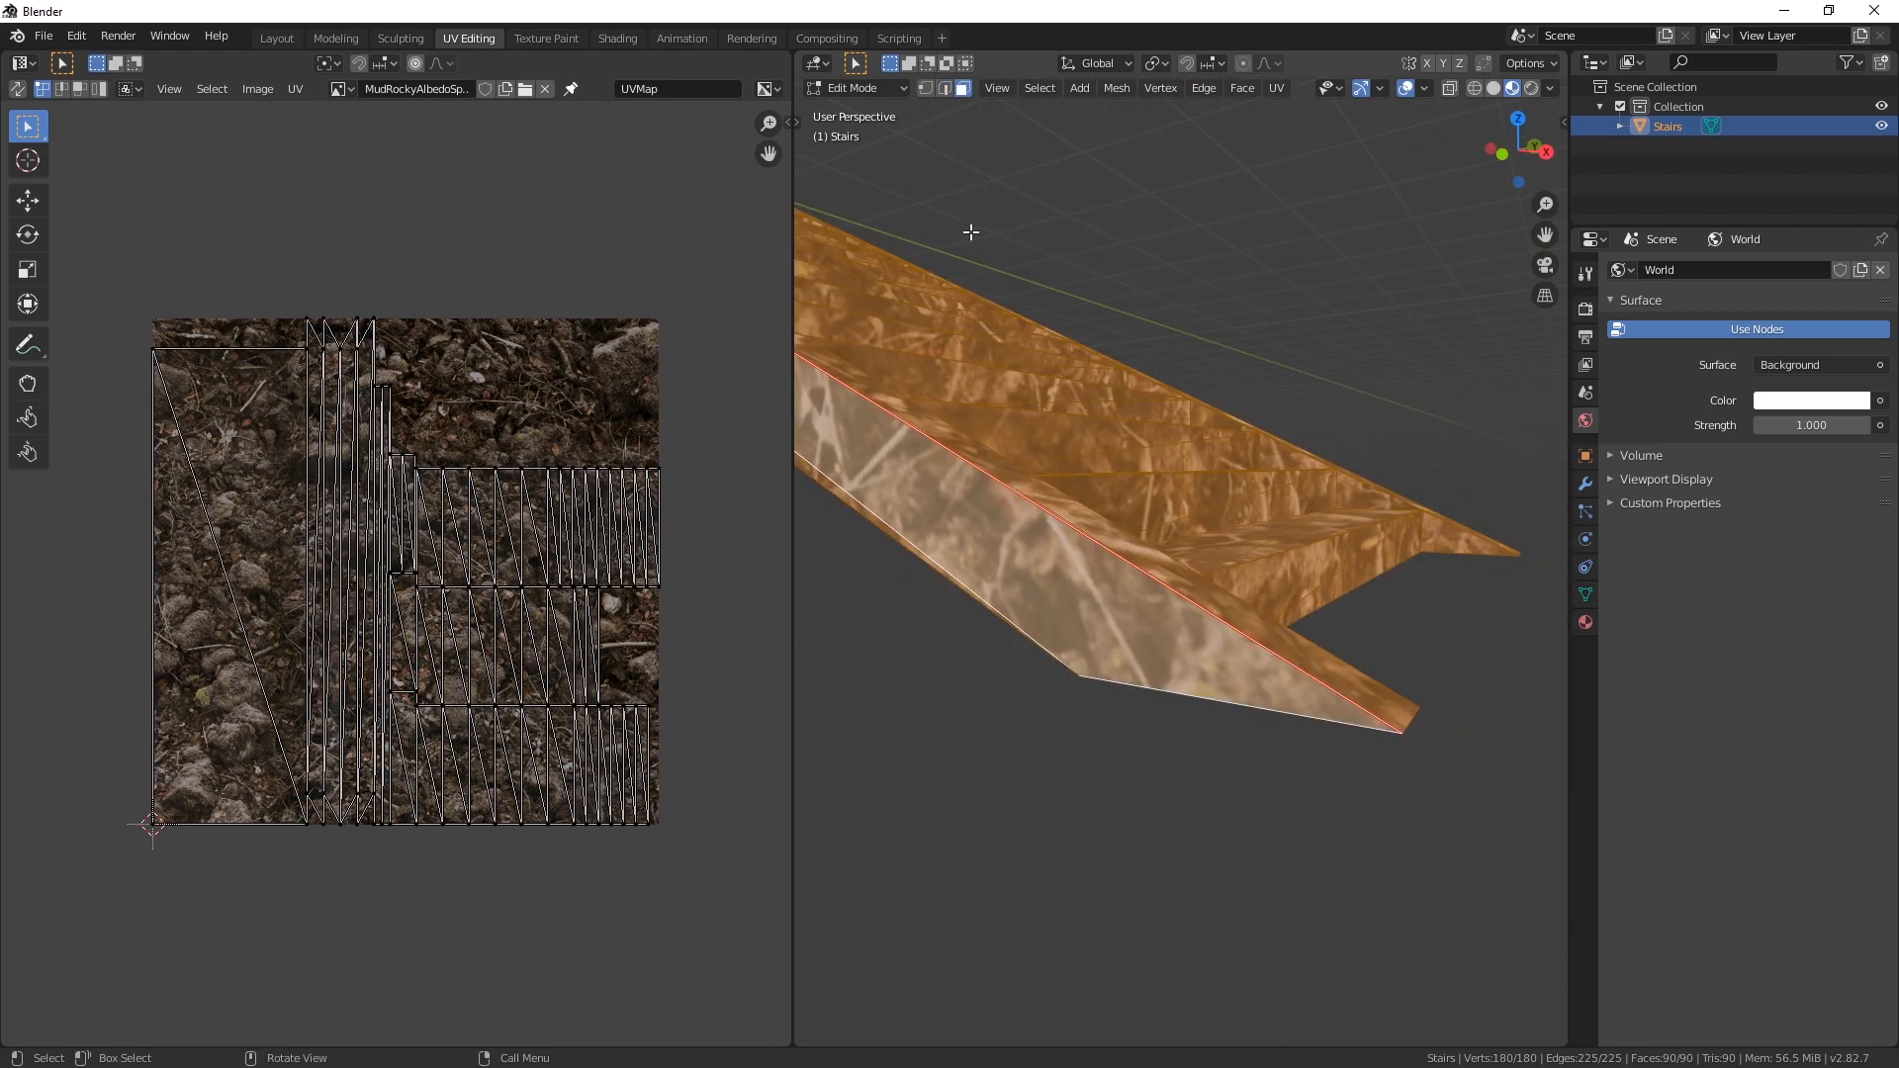
left_click(1115, 87)
mouse_move(1197, 479)
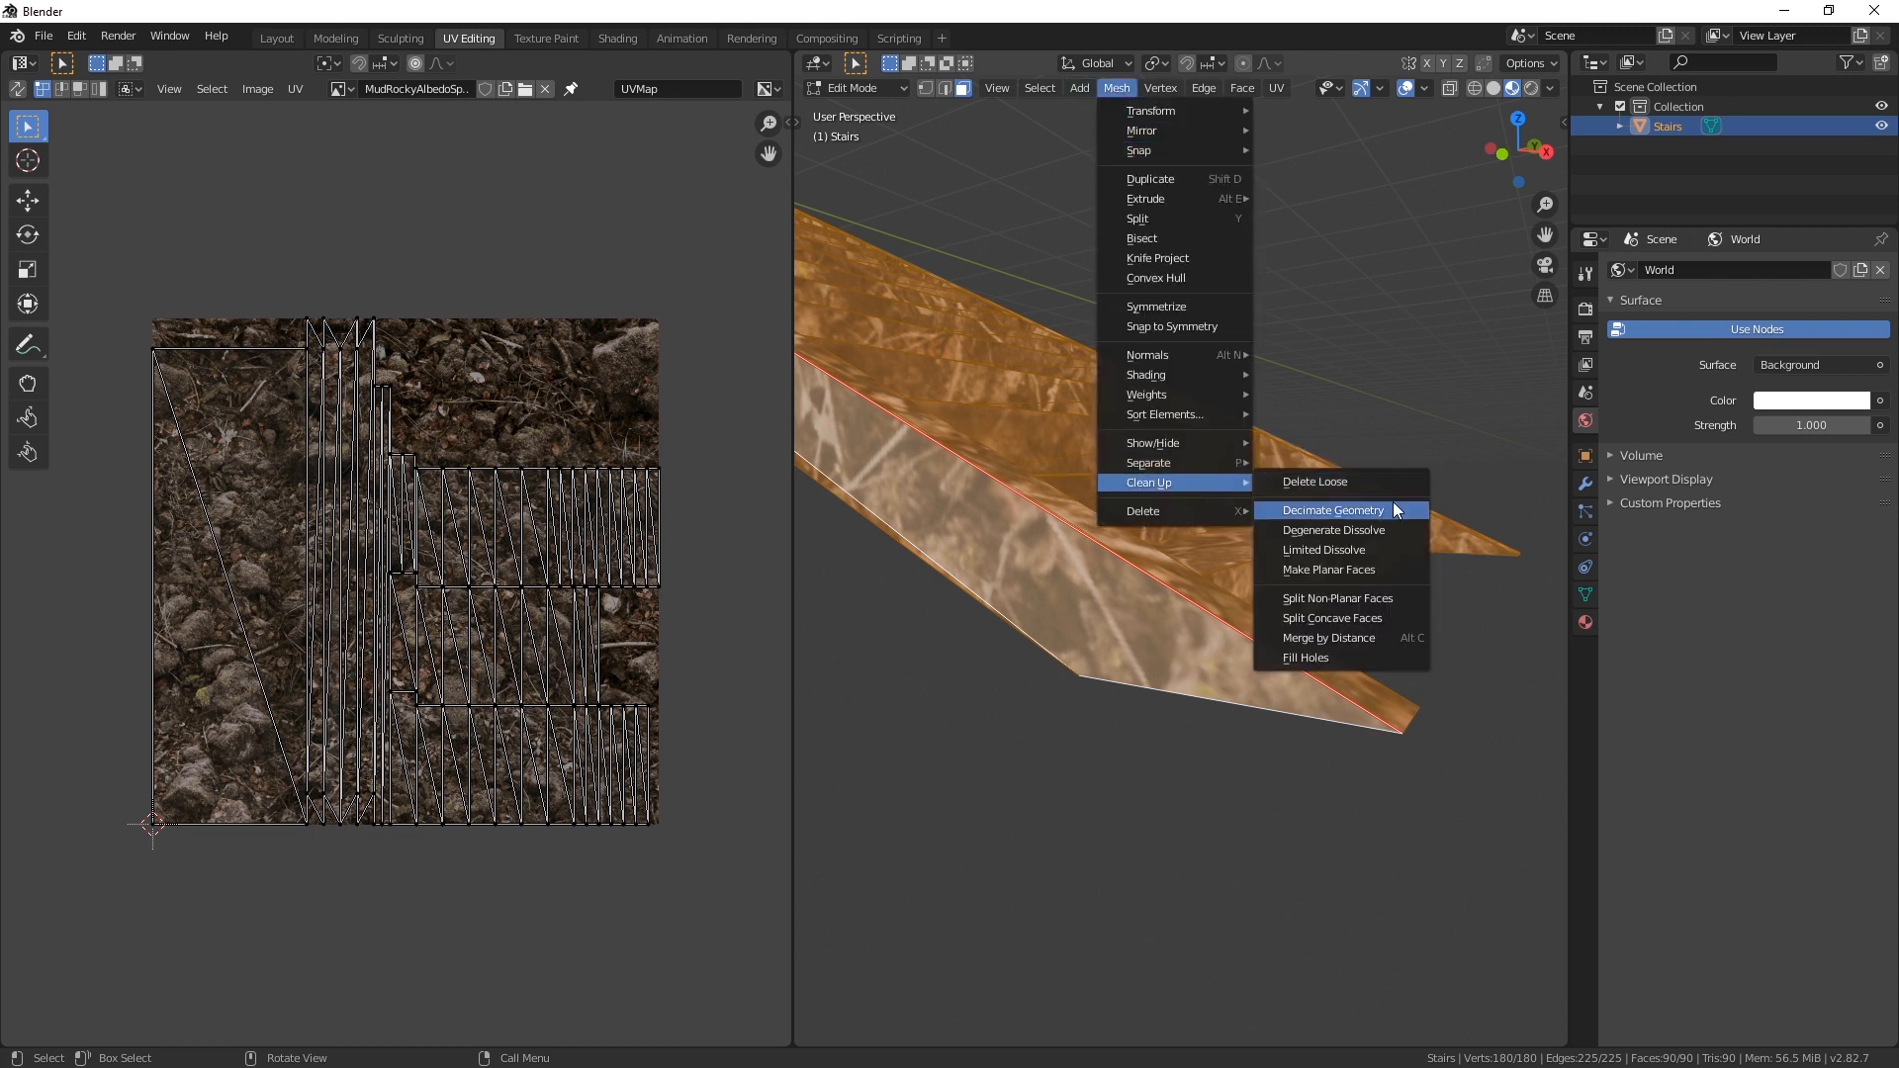
left_click(1335, 638)
Step: Unwrap the merged stairs mesh, reproject it with Smart UV Project at an angle limit of 66, and inspect the texture
key("u")
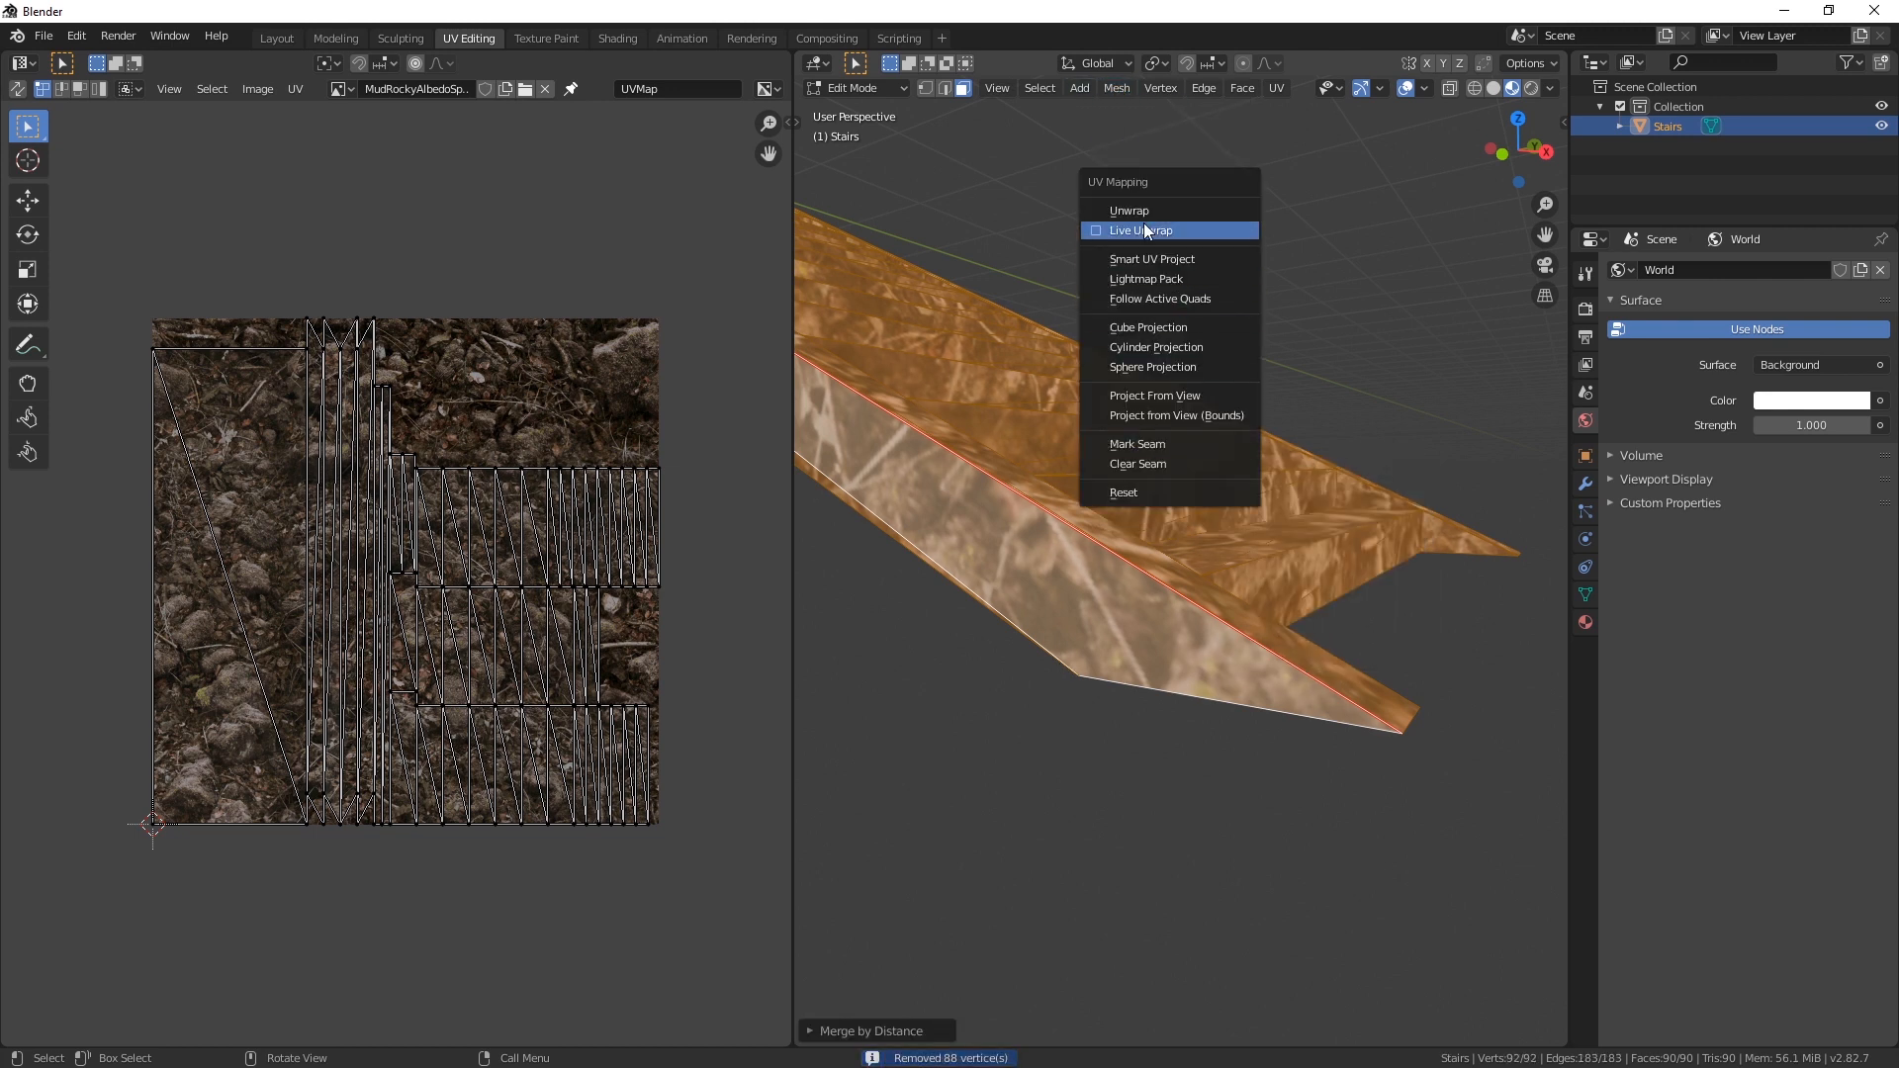
left_click(1130, 210)
key("u")
left_click(1125, 379)
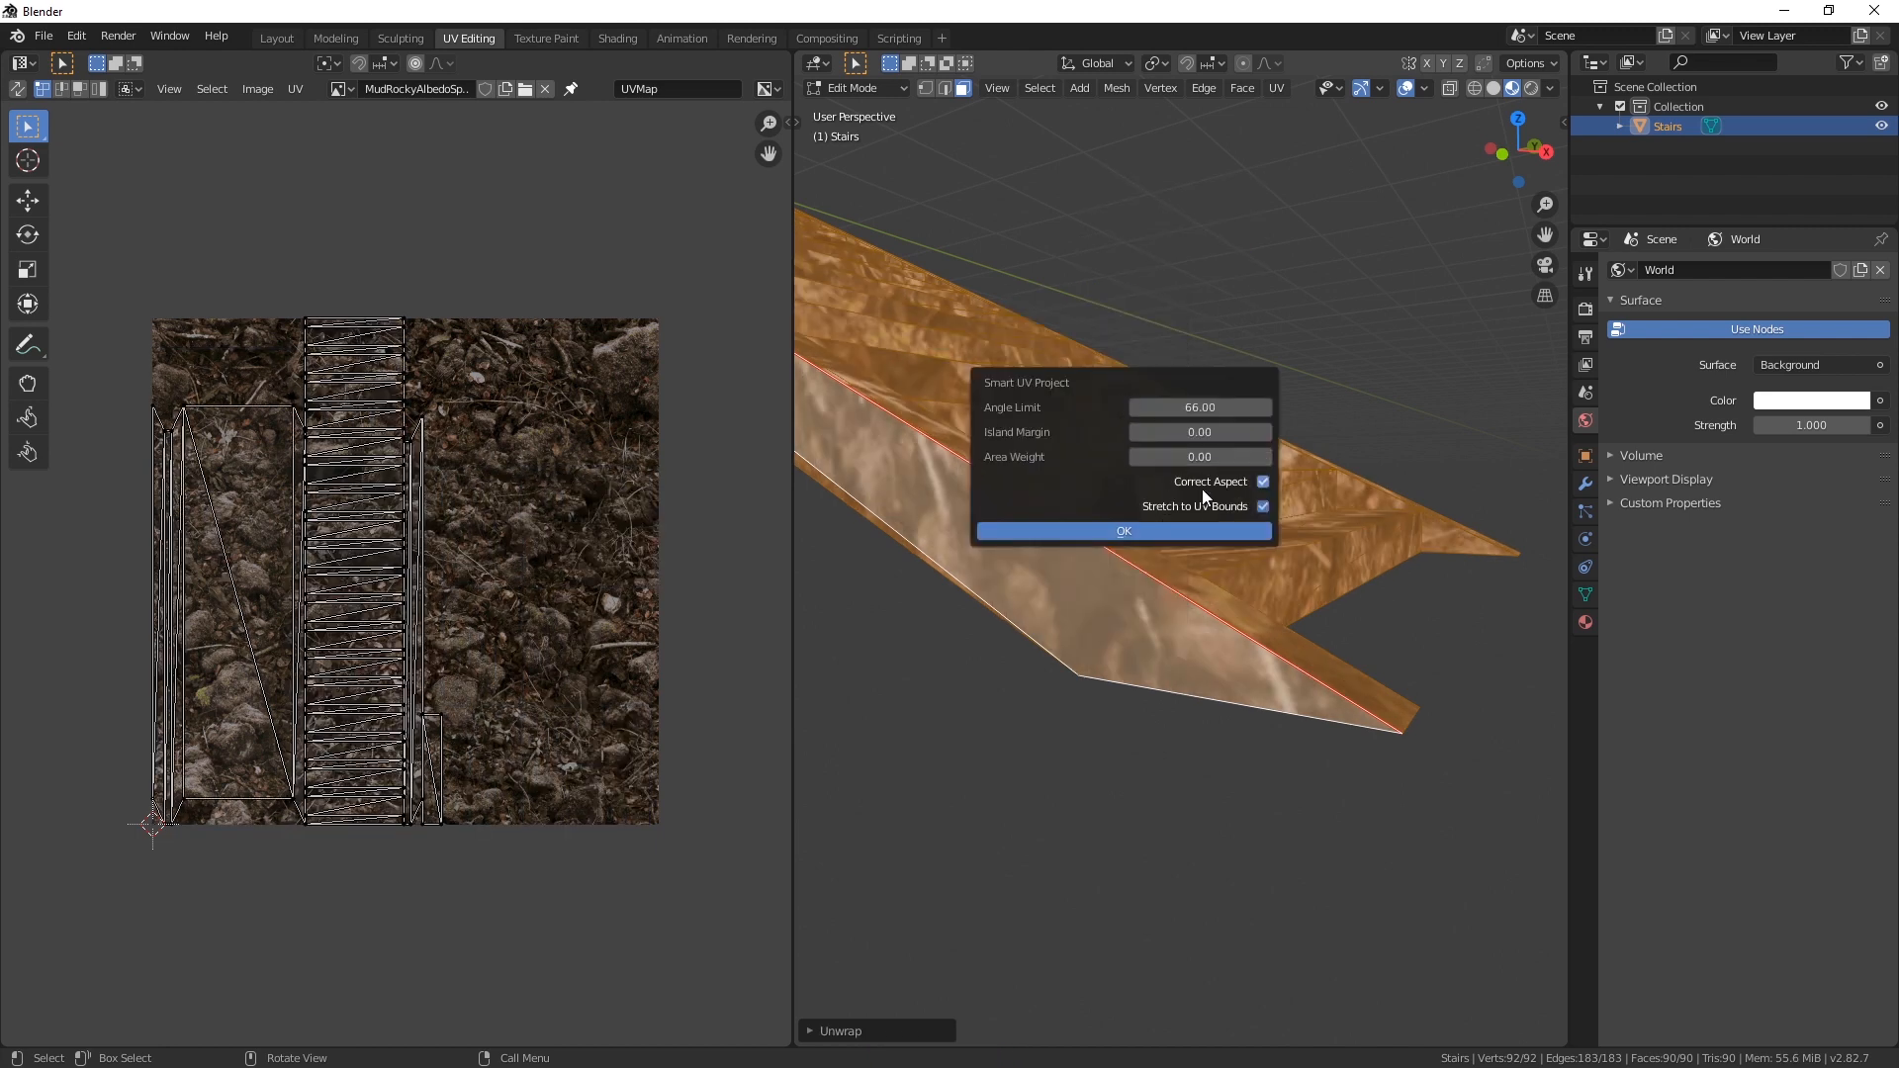
left_click(1179, 530)
key("shift+grave")
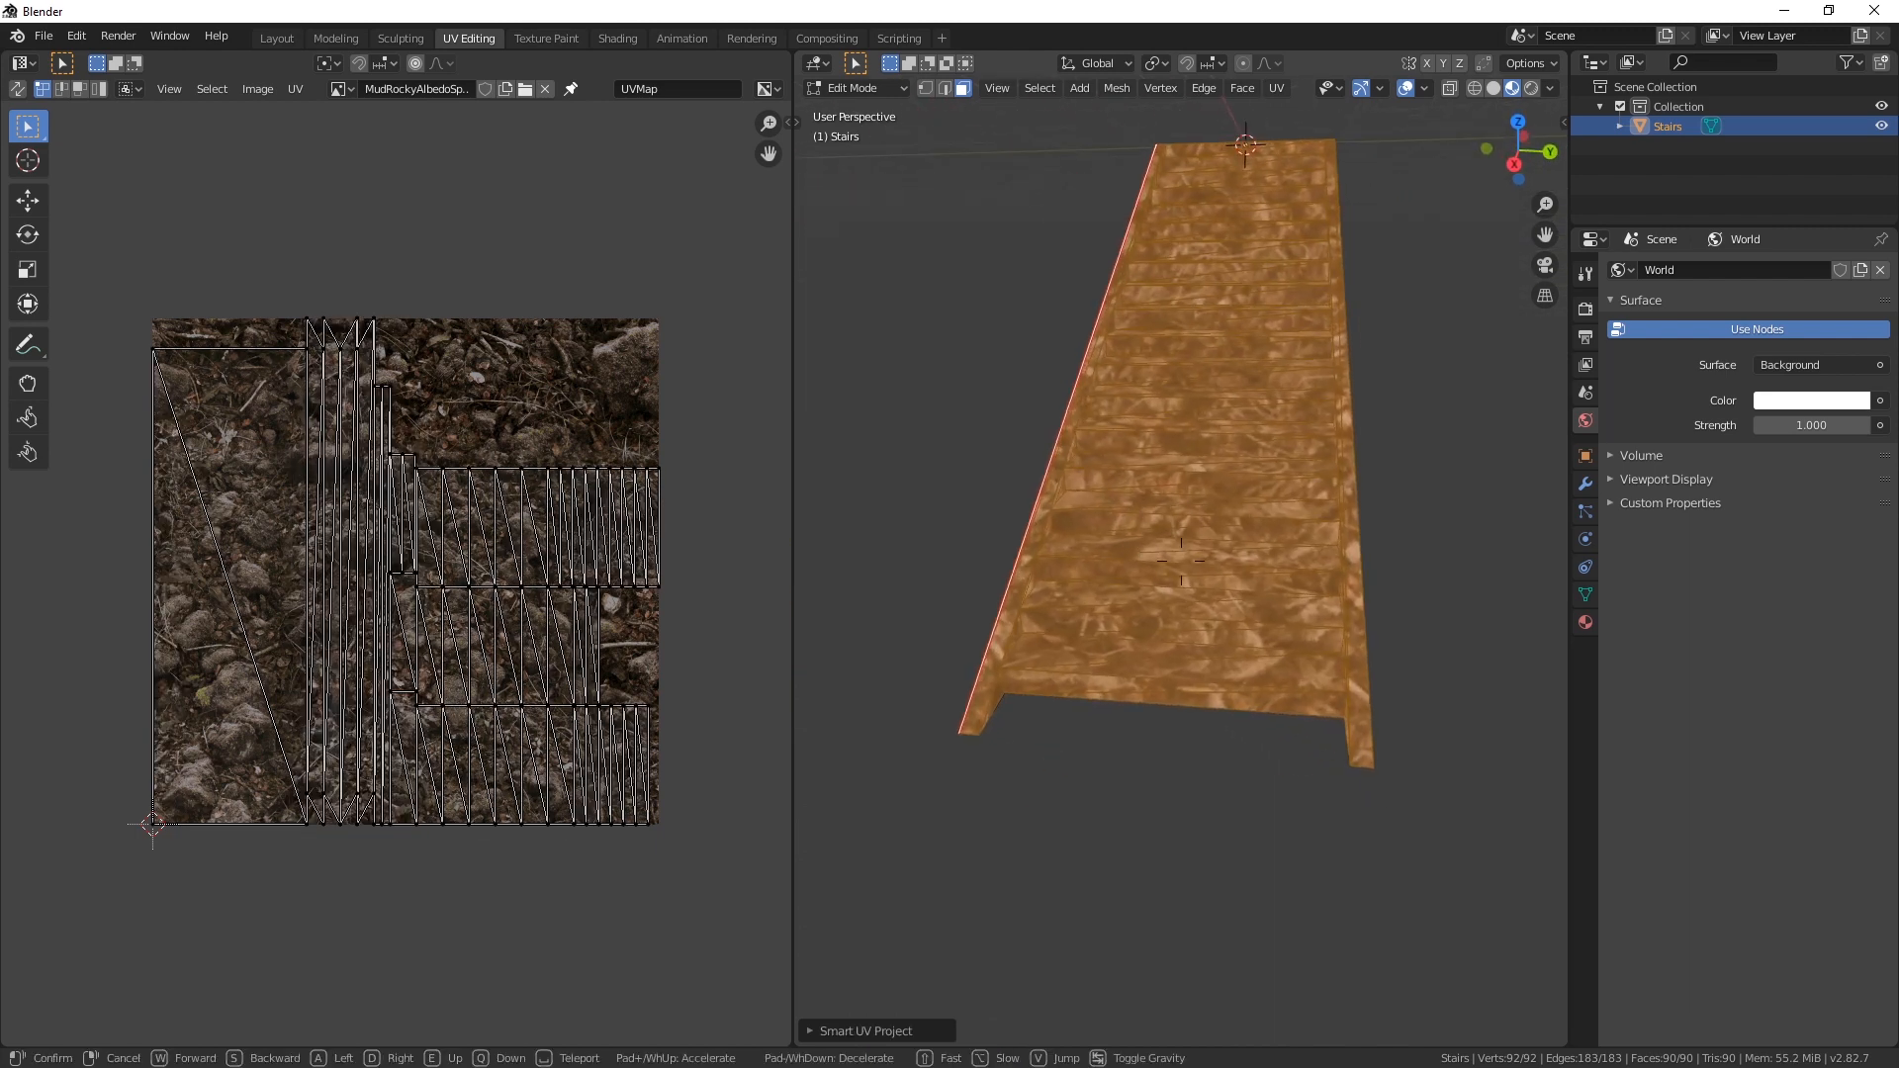
key("w")
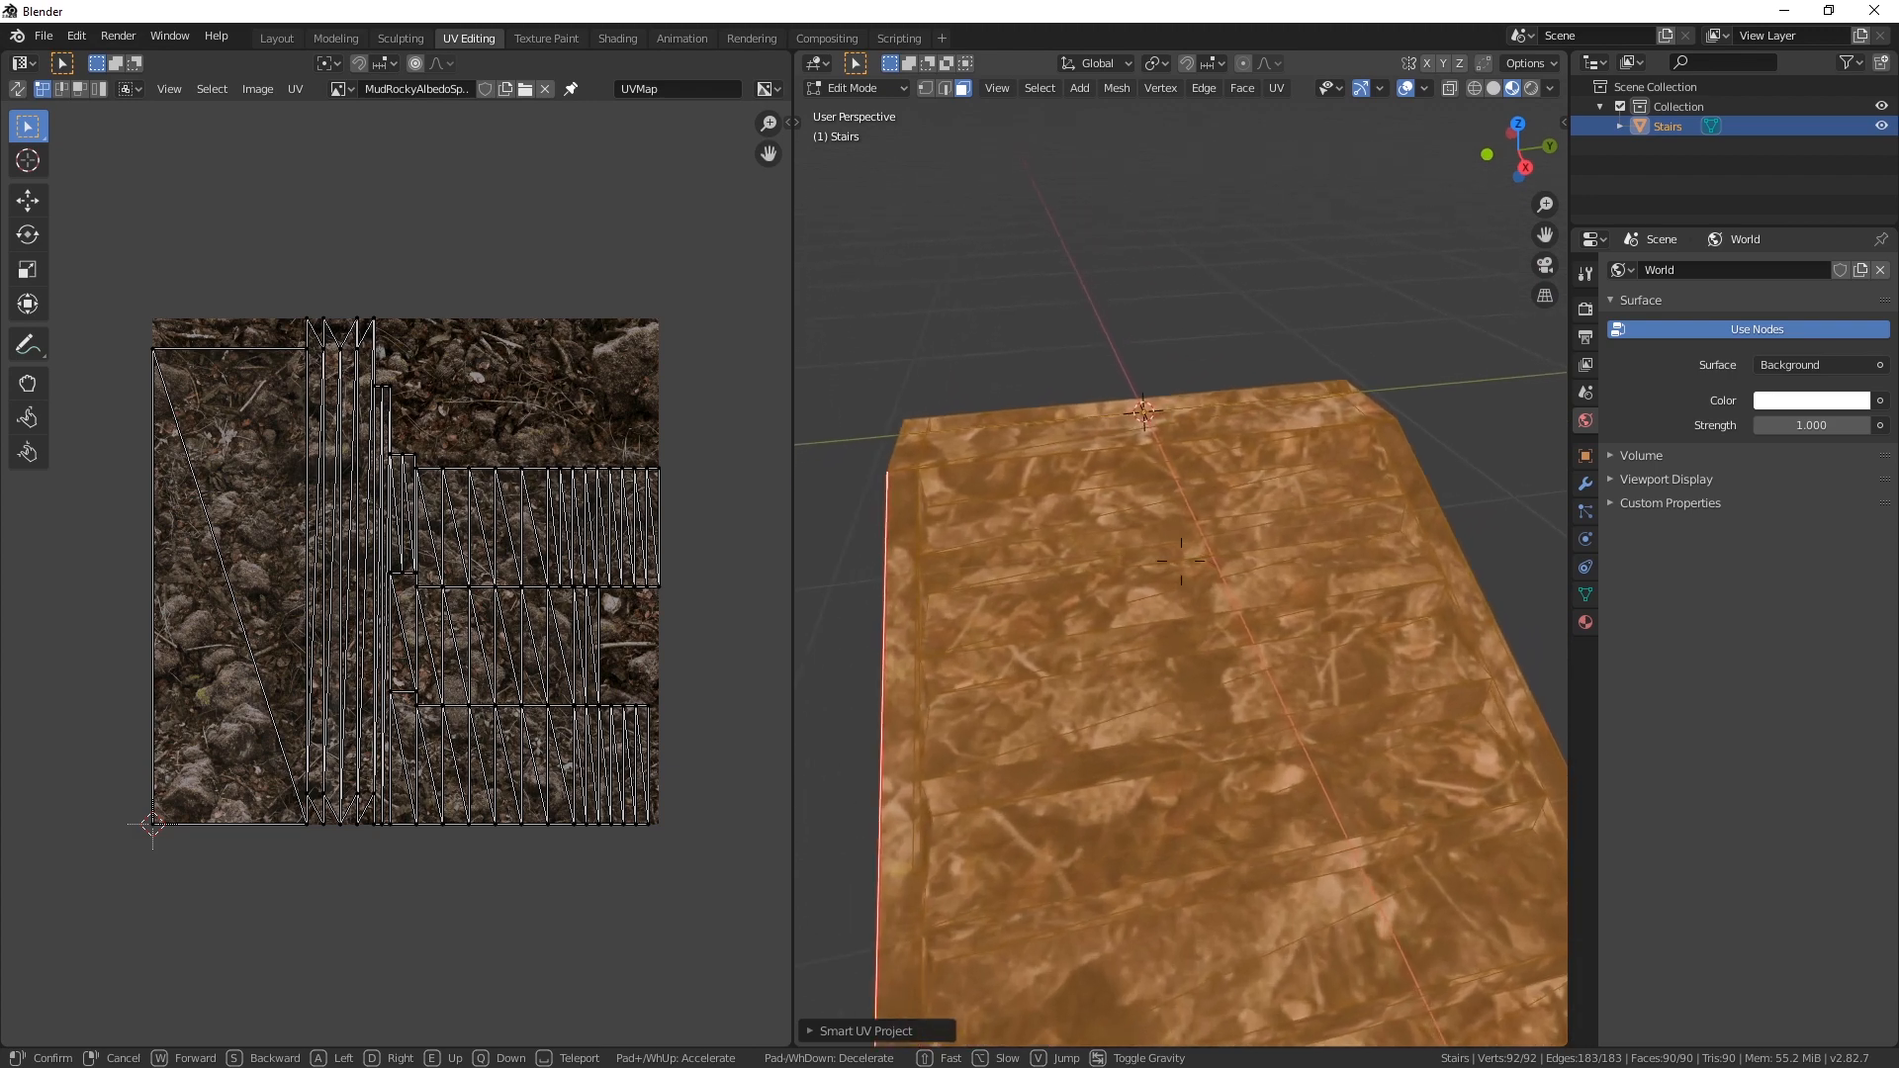
key("a")
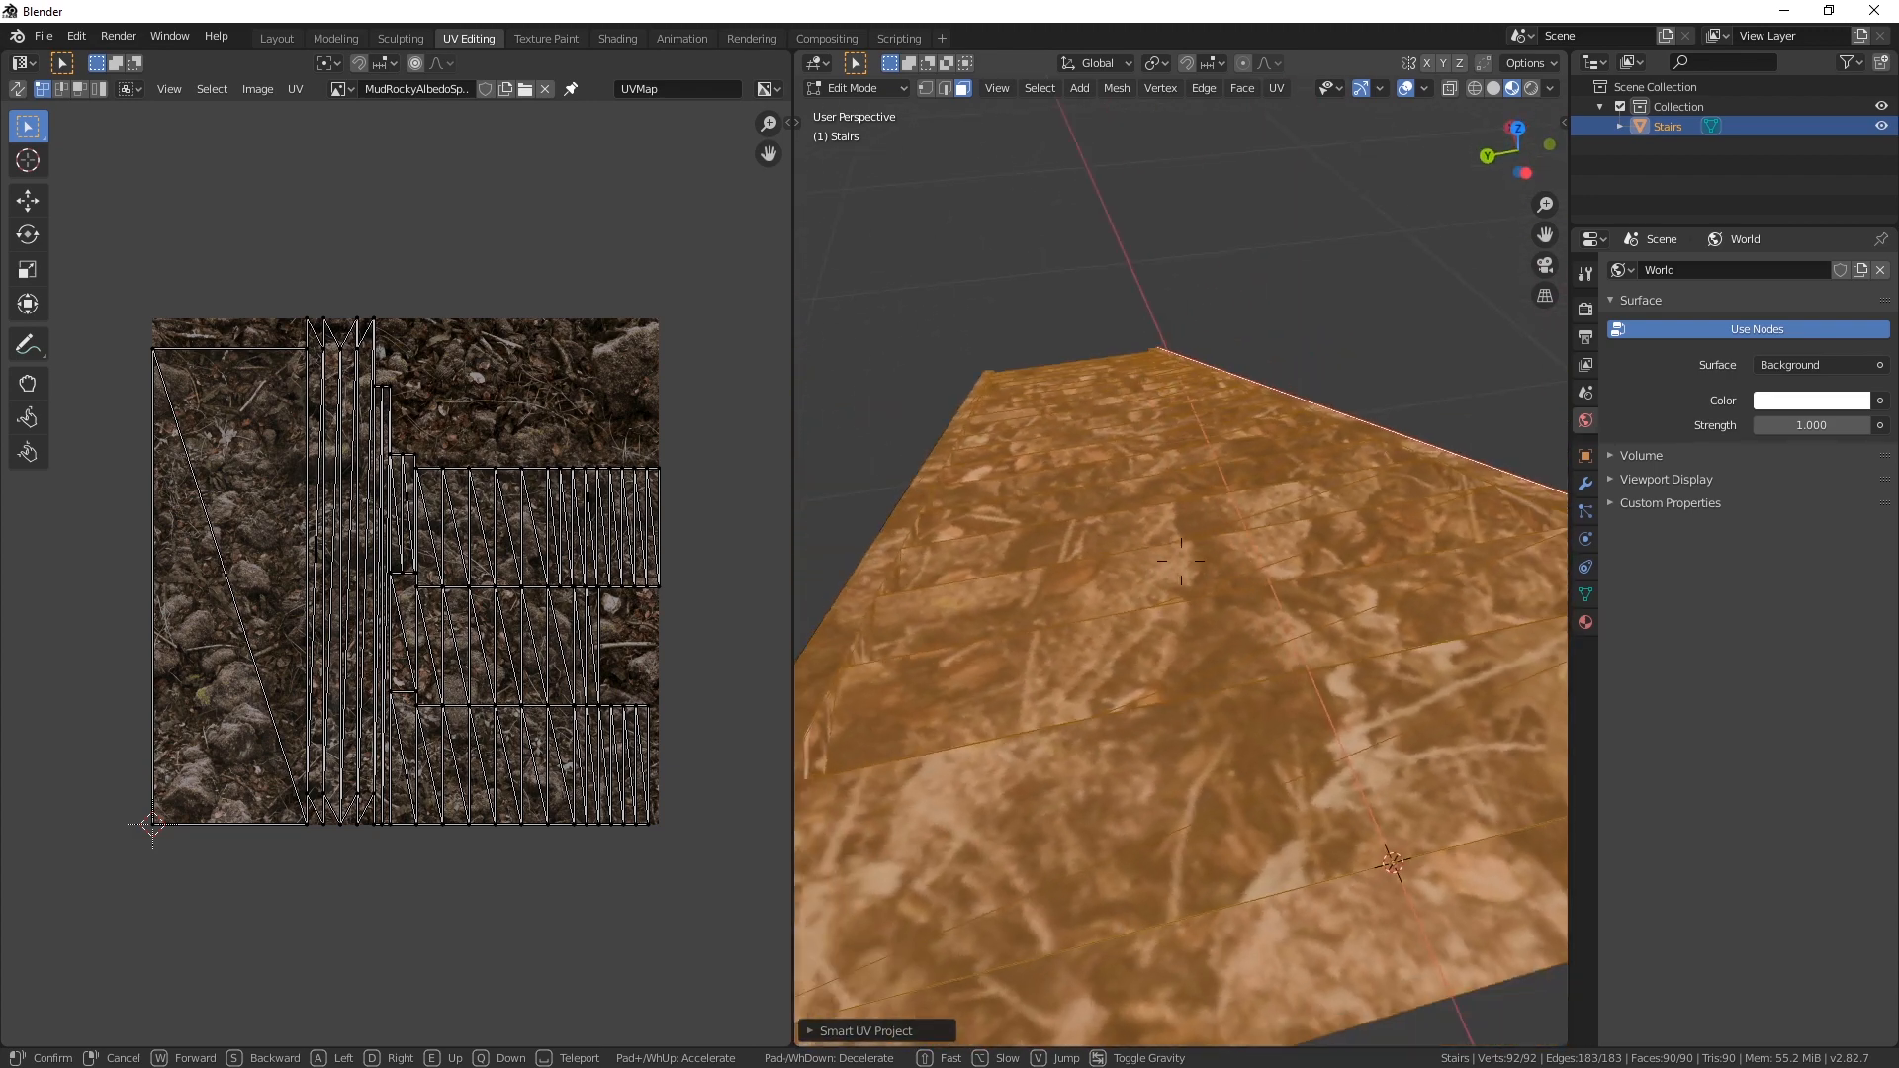
key("s")
left_click(947, 150)
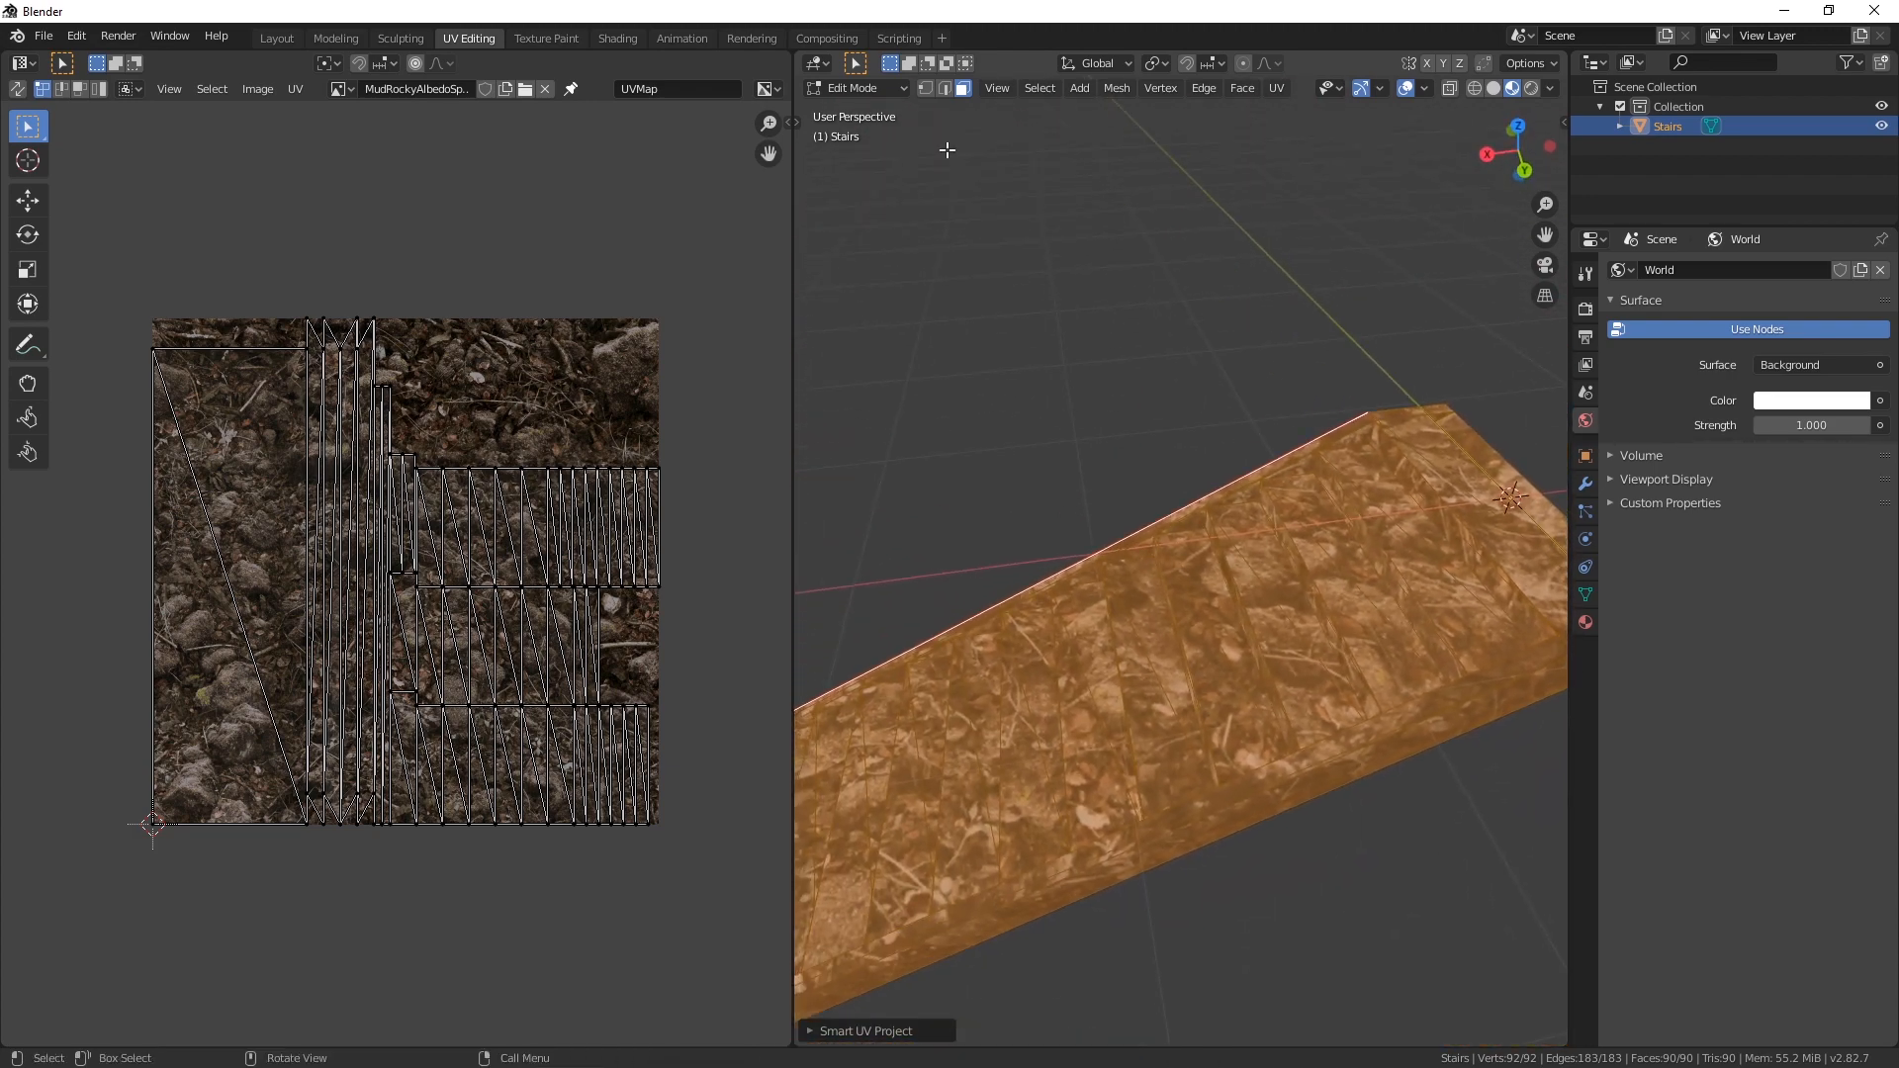
Step: Export the unwrapped stairs as an FBX file named StairsFixed.fbx into the Unity project's Assets folder
left_click(44, 35)
mouse_move(164, 323)
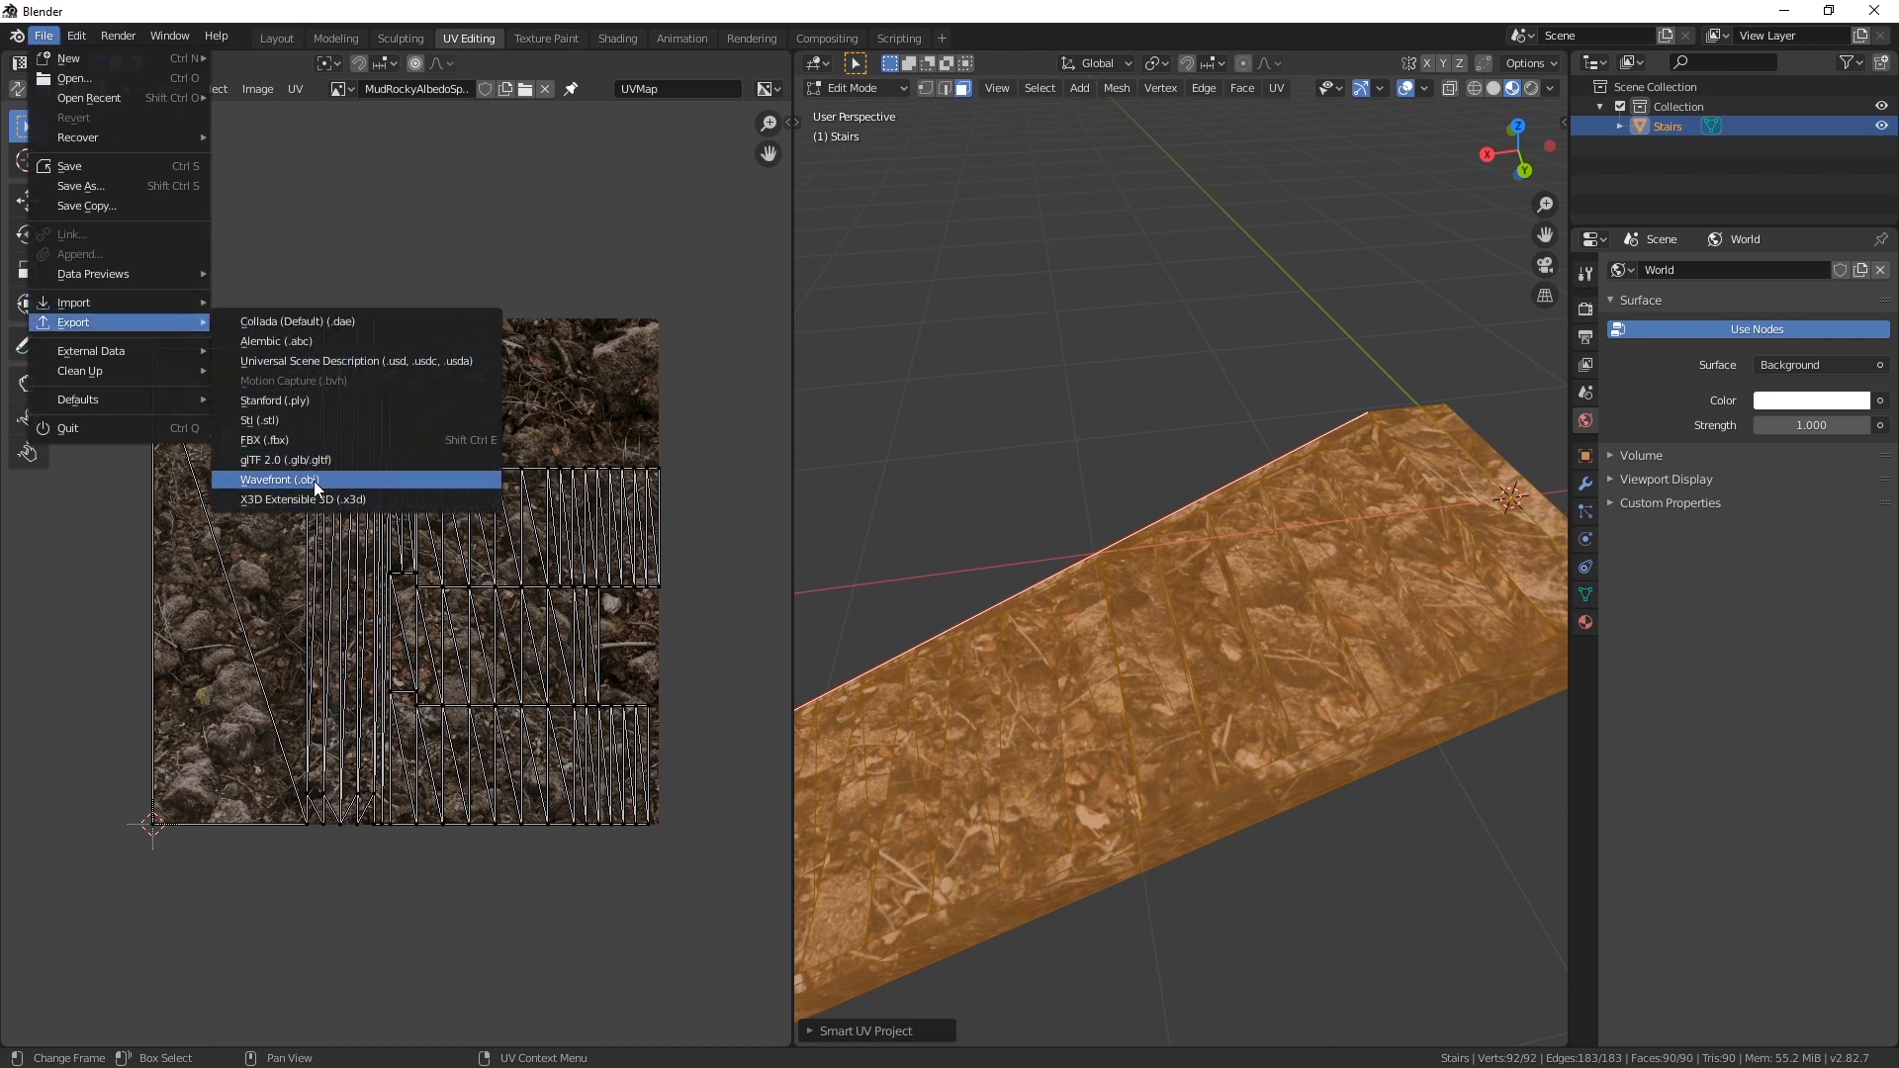
left_click(267, 437)
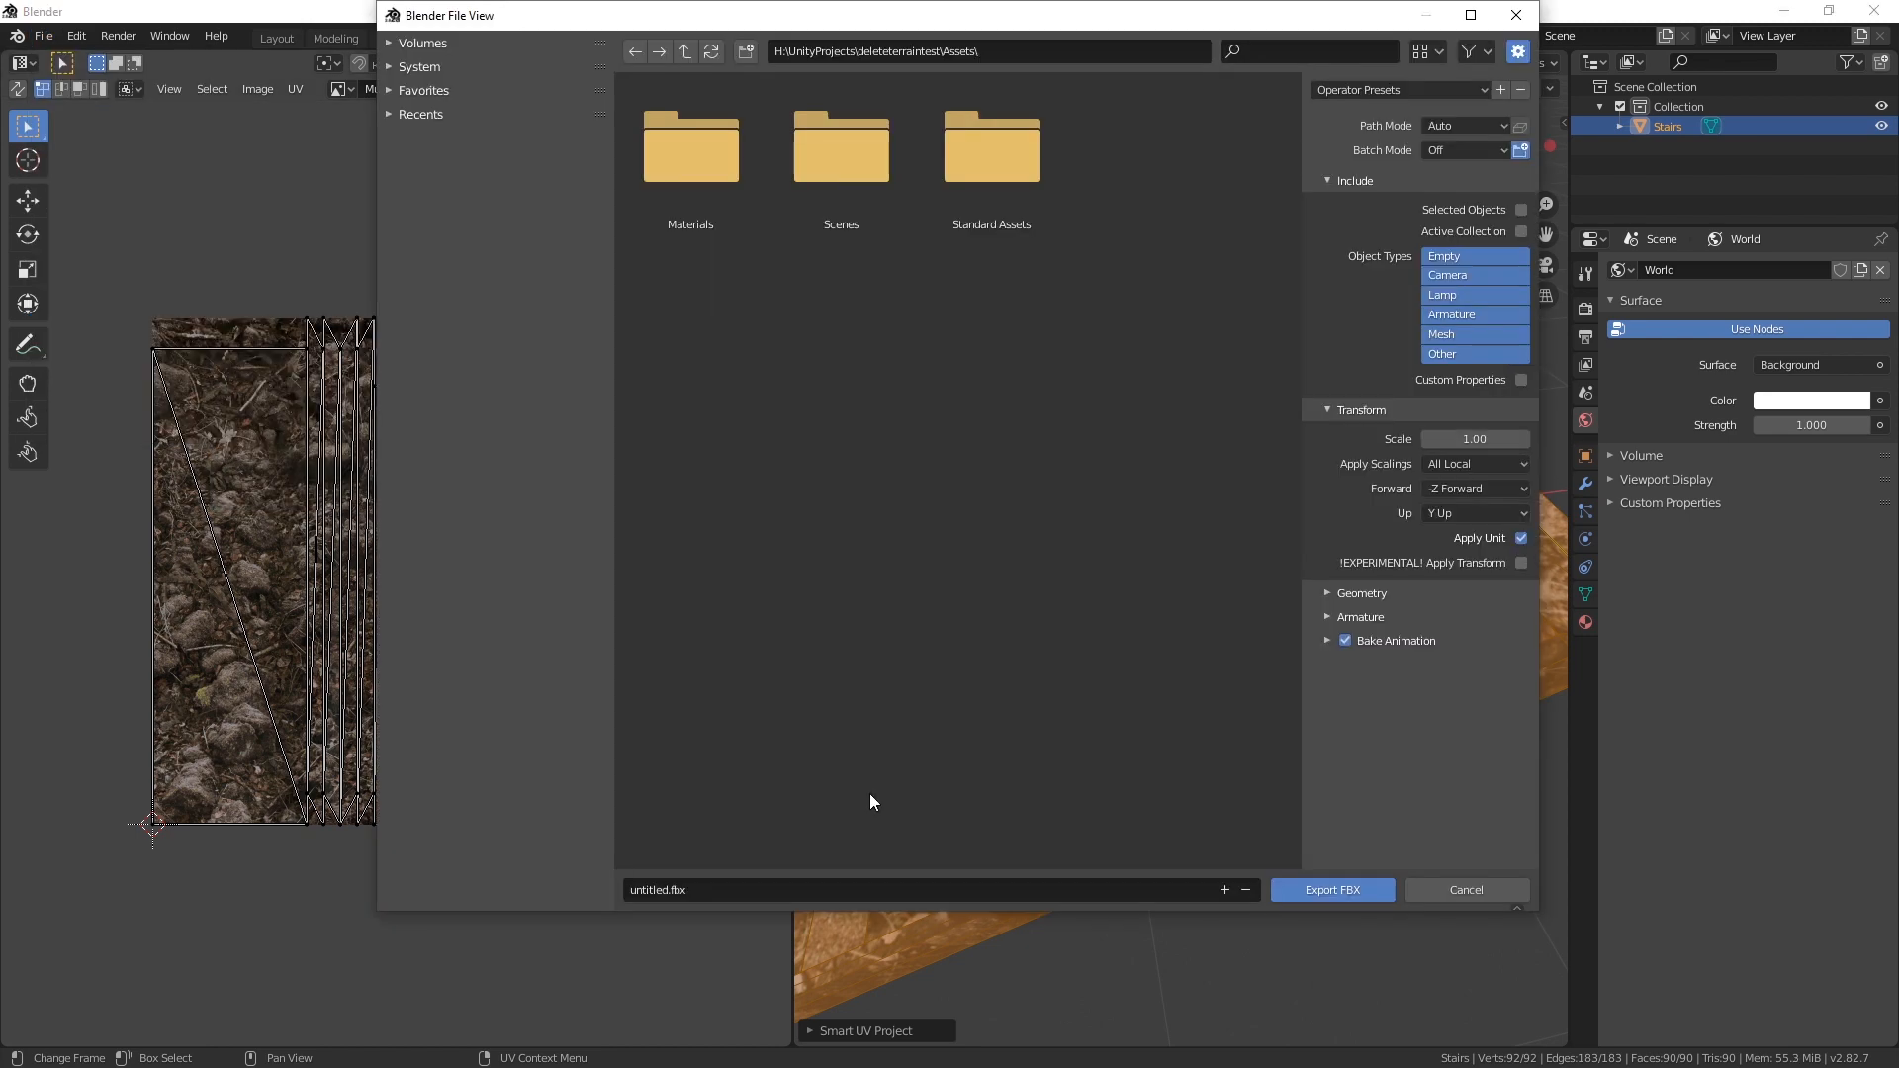
left_click(755, 880)
type("StairsFixe")
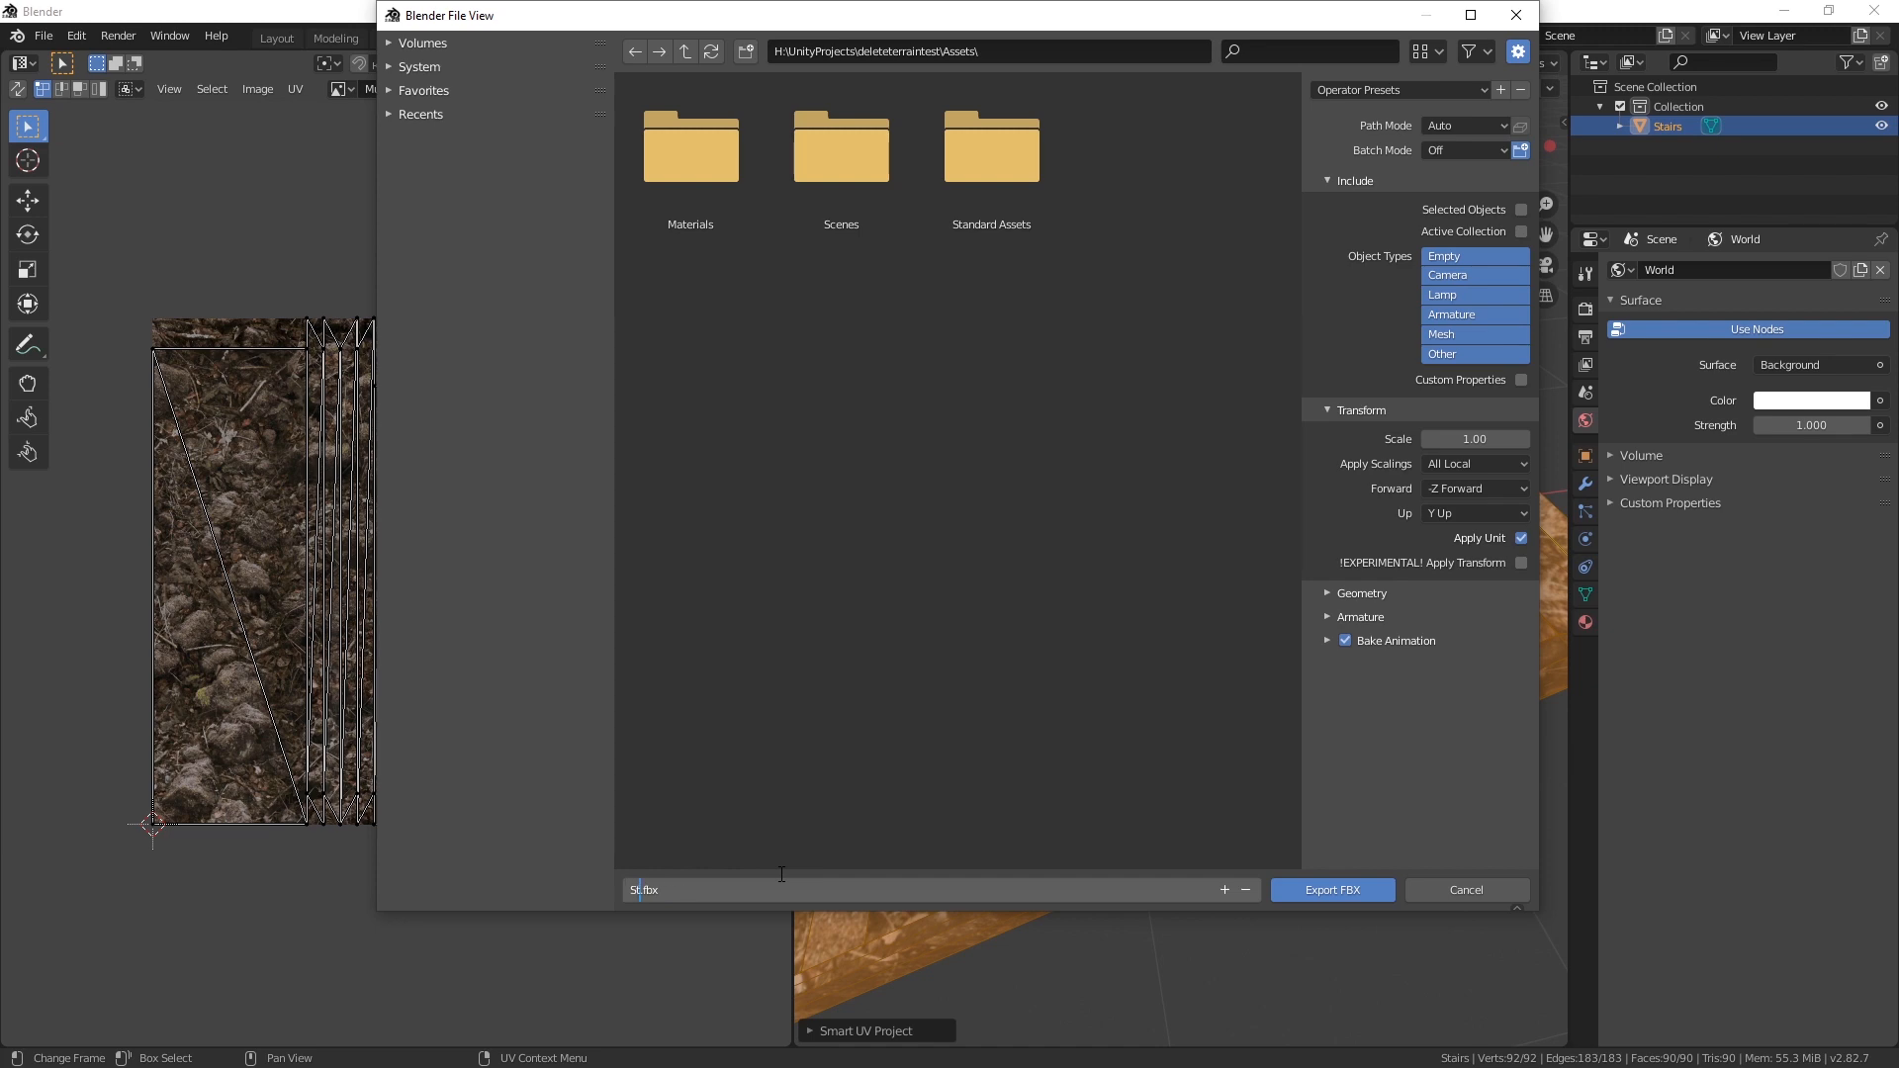
type("d")
key("Return")
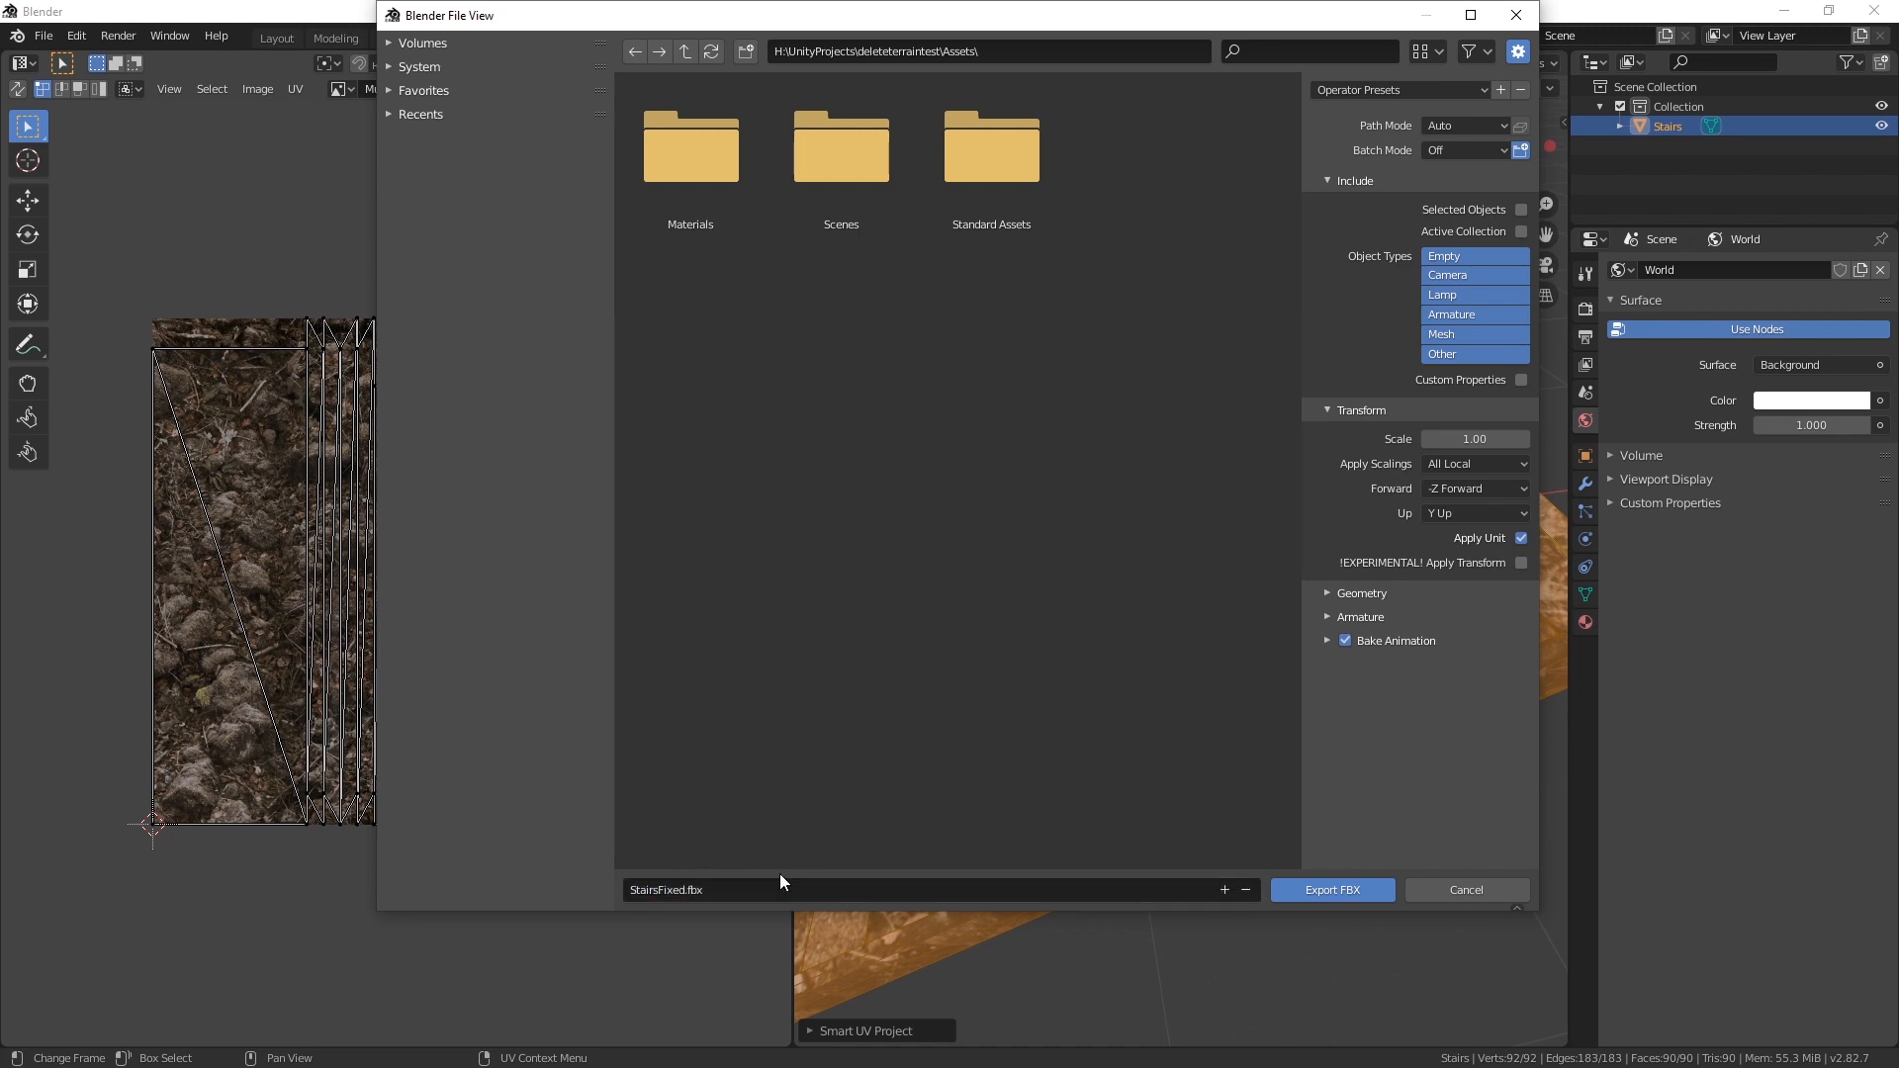
left_click(1332, 889)
Step: Switch to Unity, refresh the project assets and place the StairsFixed model in the scene beside the old stairs
key("alt+Tab")
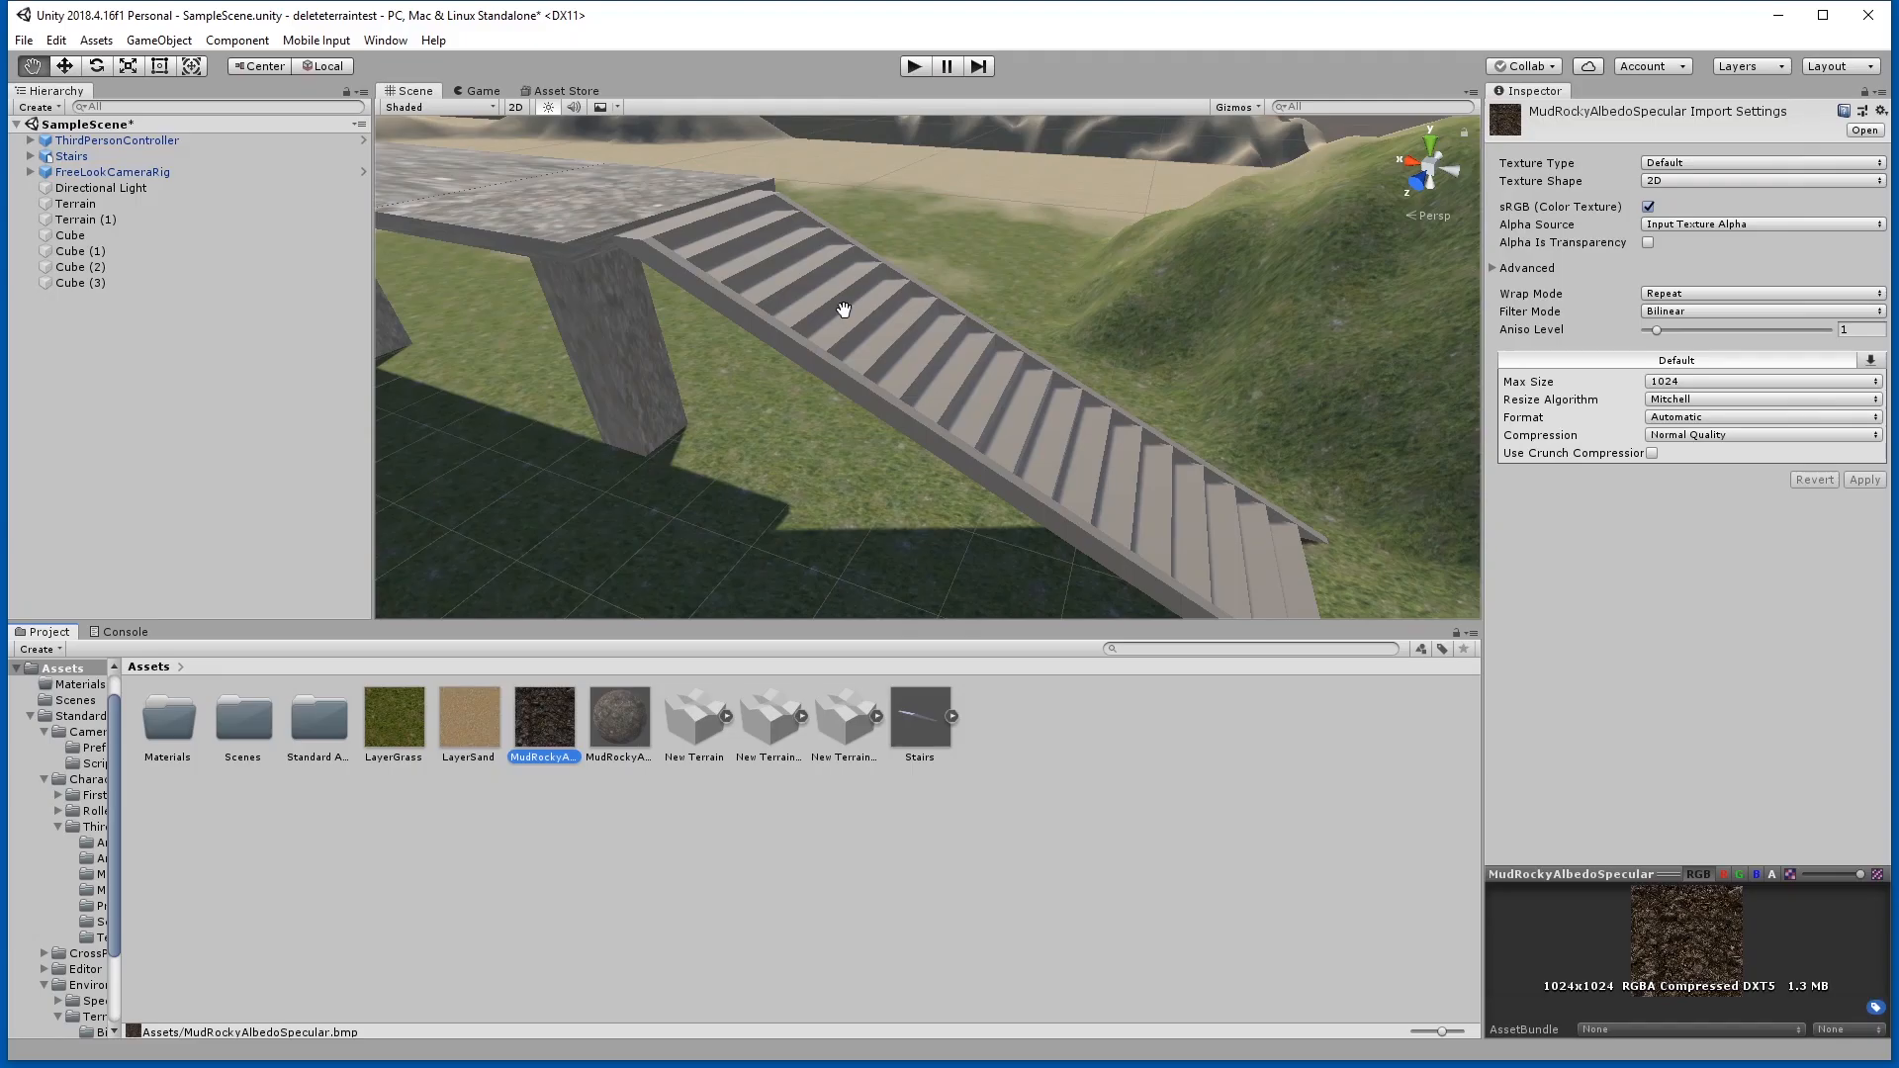
right_click(1248, 778)
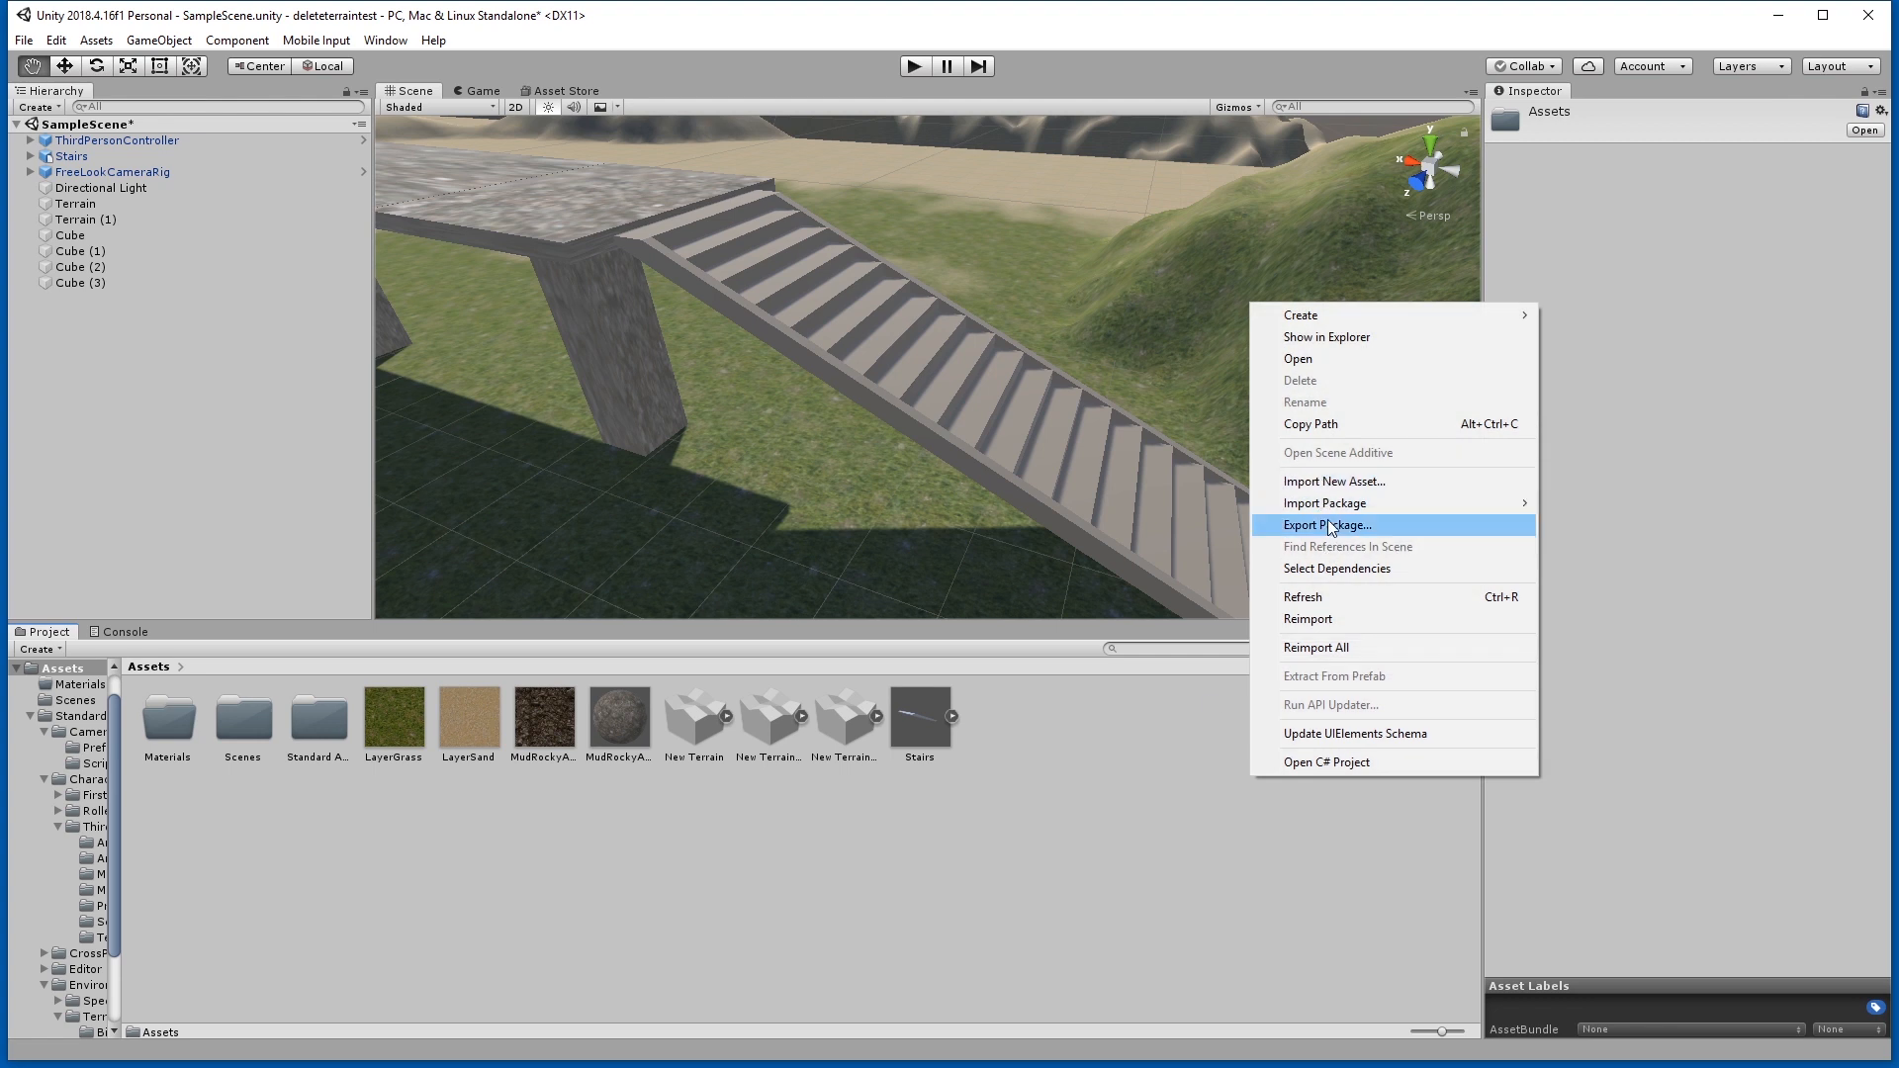
left_click(1329, 597)
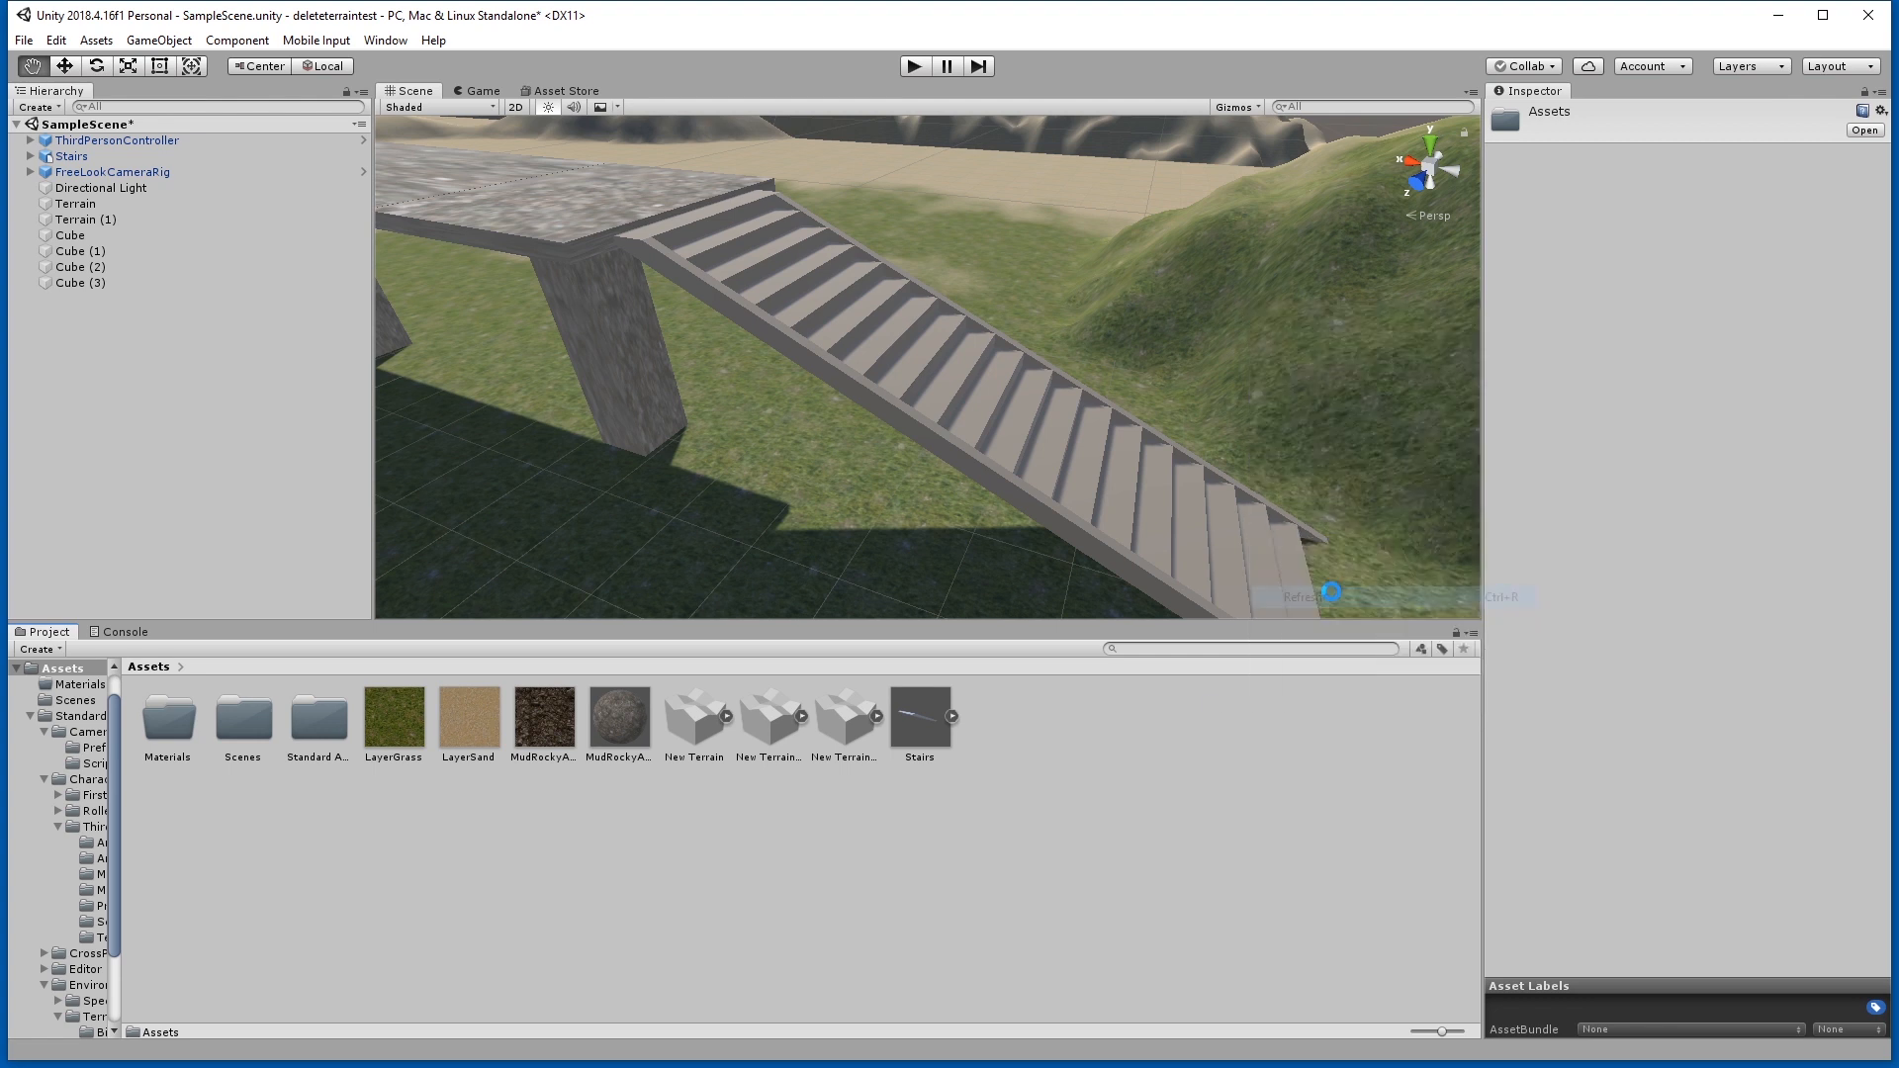
left_click_drag(1070, 716, 599, 556)
right_click_drag(599, 556, 629, 455)
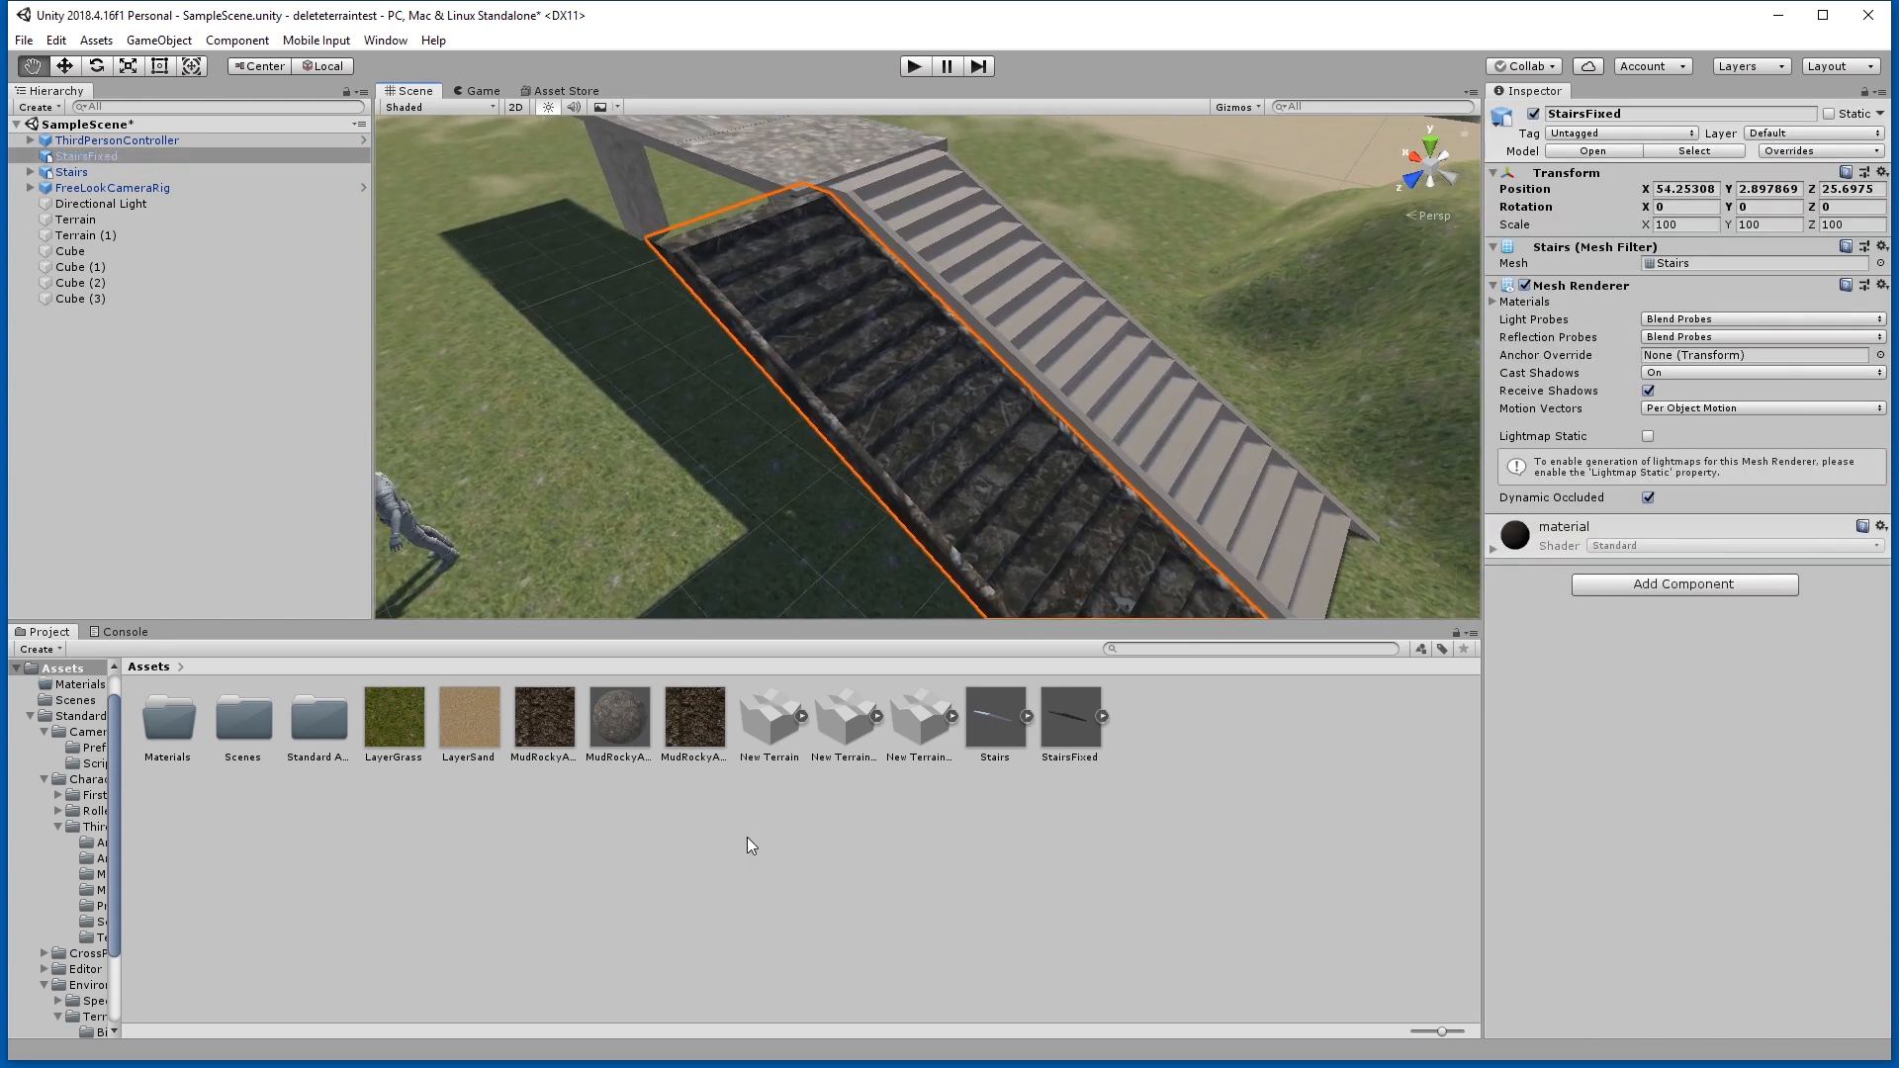
left_click_drag(644, 698, 867, 427)
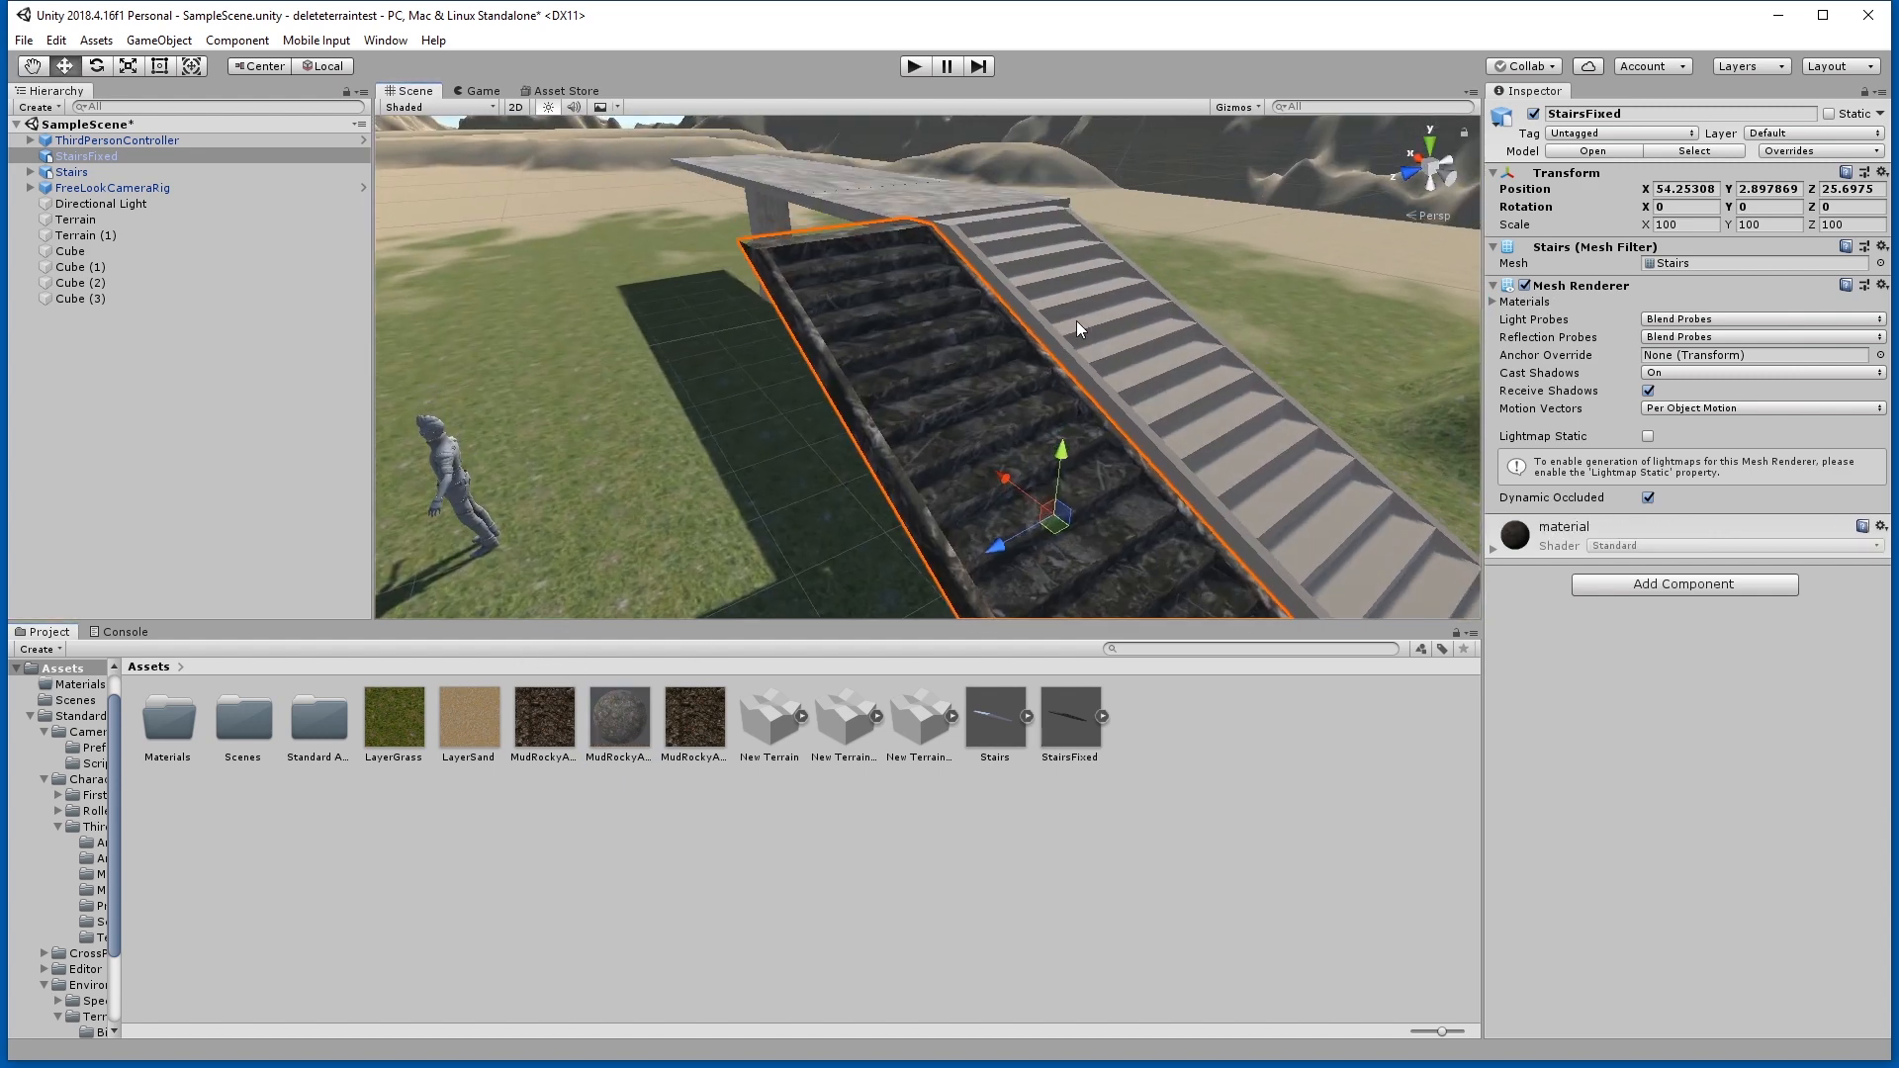
Step: Give StairsFixed the old Stairs' position (X 54.14842, Y 2.897869, Z 23.64776) and delete the old Stairs object from the scene
left_click(1153, 318)
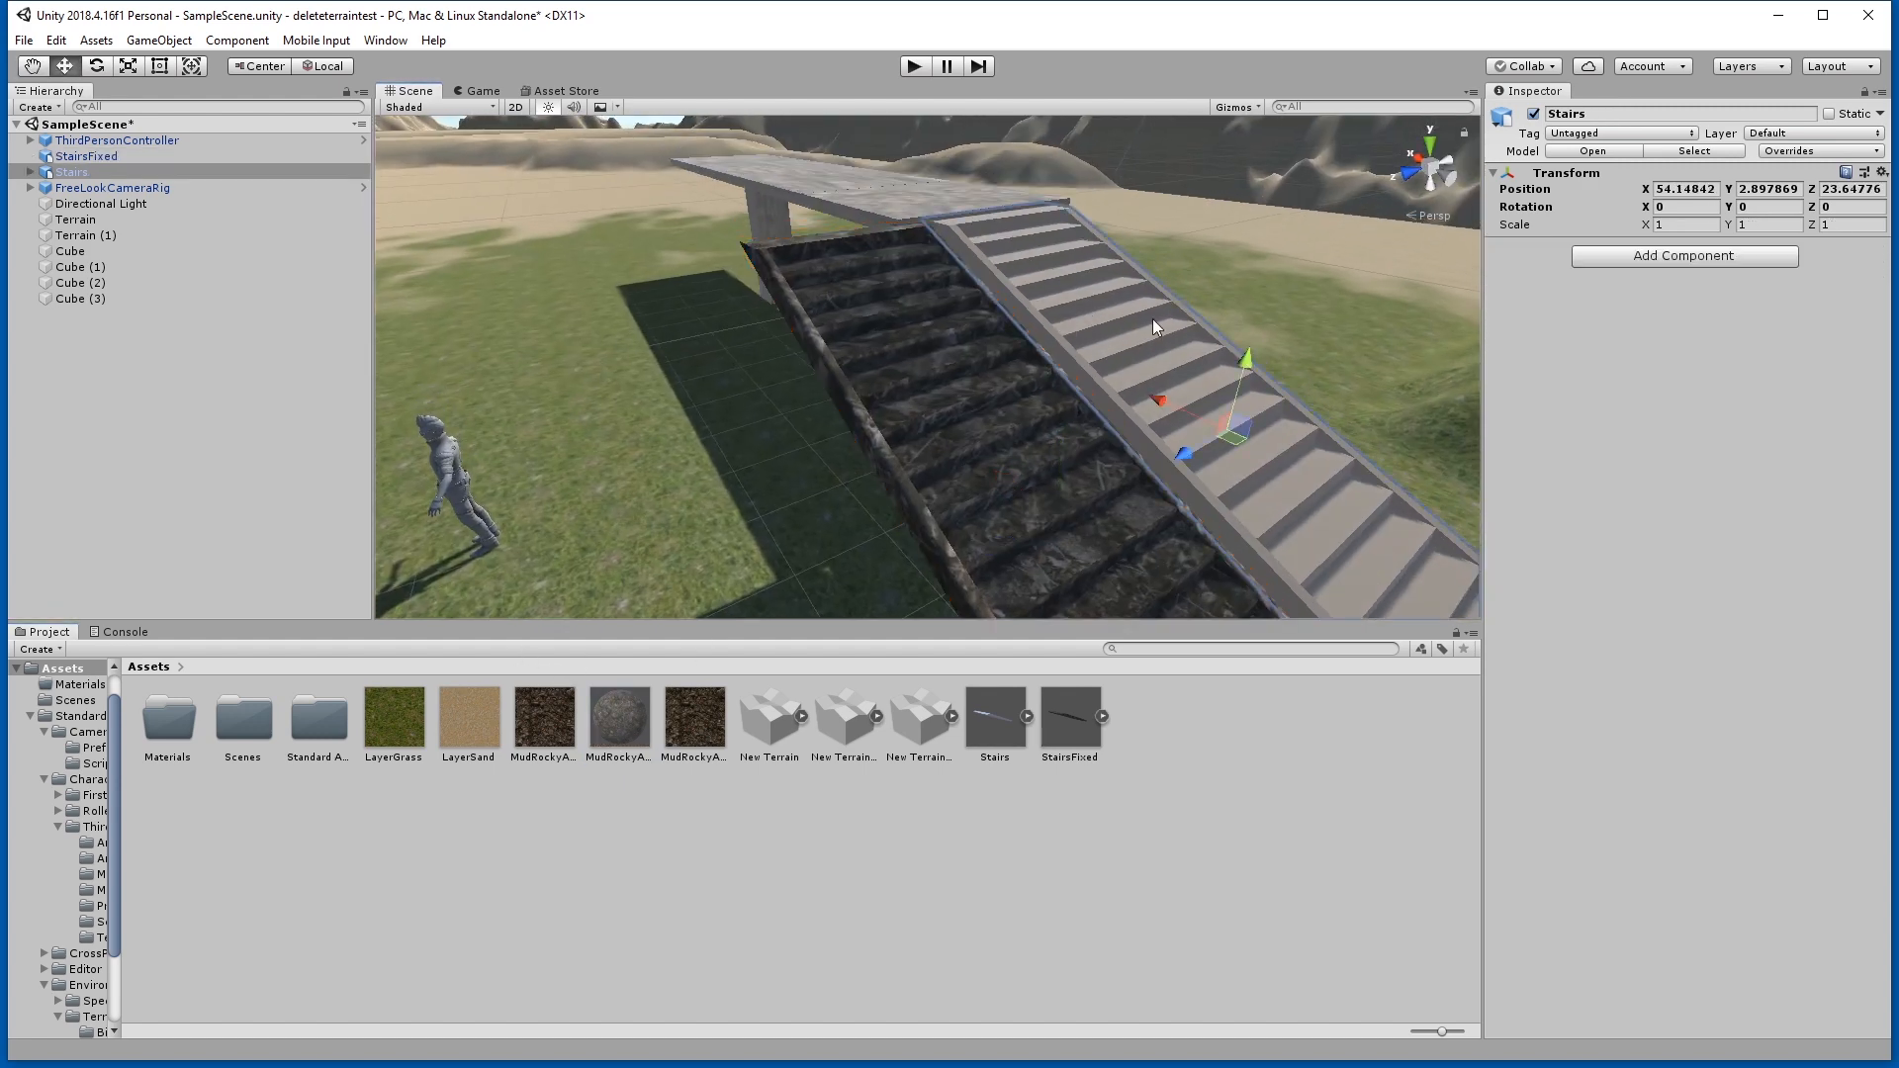
left_click(1688, 188)
left_click(910, 329)
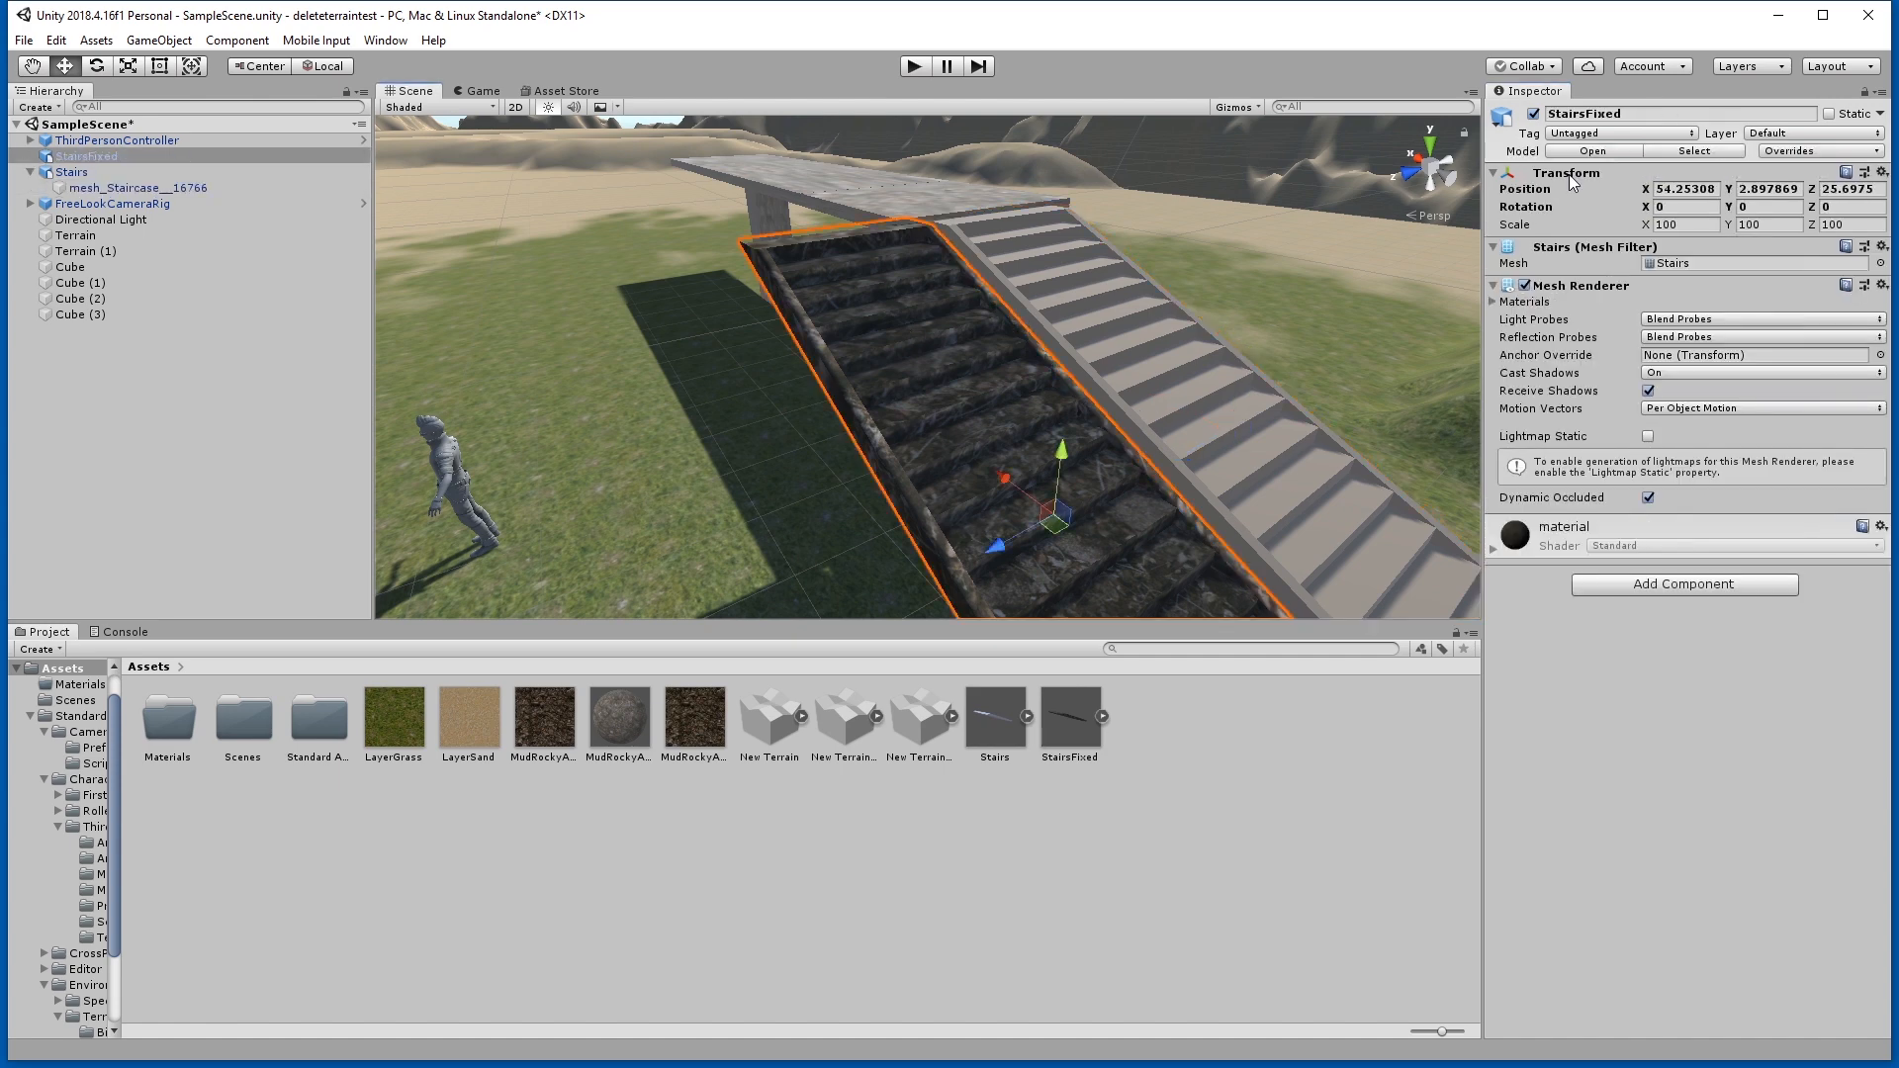
left_click(1691, 188)
left_click(89, 174)
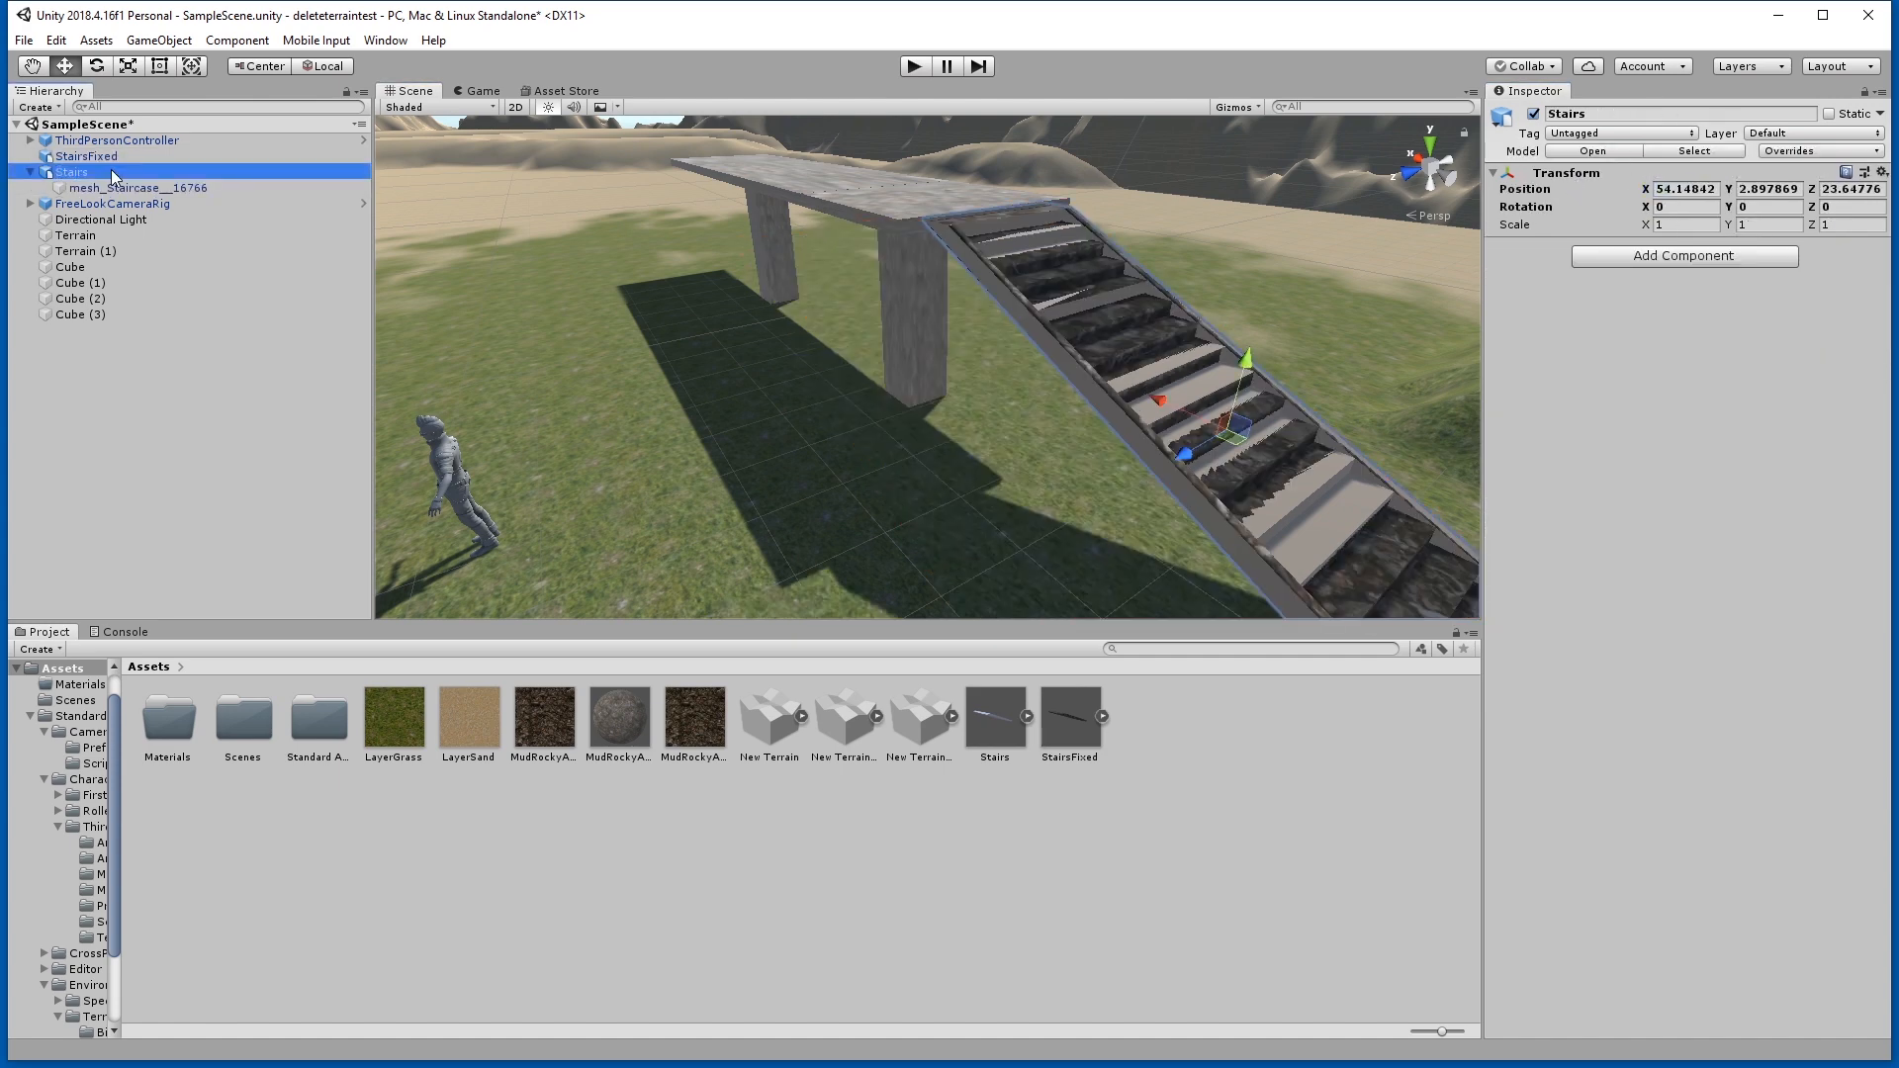
key("Delete")
right_click_drag(633, 203, 573, 244)
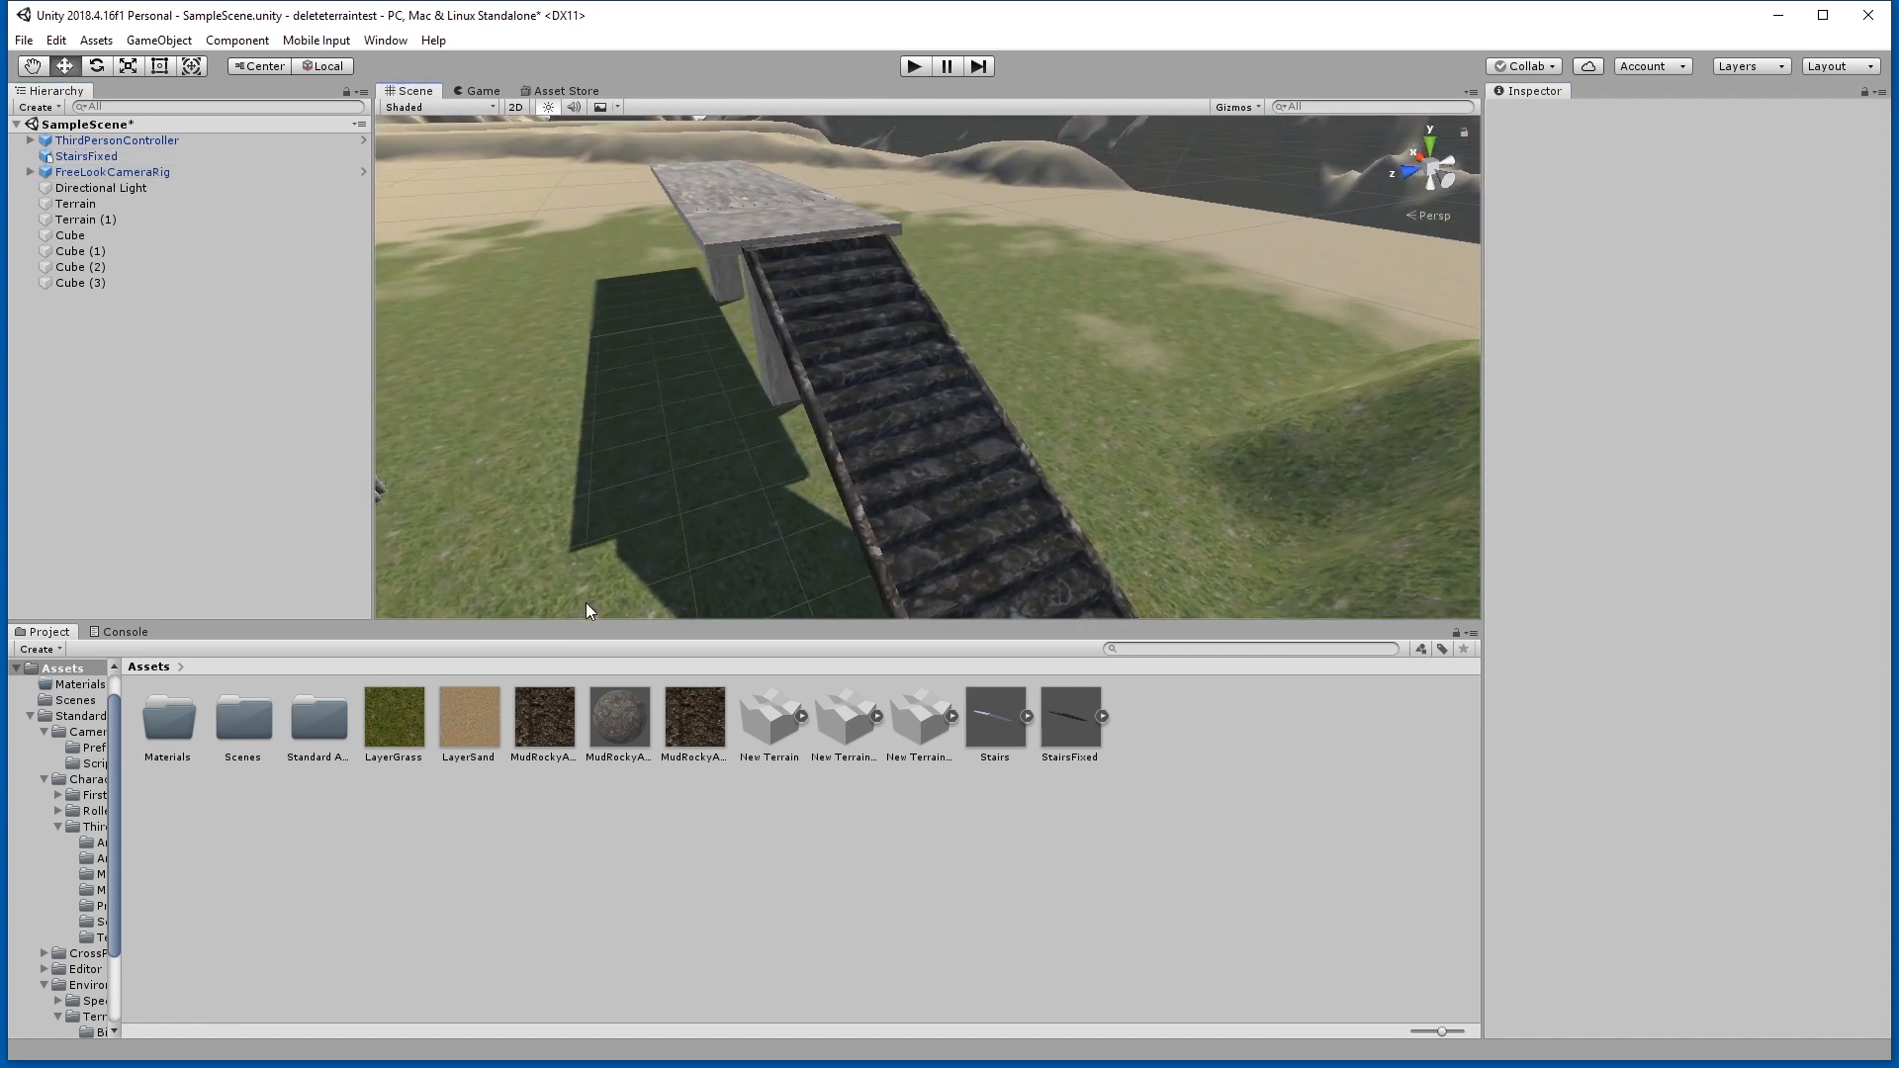
Step: Expand the StairsFixed asset and apply its embedded material to the platform's deck and supporting pillars
left_click_drag(601, 706, 686, 753)
left_click(1101, 716)
left_click_drag(1144, 716, 744, 216)
right_click_drag(862, 308, 1118, 588)
left_click_drag(1144, 716, 605, 394)
right_click_drag(606, 395, 562, 314)
Step: Select the StairsFixed object, add a Mesh Collider component to it and enable Convex
left_click(1107, 406)
right_click_drag(1108, 406, 1167, 366)
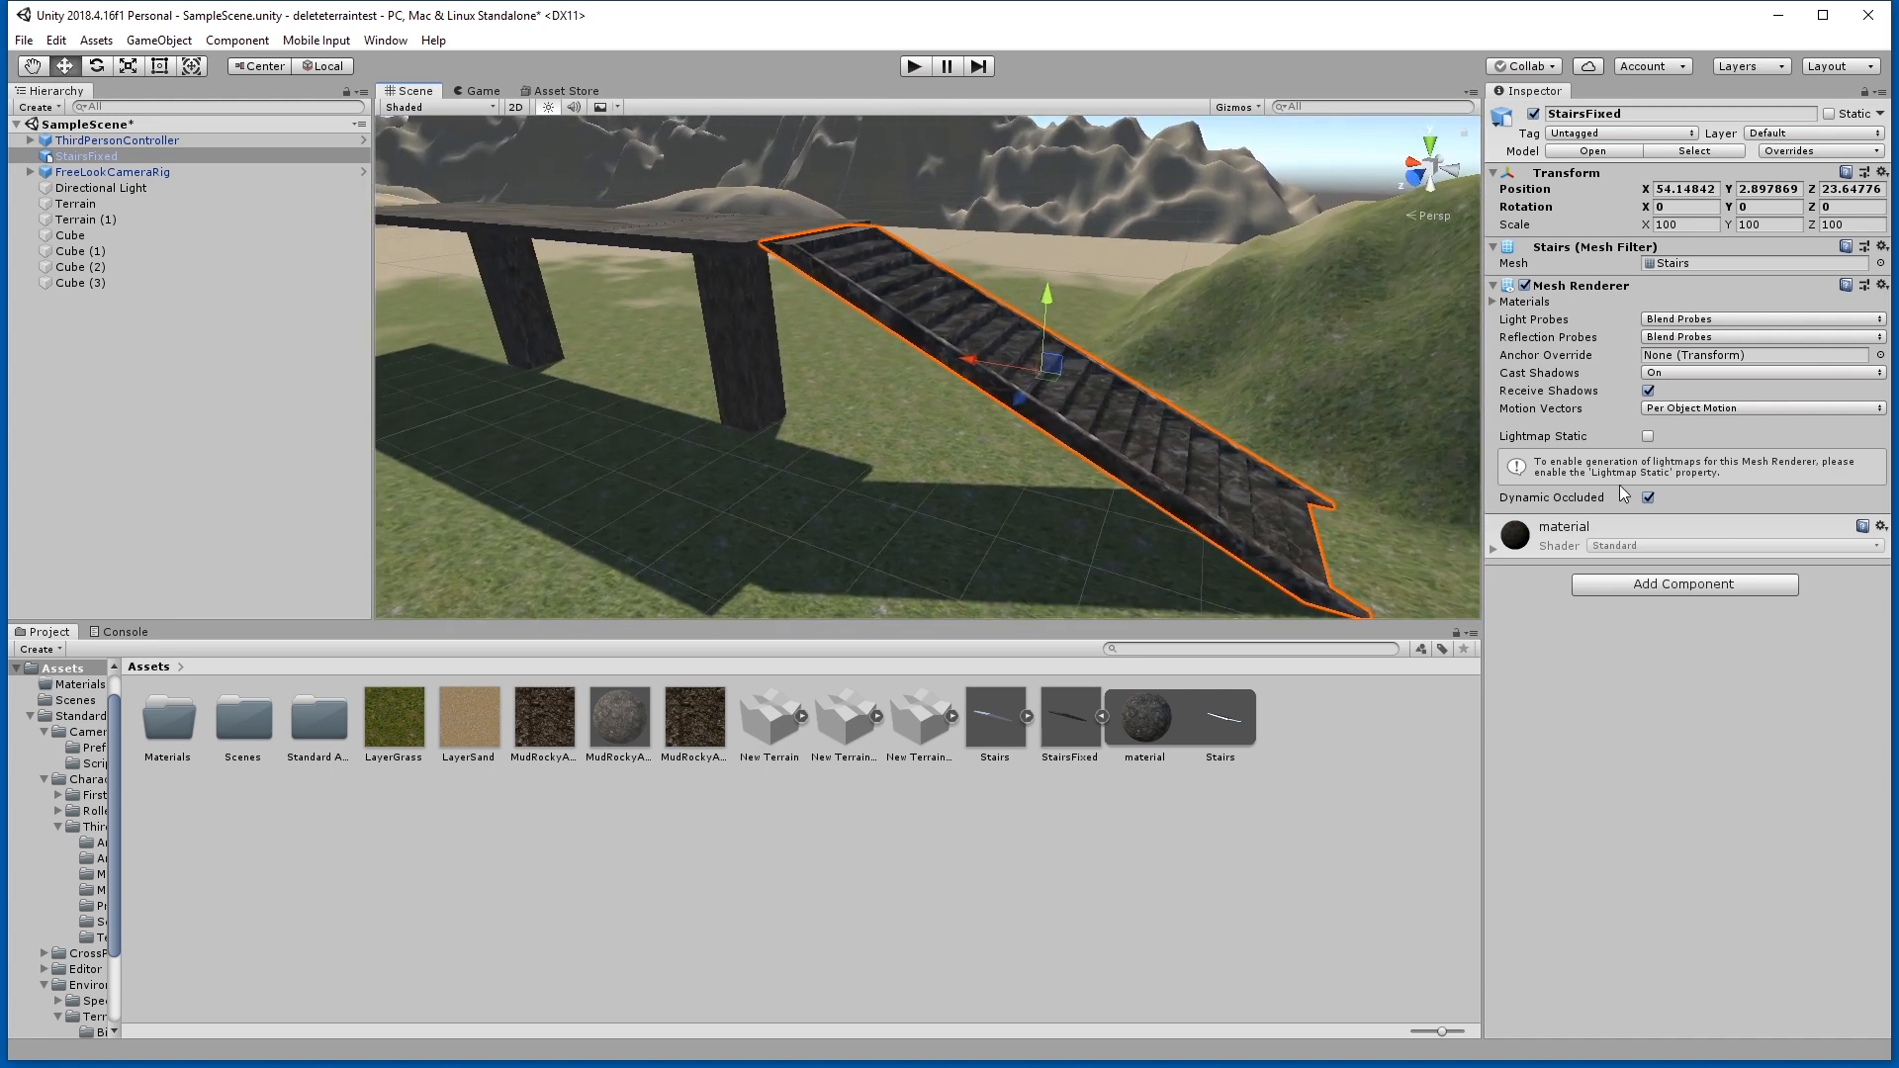
left_click(1671, 584)
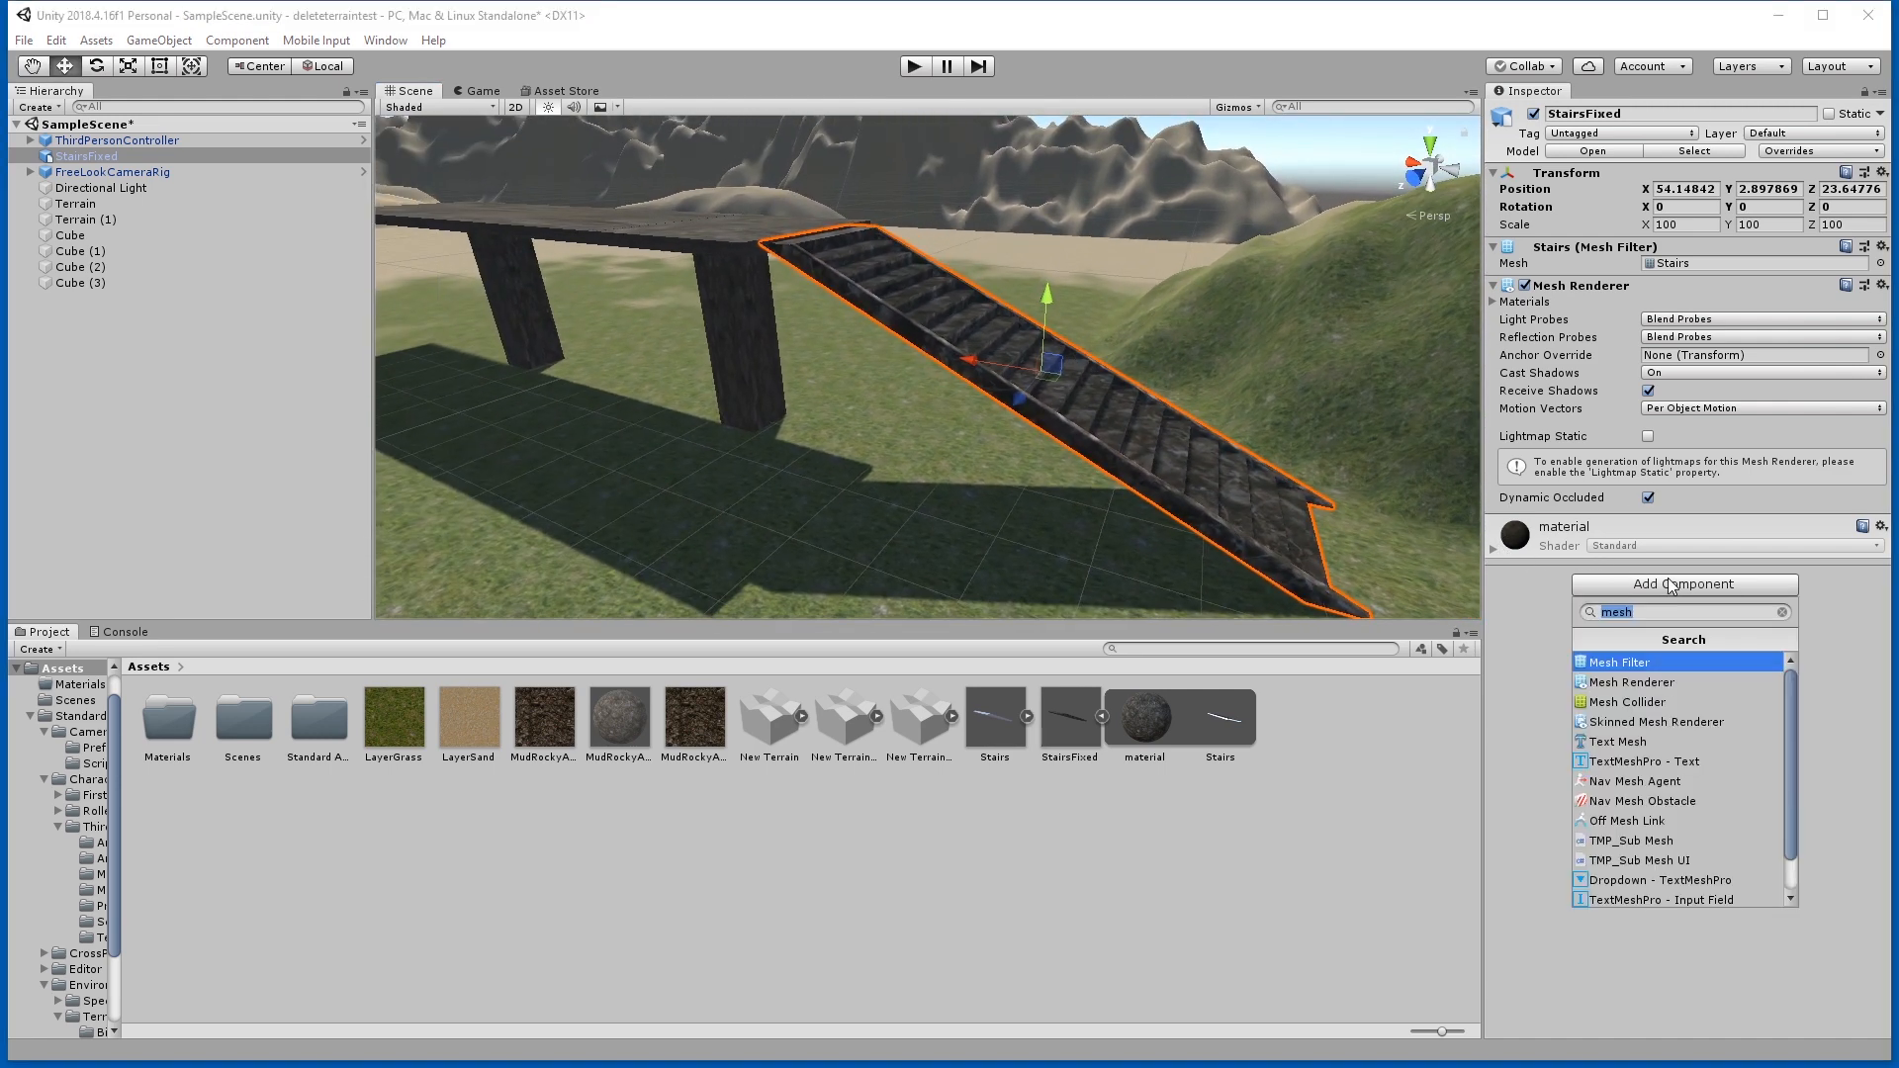
key("BackSpace")
type("mesh")
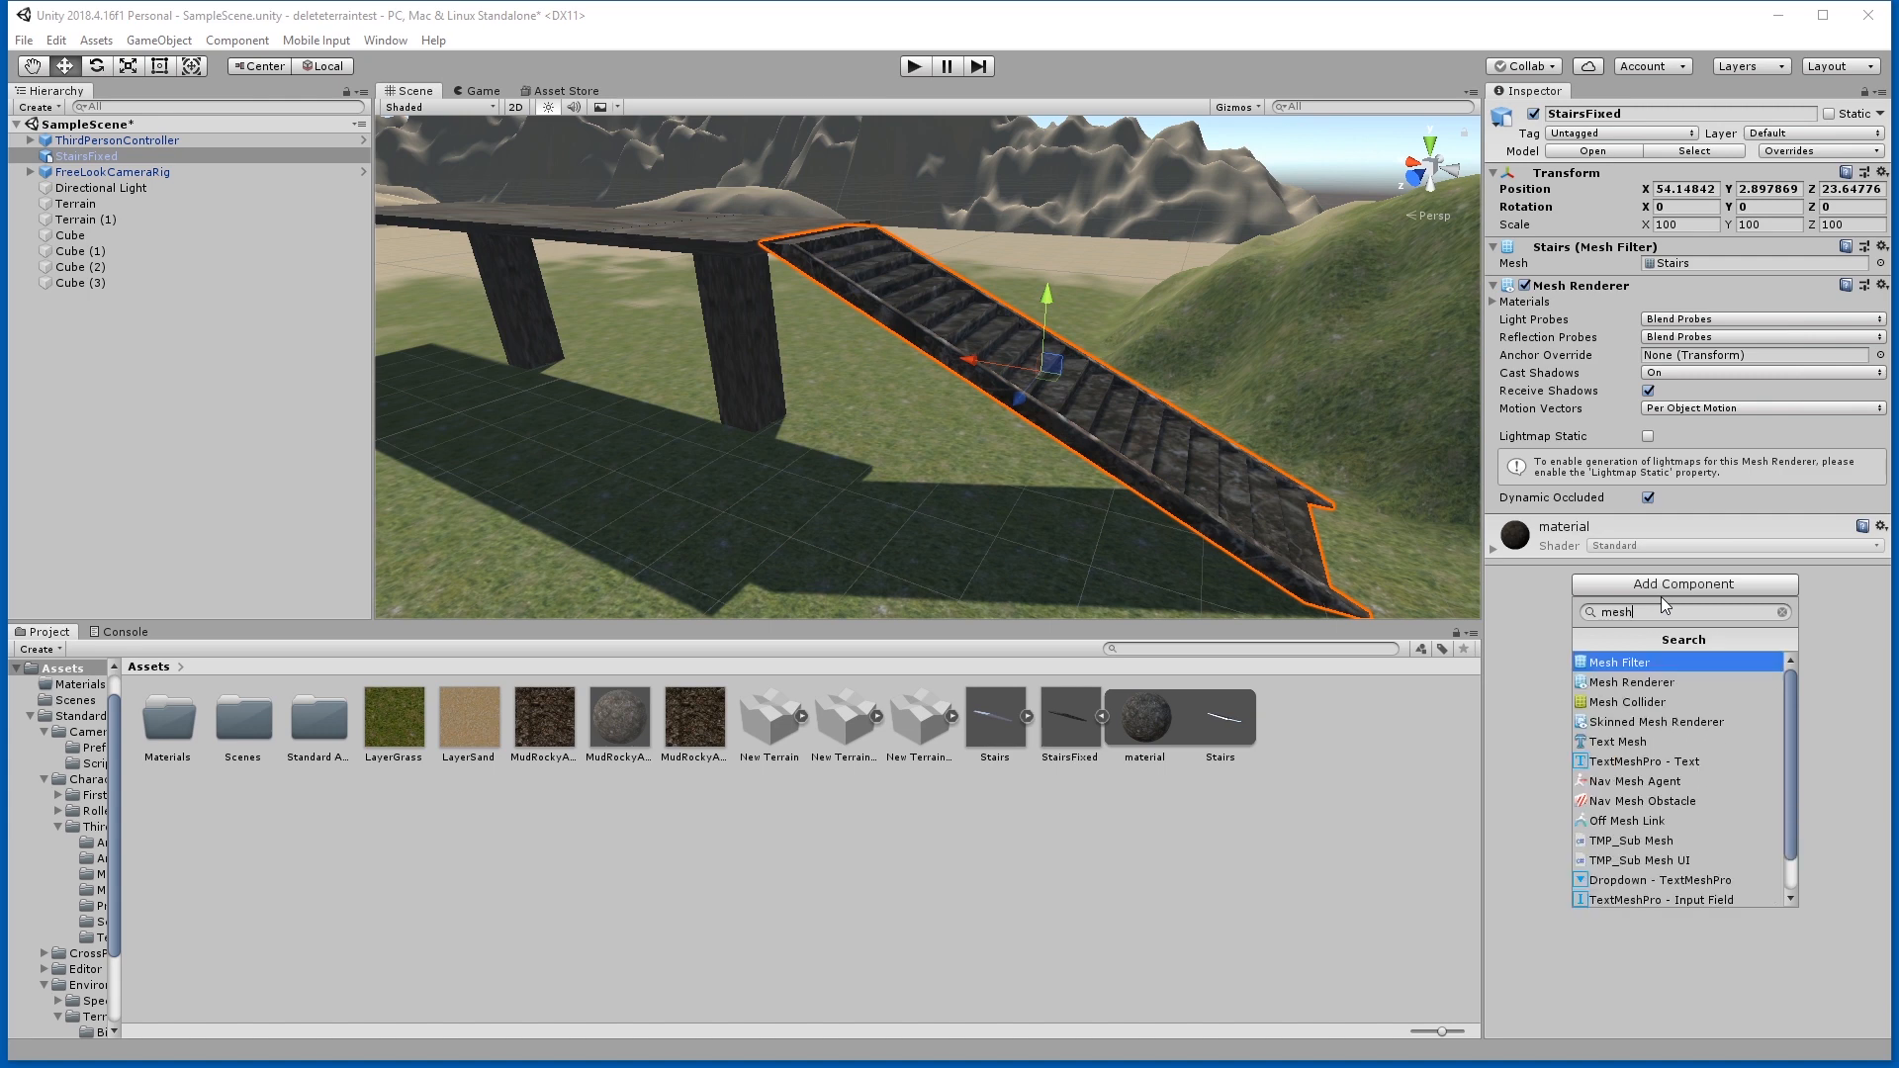
left_click(1639, 701)
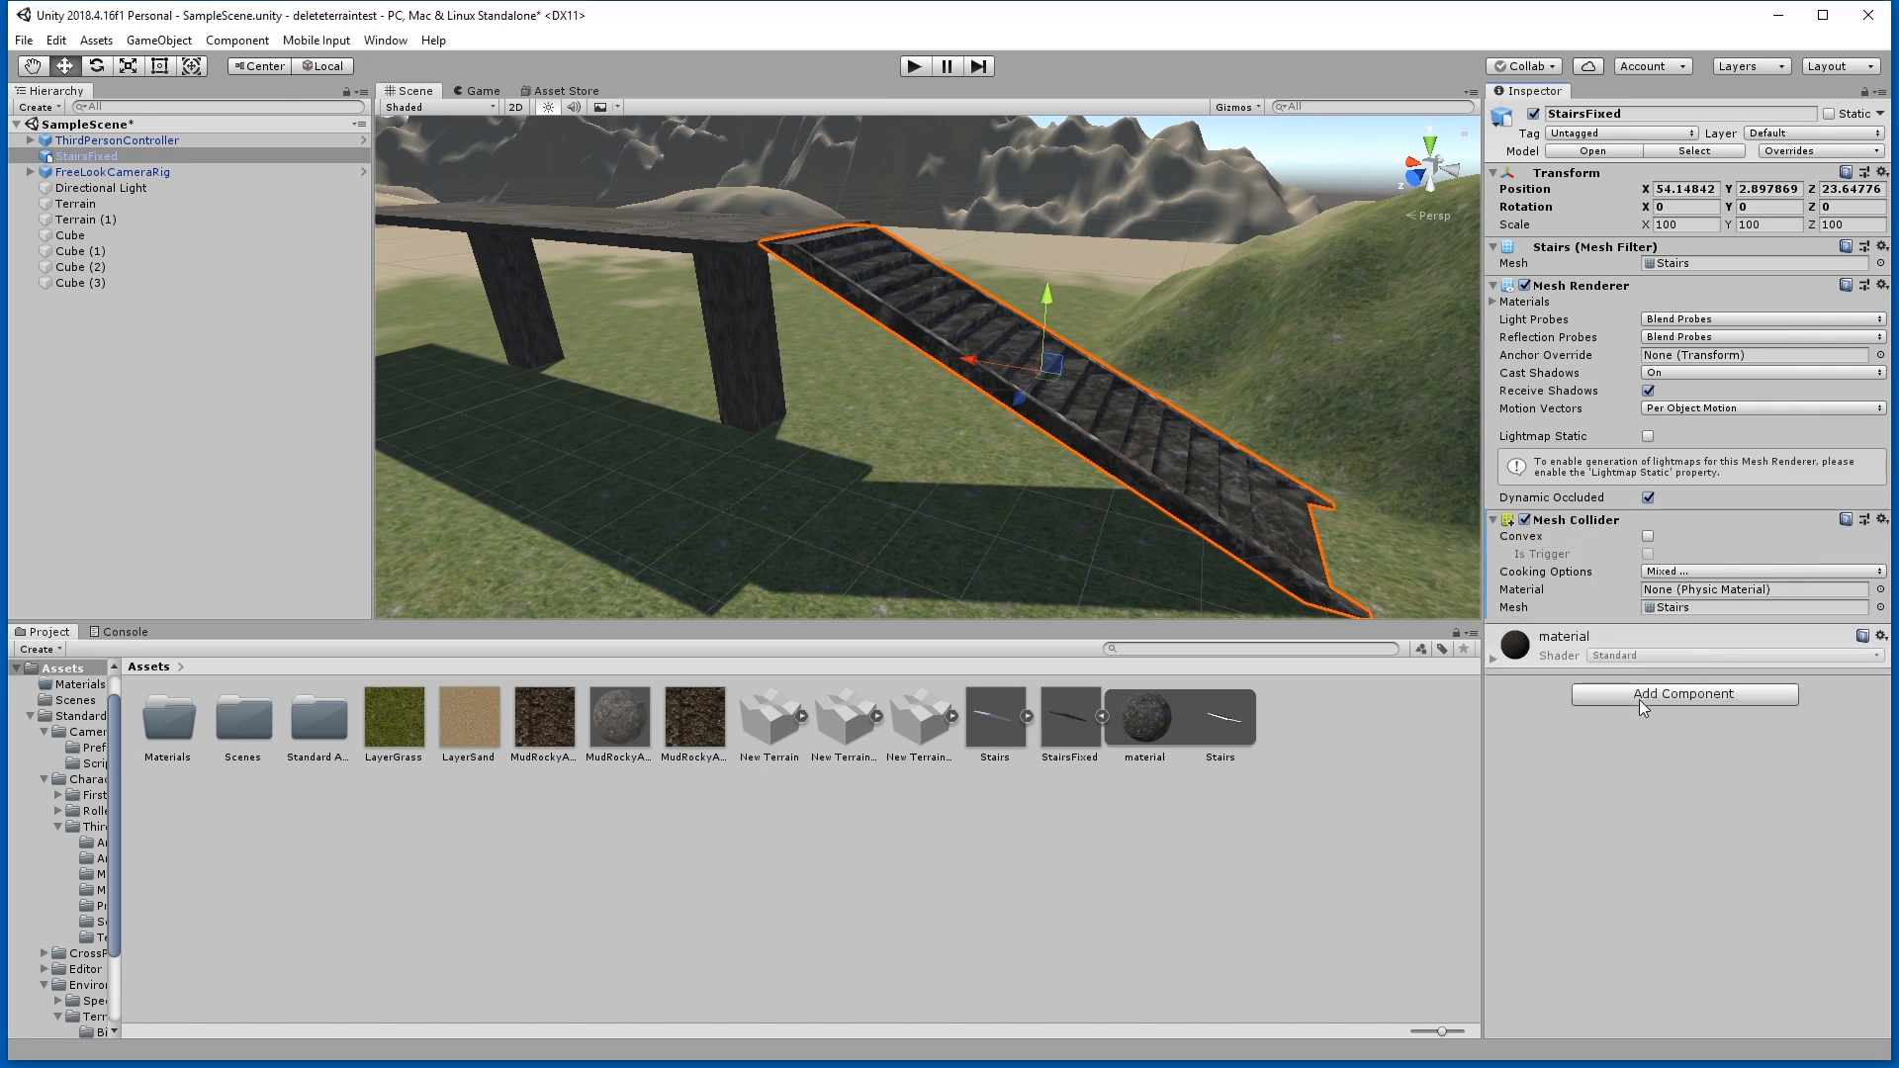
left_click(1649, 535)
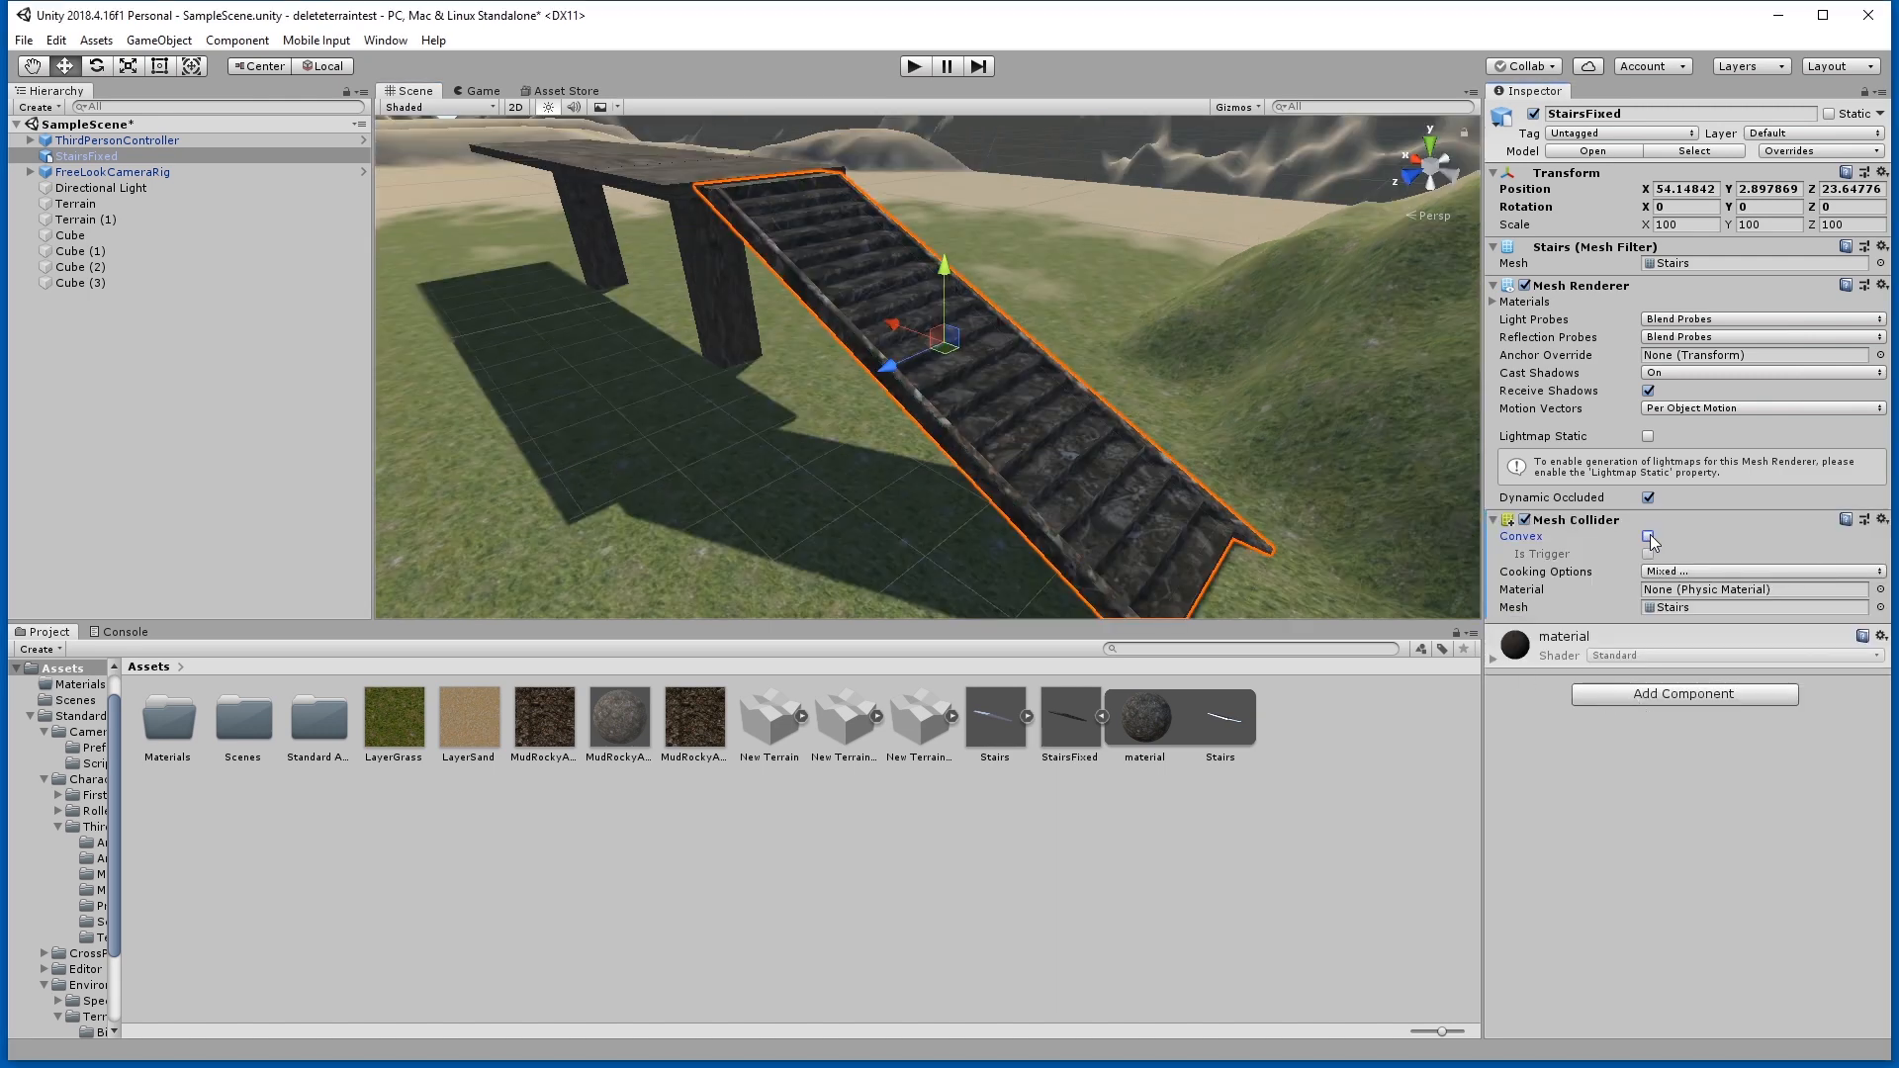
Step: Play the scene and run the character up and down the textured stairs and onto the platform to test the collider
right_click_drag(1088, 421, 1130, 479)
key("ctrl+p")
key("w")
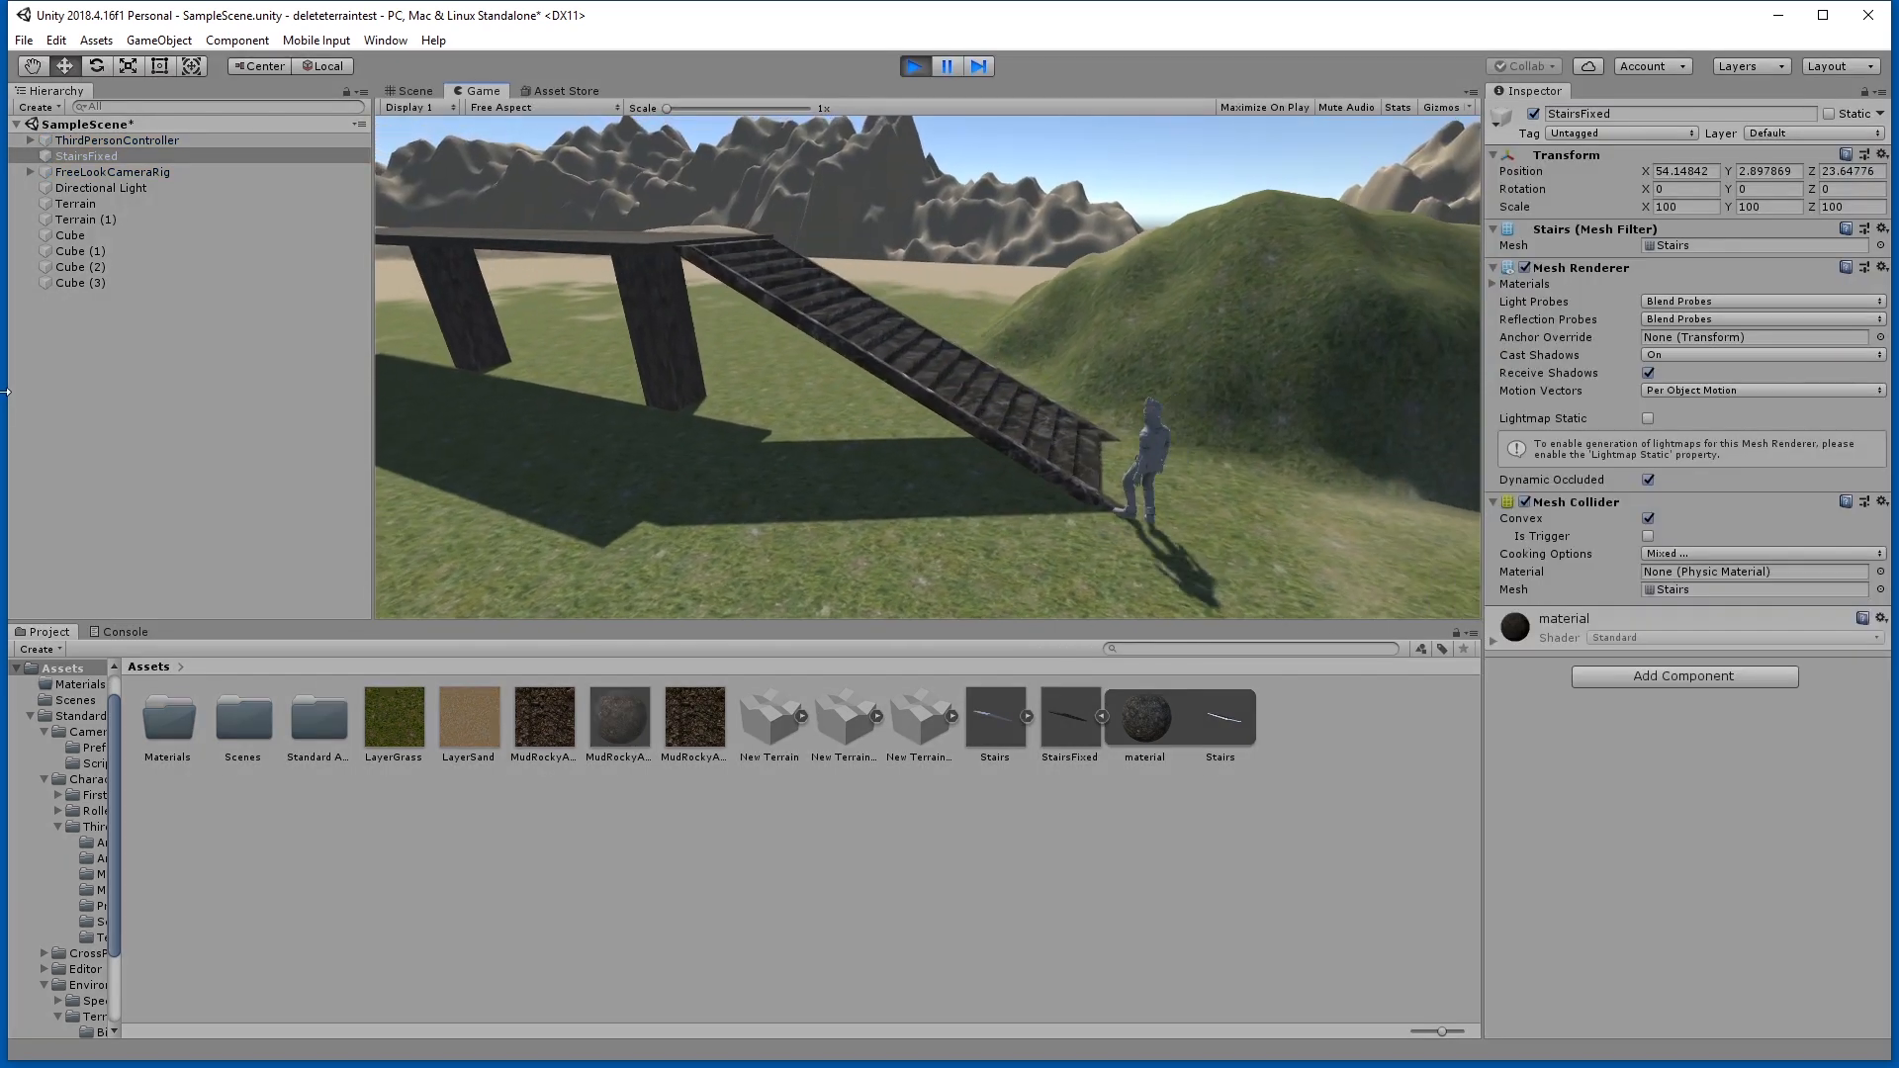
key("a")
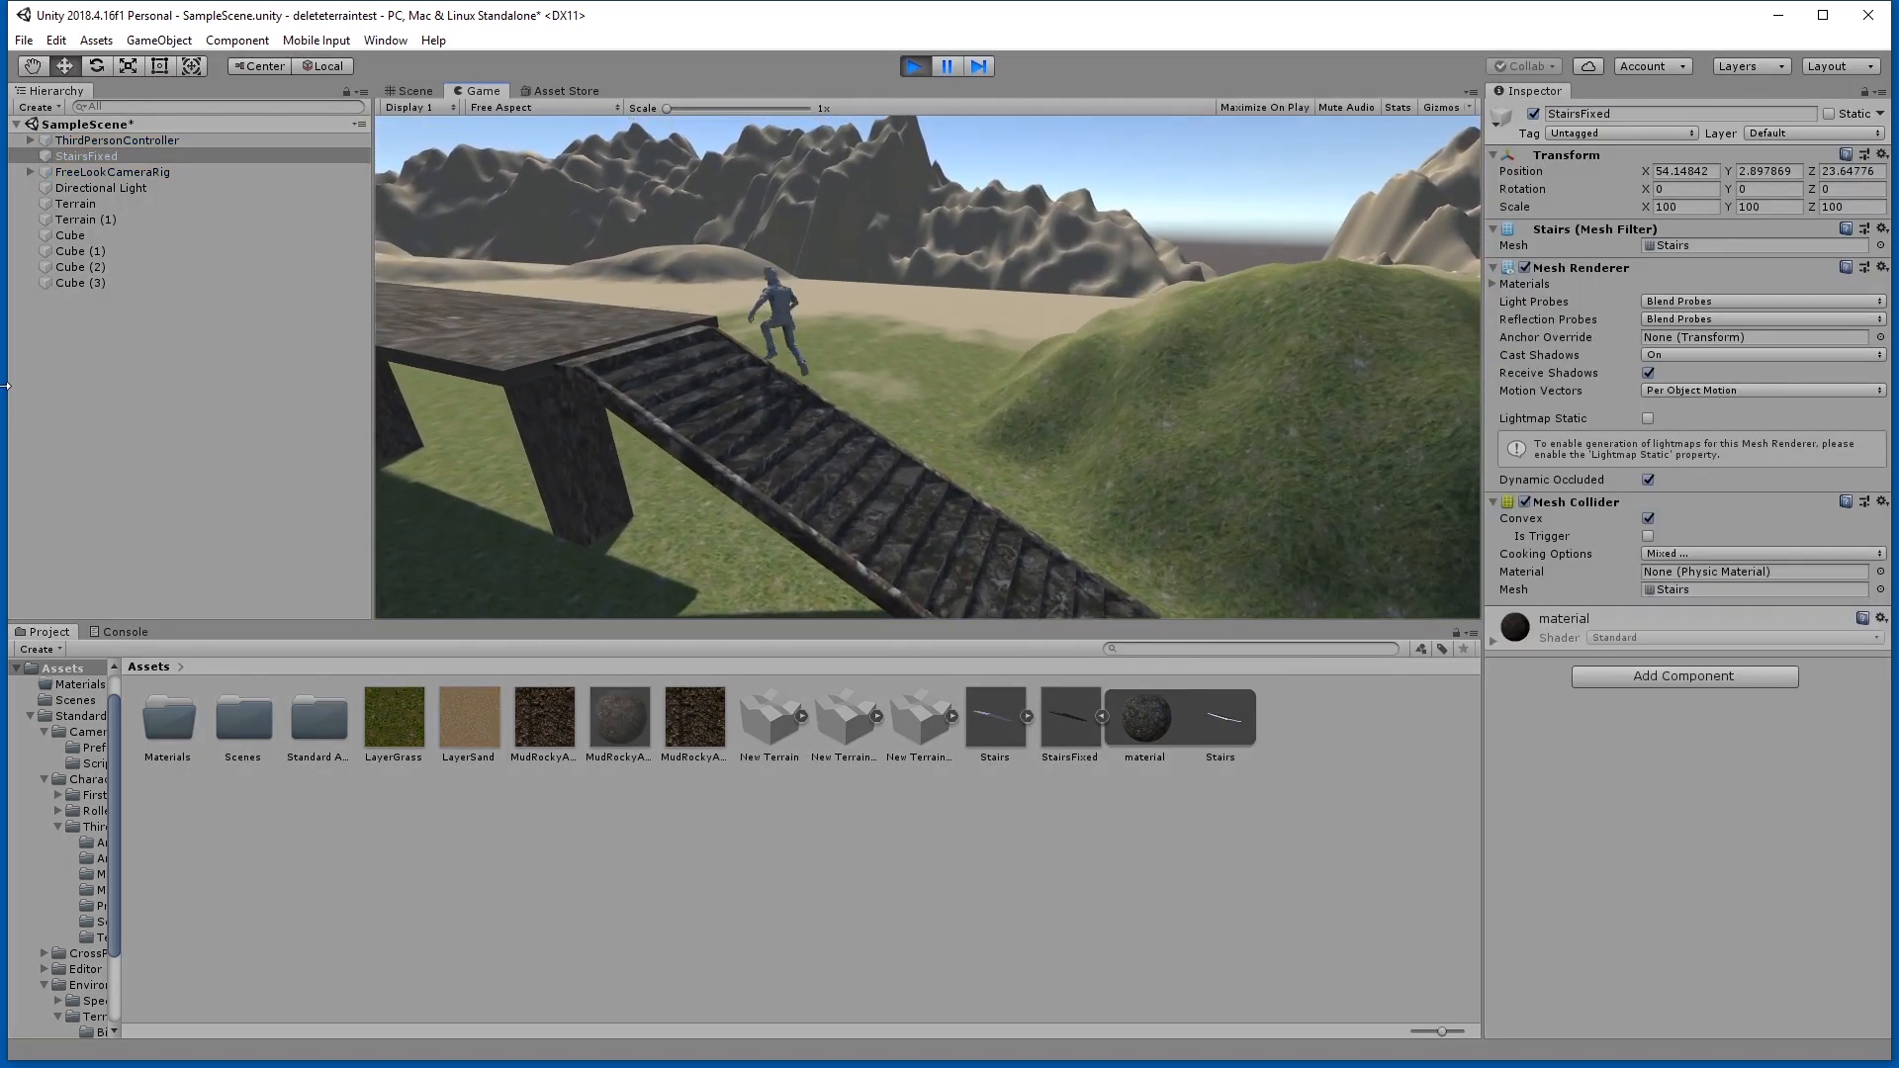
key("d")
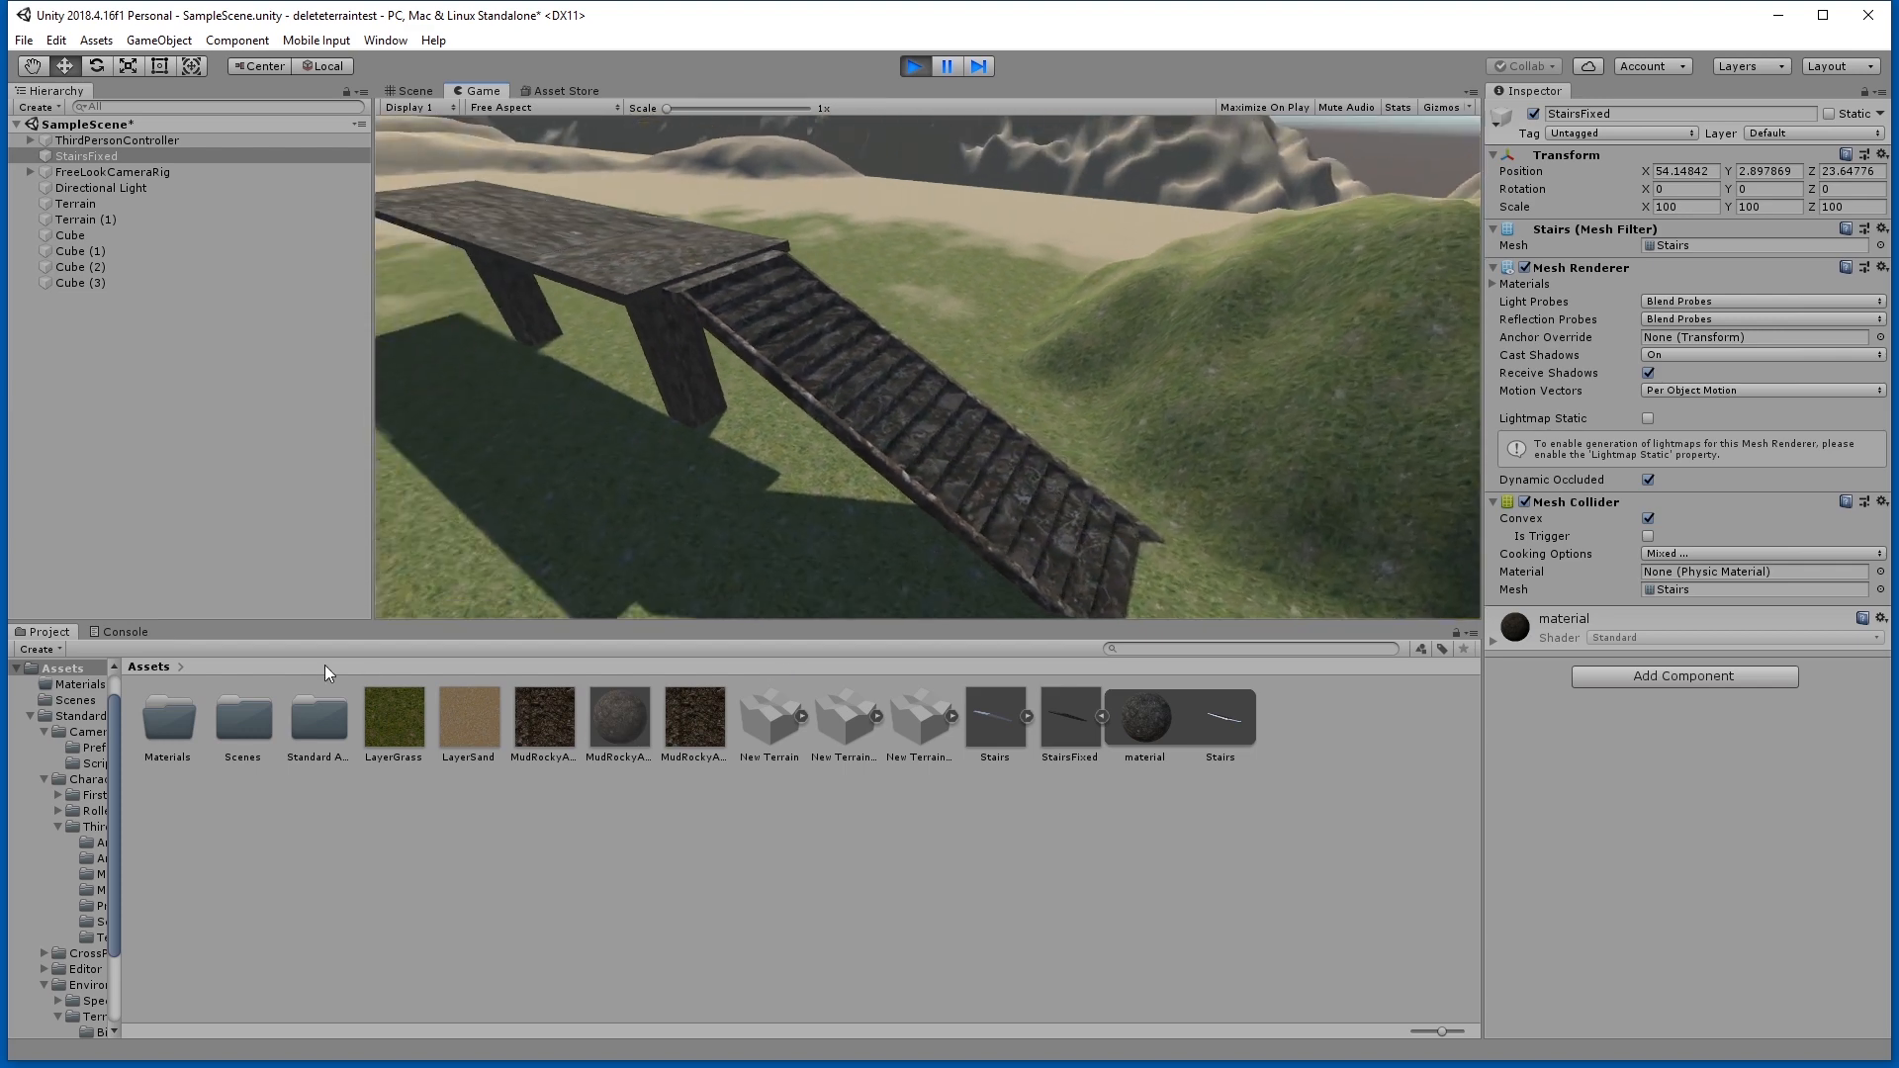
key("w")
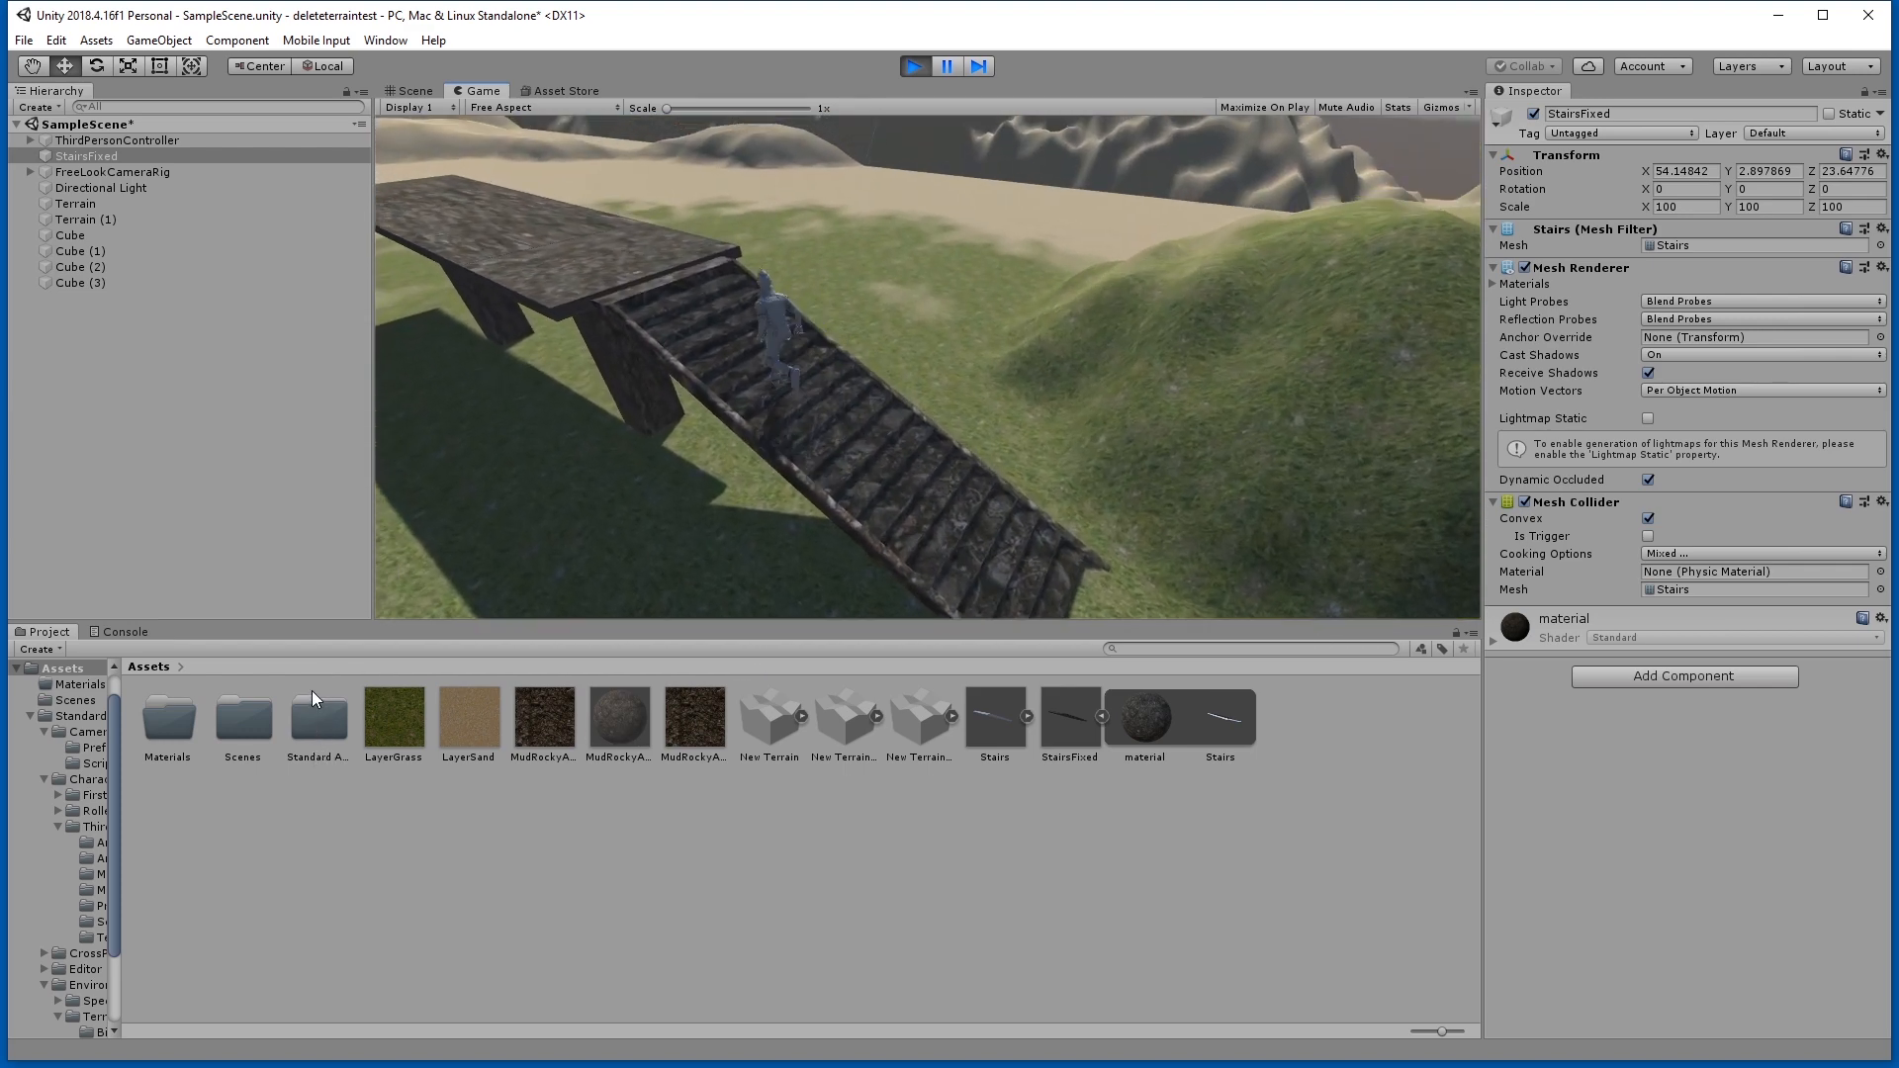
key("w")
key("space")
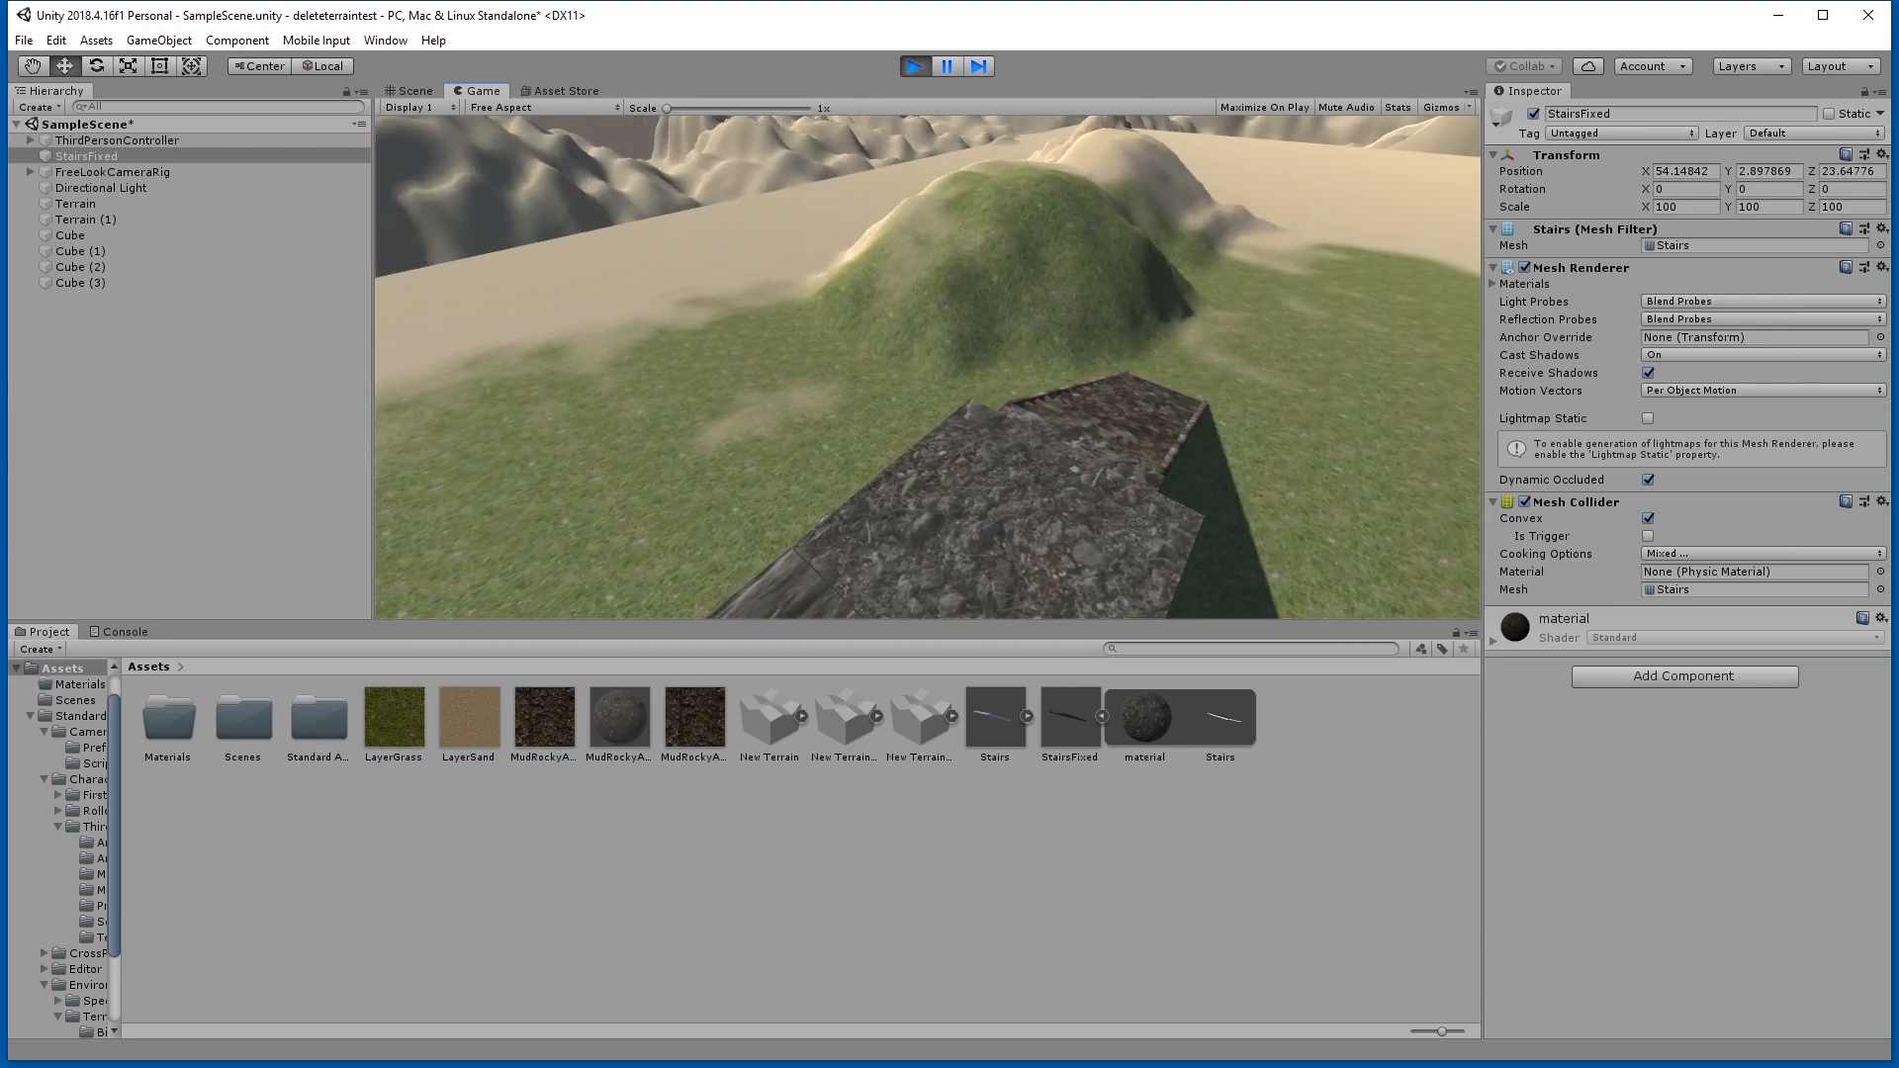